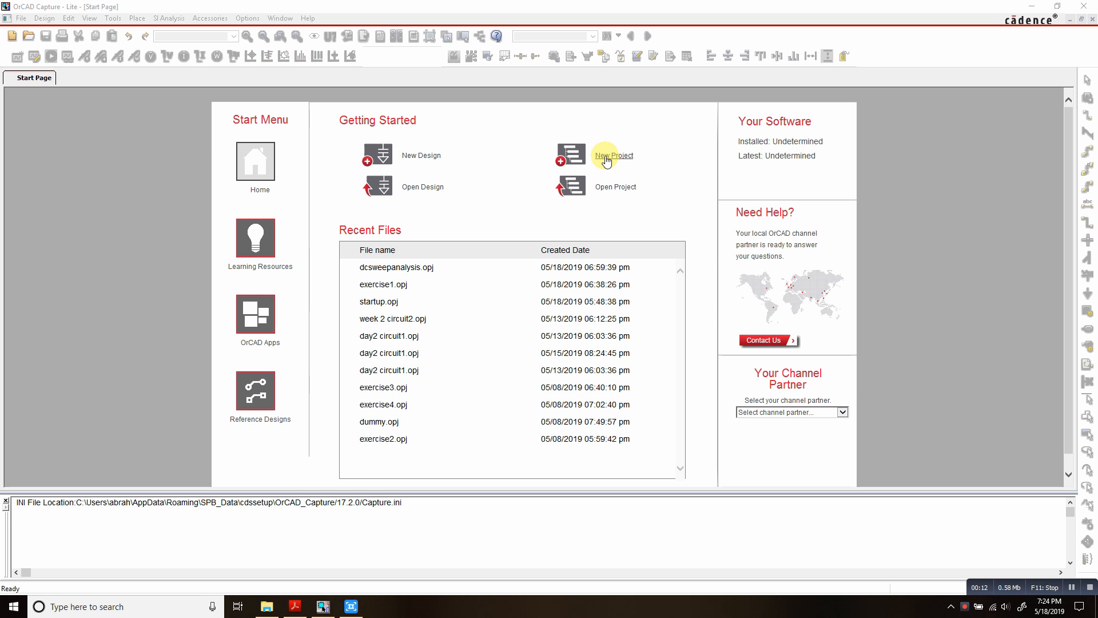
Set up a new PSpice Analog or Mixed A/D project named DCSweepAnalysis in a new Desktop folder named DCSweepAnalysis
{"action": "left_click", "coordinate": [606, 160]}
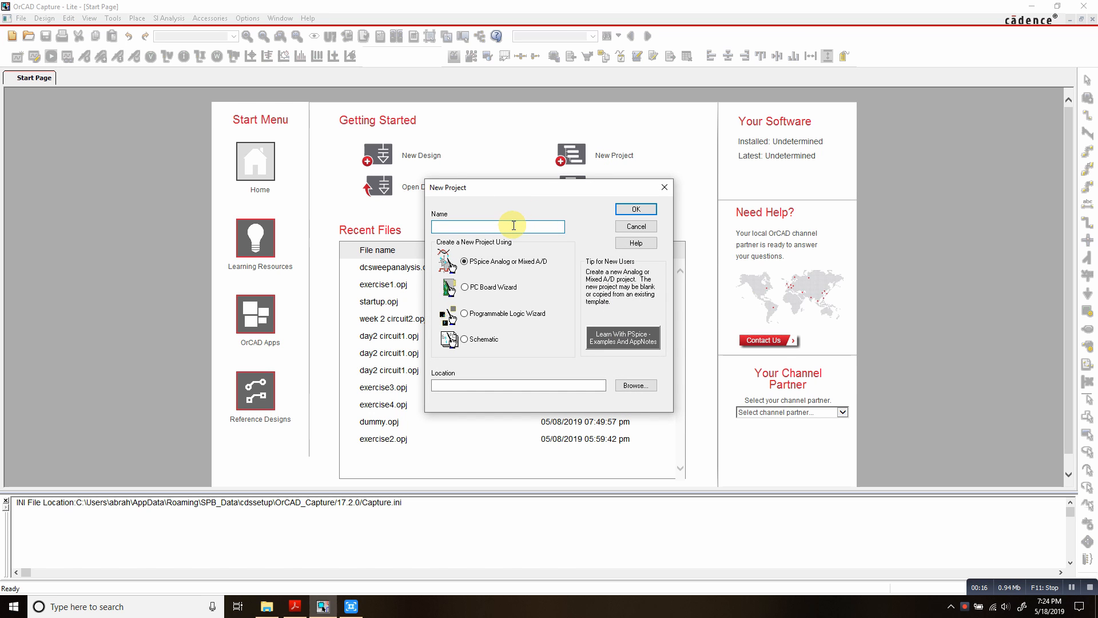
{"action": "type", "text": "DCSweepAnalysis"}
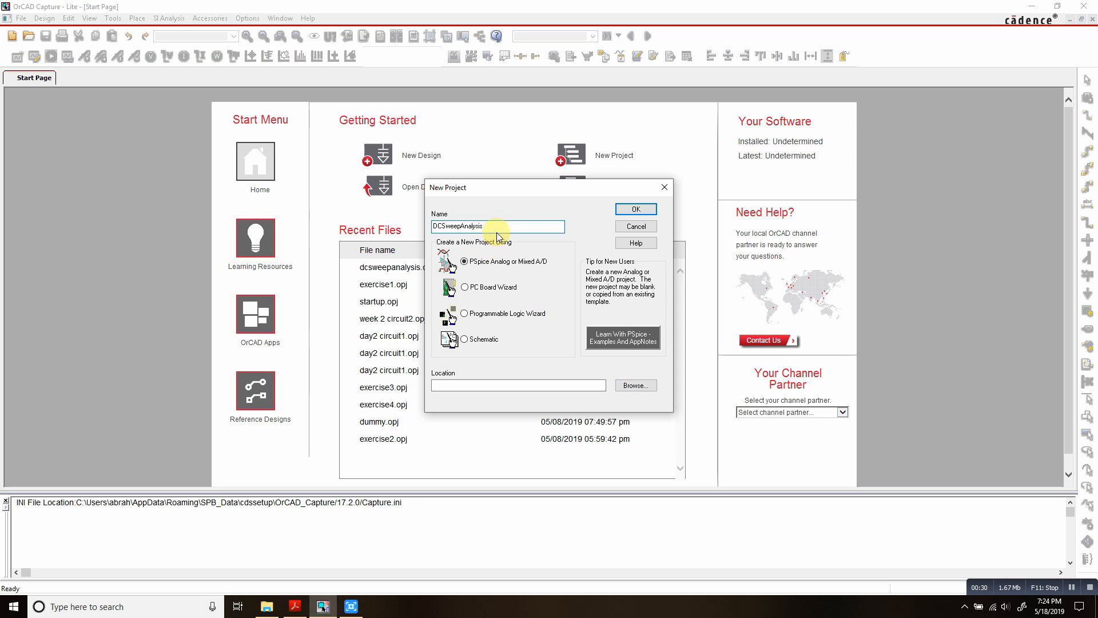
{"action": "left_click", "coordinate": [637, 387]}
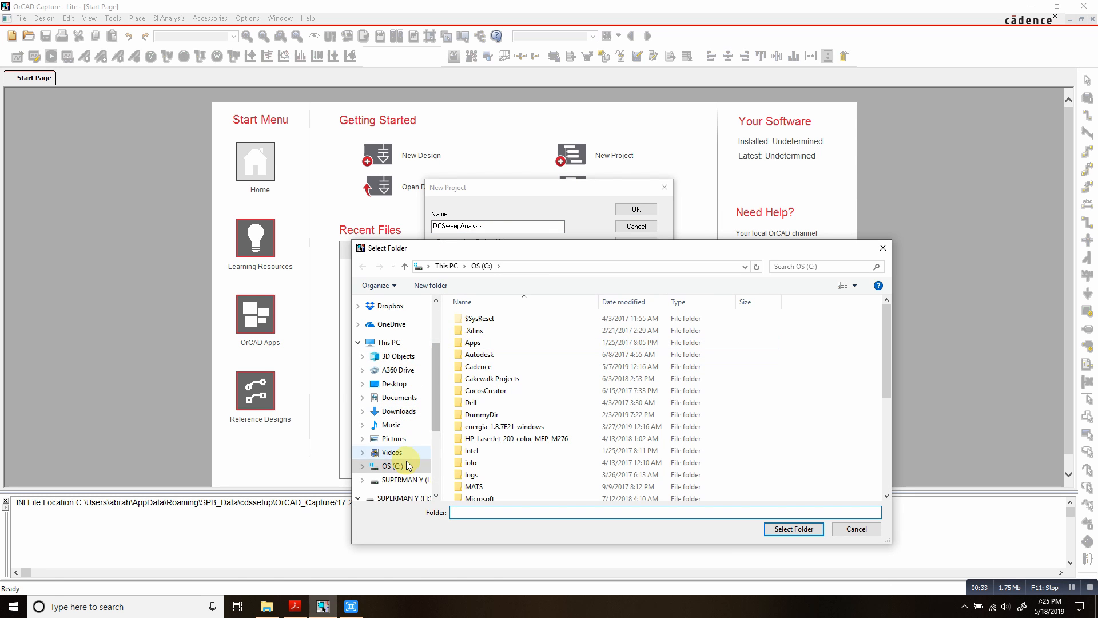
{"action": "left_click", "coordinate": [394, 384]}
{"action": "left_click", "coordinate": [441, 286]}
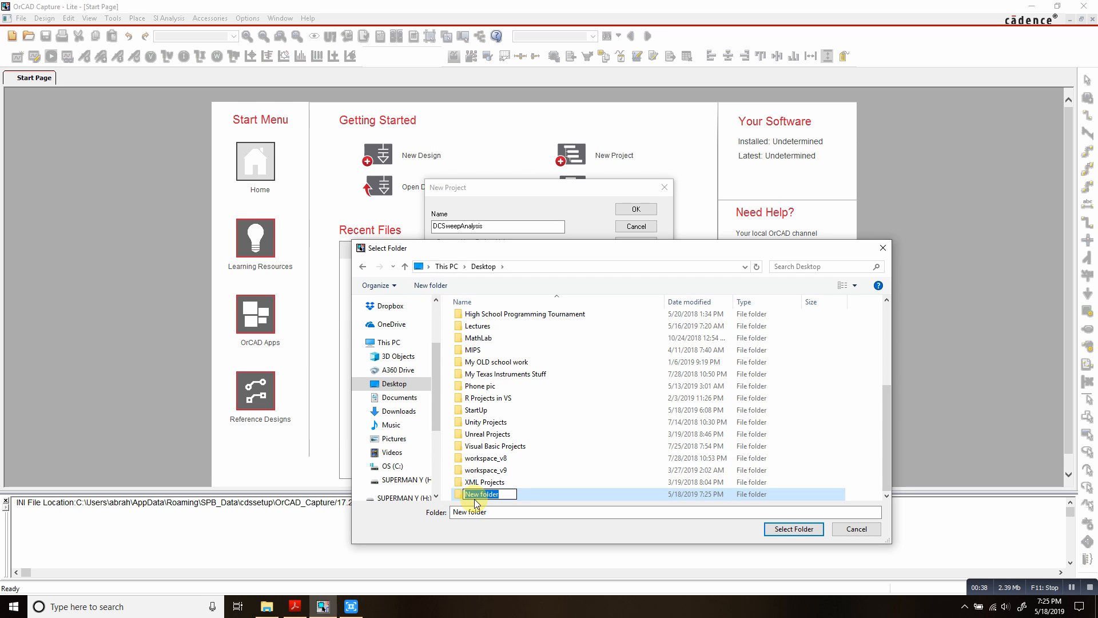
{"action": "type", "text": "DCSweepAnalysis"}
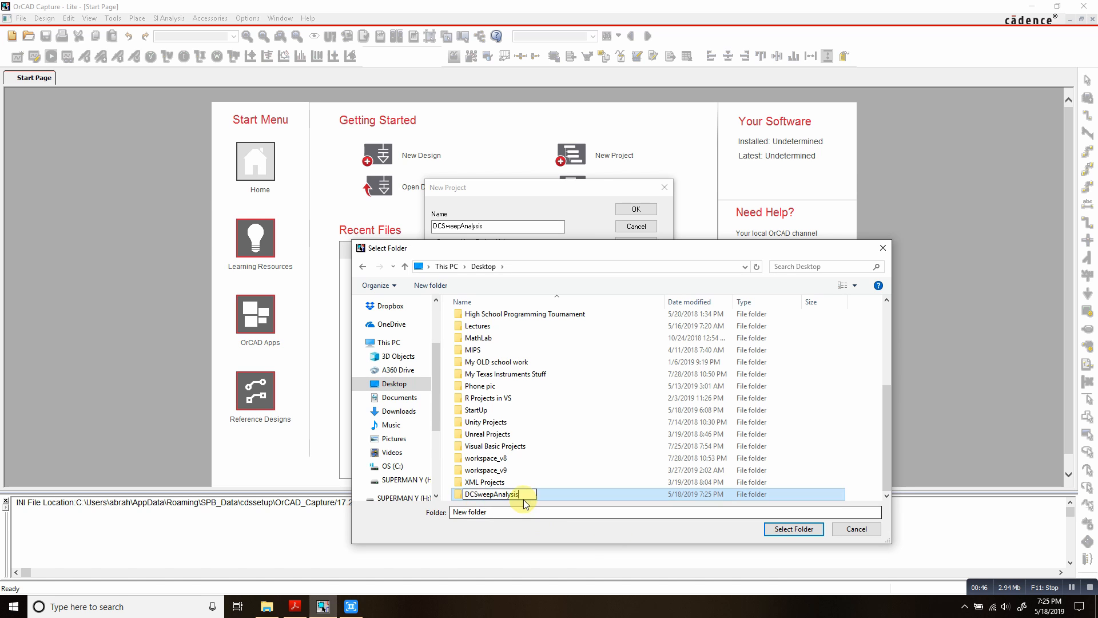
{"action": "left_click", "coordinate": [460, 497]}
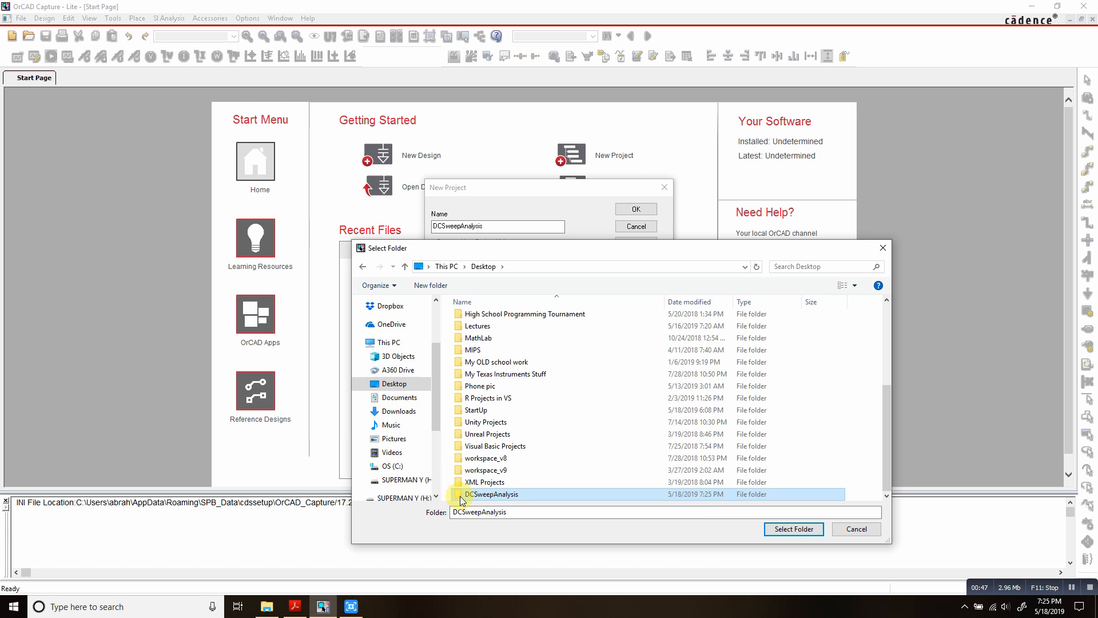
{"action": "left_click", "coordinate": [793, 529]}
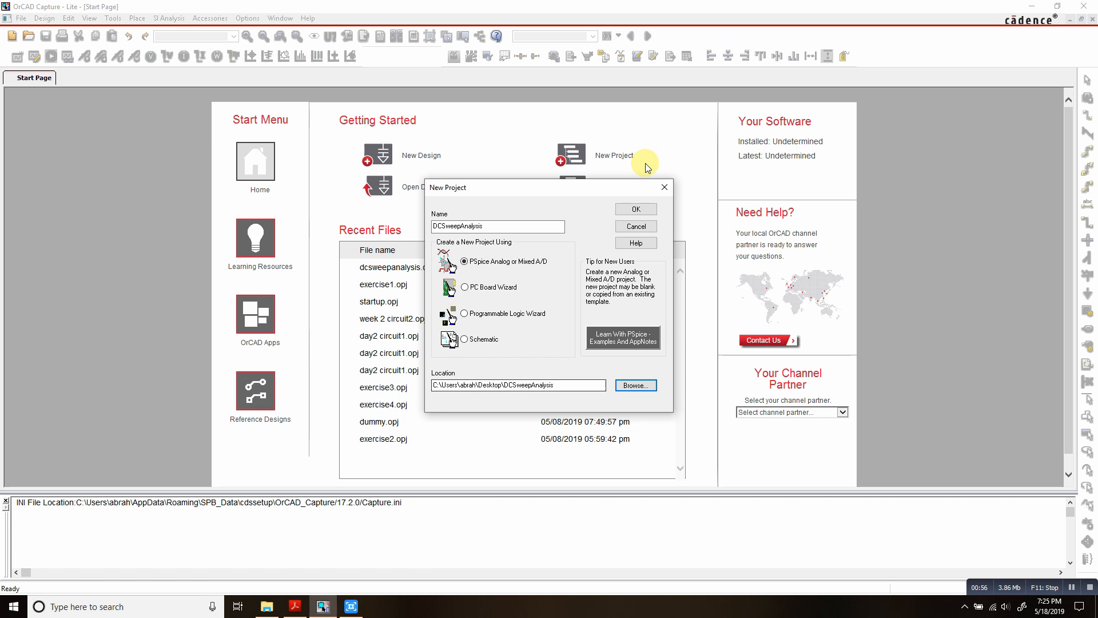
{"action": "left_click", "coordinate": [644, 211]}
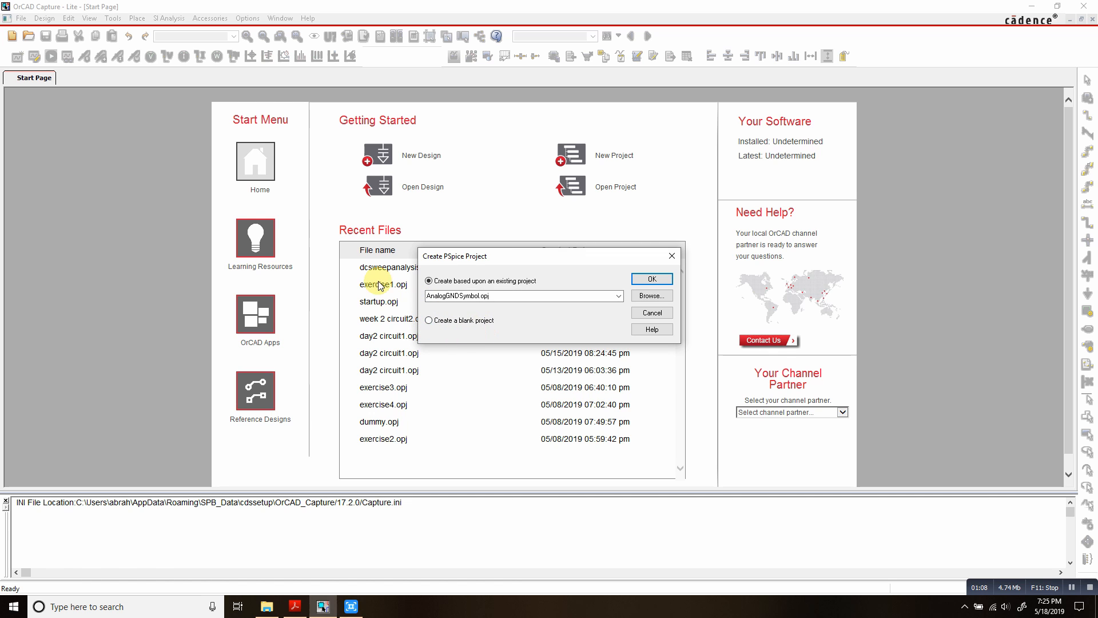
Create the PSpice project based upon the existing AnalogGNDSymbol.opj project
{"action": "left_click", "coordinate": [523, 295]}
{"action": "left_click", "coordinate": [619, 295]}
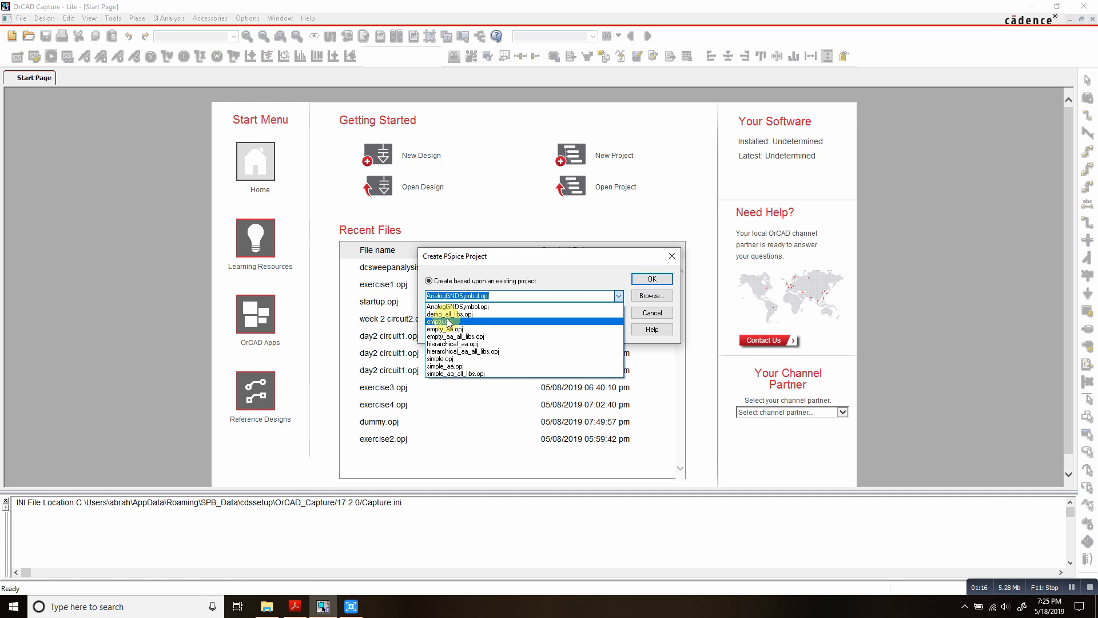
{"action": "left_click", "coordinate": [493, 281]}
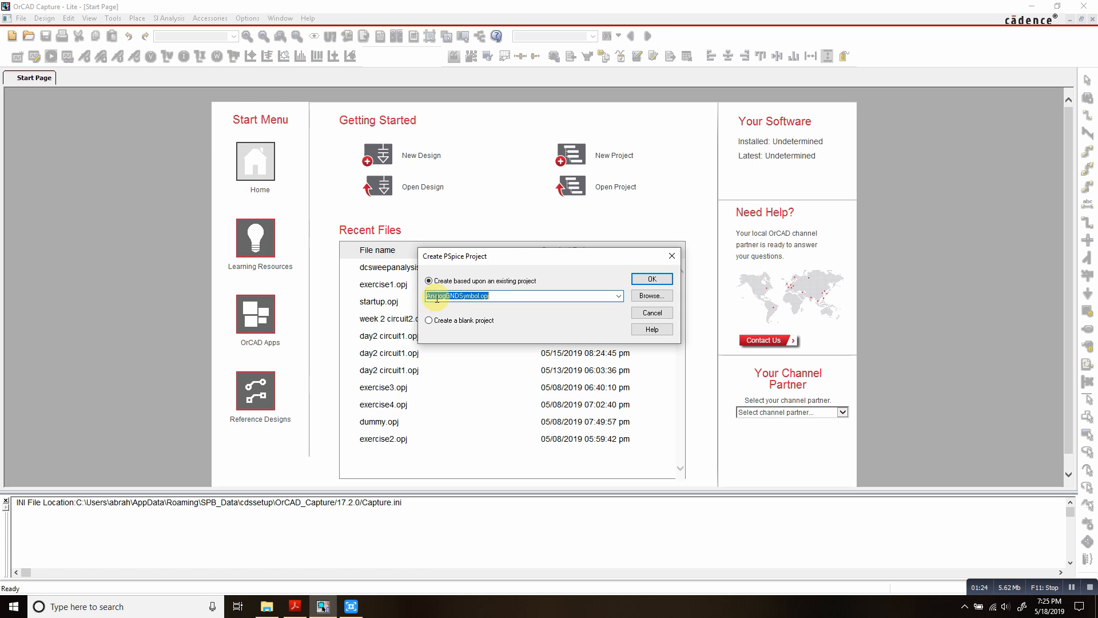
{"action": "left_click", "coordinate": [640, 280]}
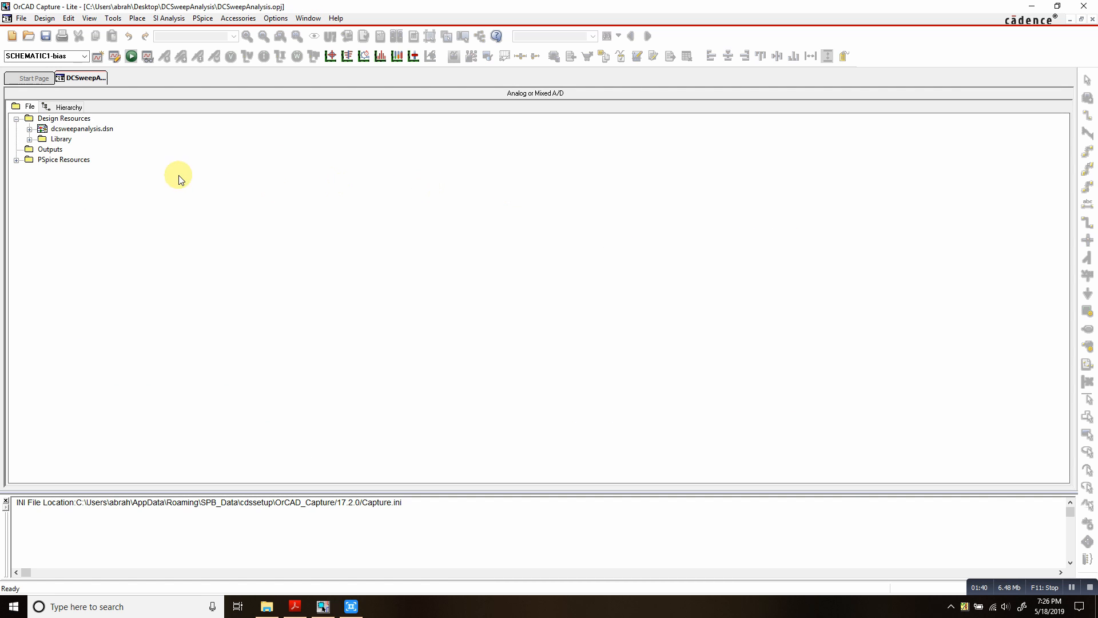
Open PAGE1 of SCHEMATIC1 in the dcsweepanalysis.dsn design
{"action": "double_click", "coordinate": [93, 130]}
{"action": "double_click", "coordinate": [89, 139]}
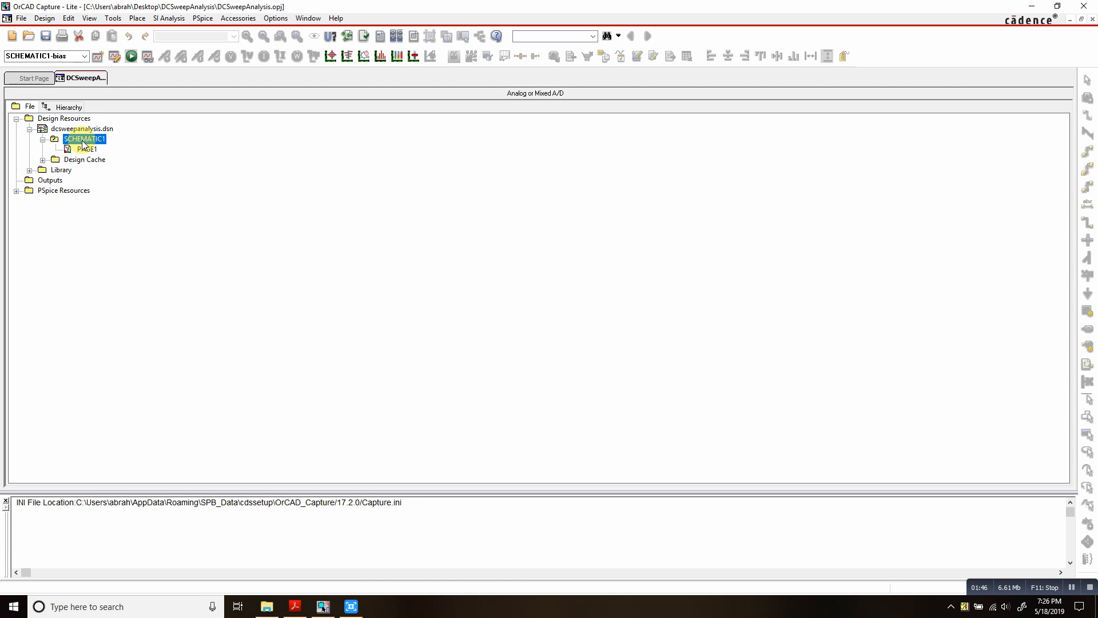
{"action": "double_click", "coordinate": [82, 149]}
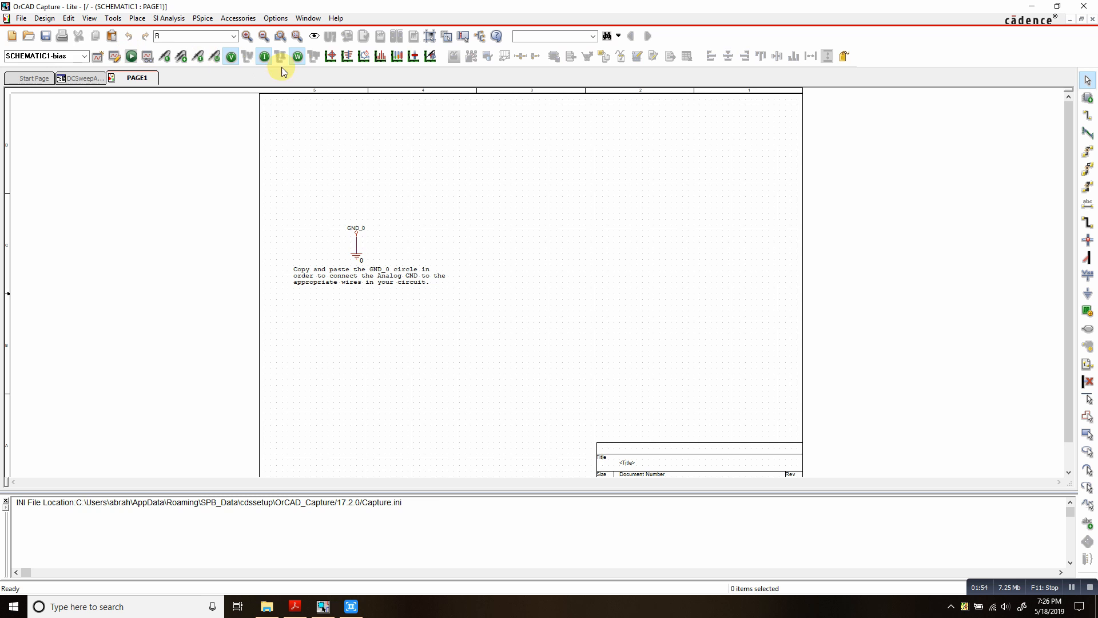
Review the existing bias simulation profile's general, analysis, configuration file, option, data collection and probe window settings, leaving them unchanged
{"action": "left_click", "coordinate": [202, 18]}
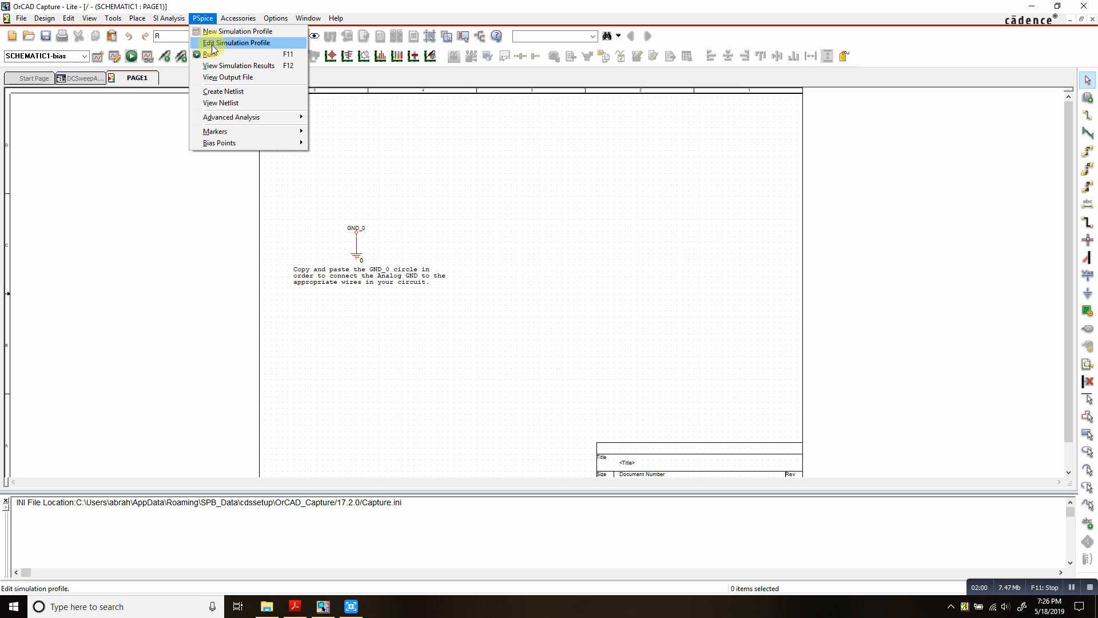
{"action": "left_click", "coordinate": [214, 46]}
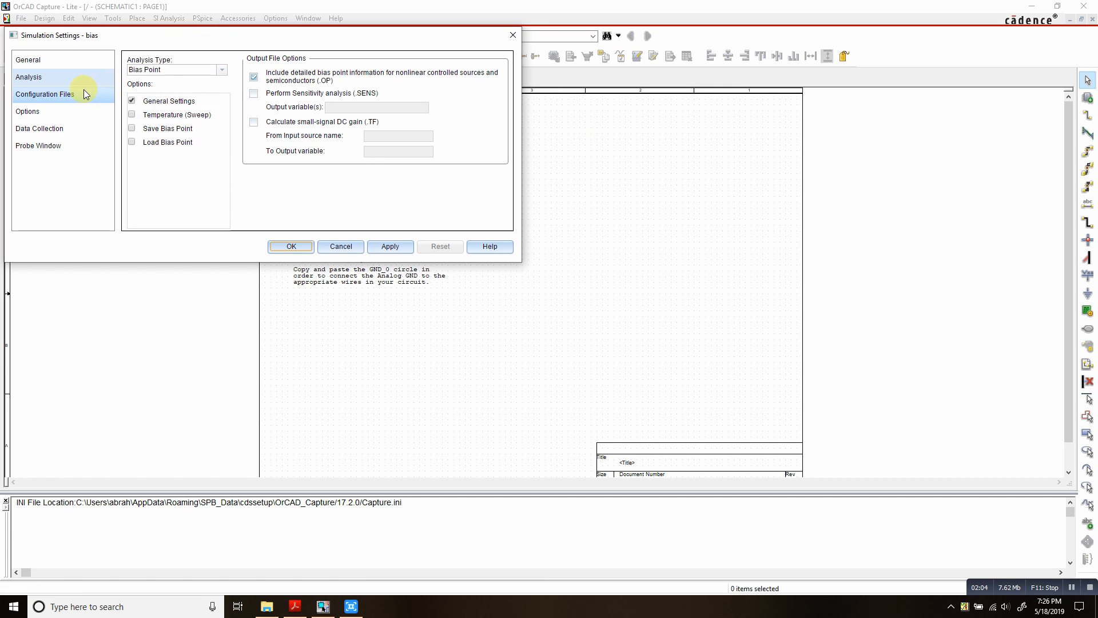
{"action": "left_click", "coordinate": [47, 61]}
{"action": "left_click", "coordinate": [26, 76]}
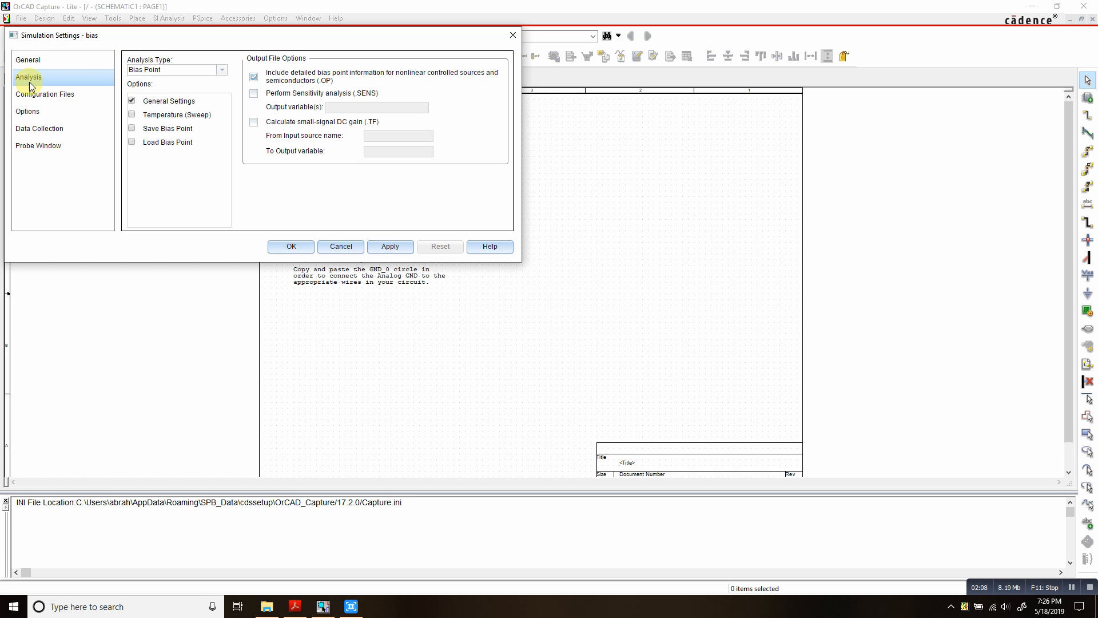
{"action": "left_click", "coordinate": [32, 95]}
{"action": "left_click", "coordinate": [34, 110]}
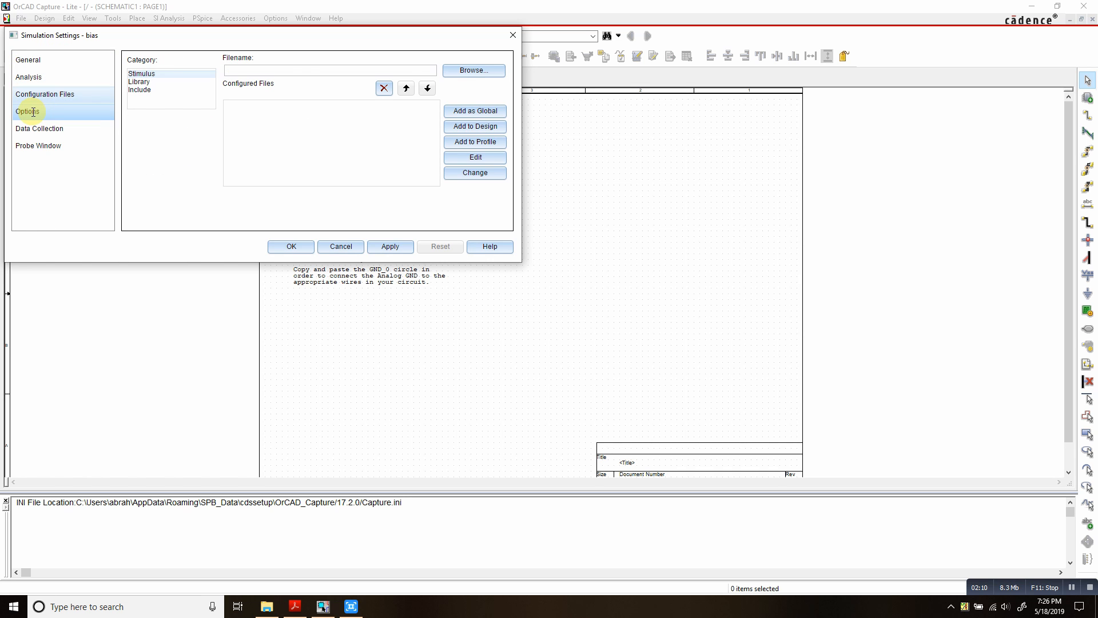
{"action": "left_click", "coordinate": [42, 128]}
{"action": "left_click", "coordinate": [36, 145]}
{"action": "left_click", "coordinate": [38, 128]}
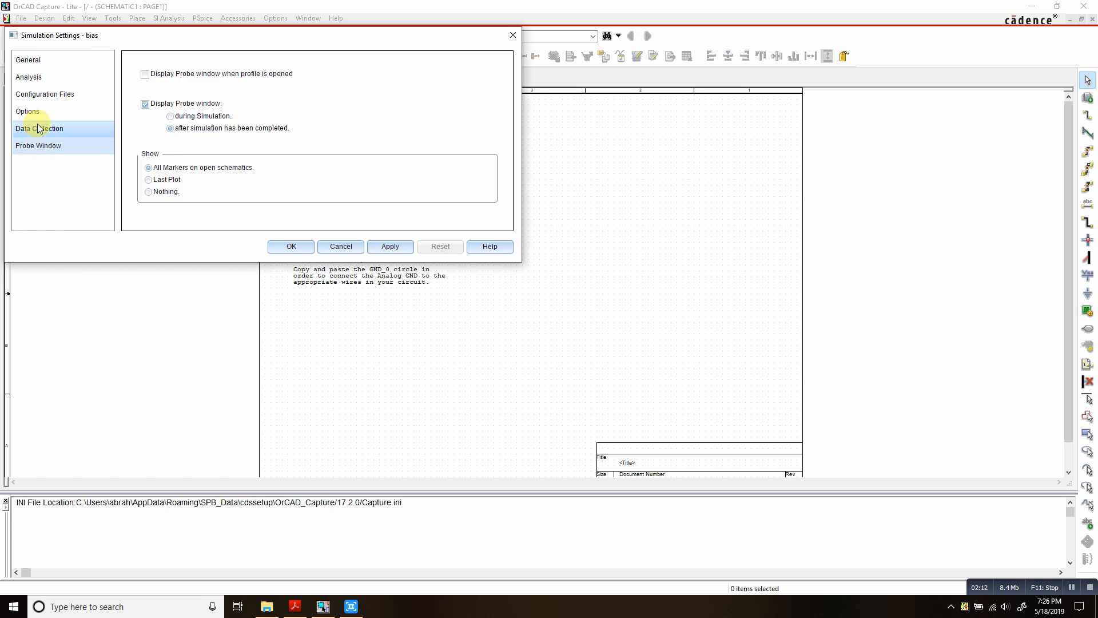
{"action": "left_click", "coordinate": [38, 114]}
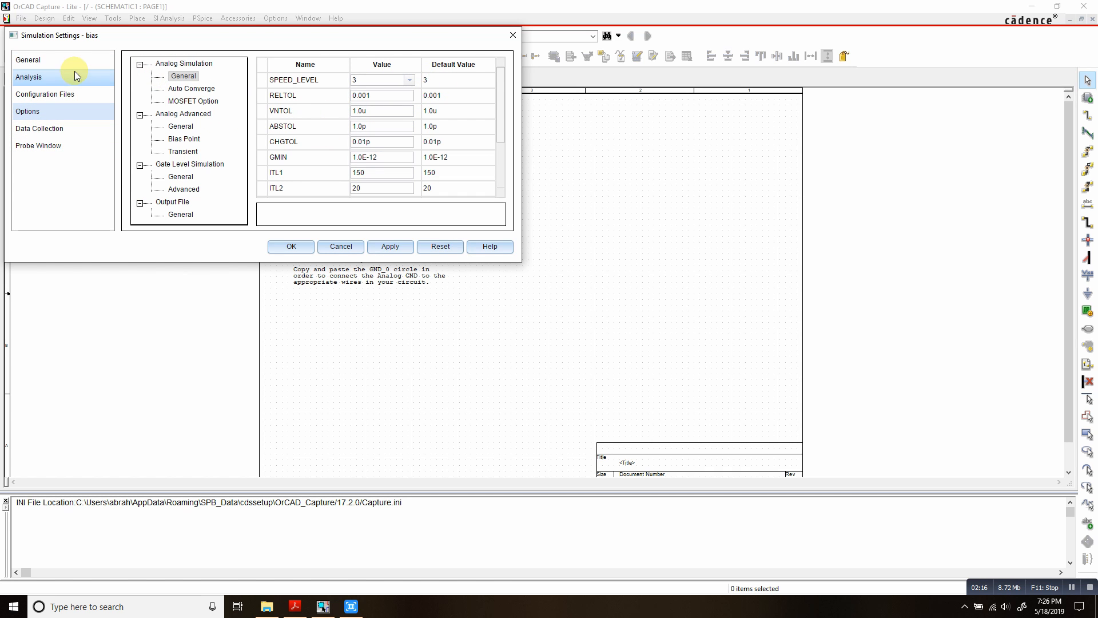
{"action": "left_click", "coordinate": [47, 57]}
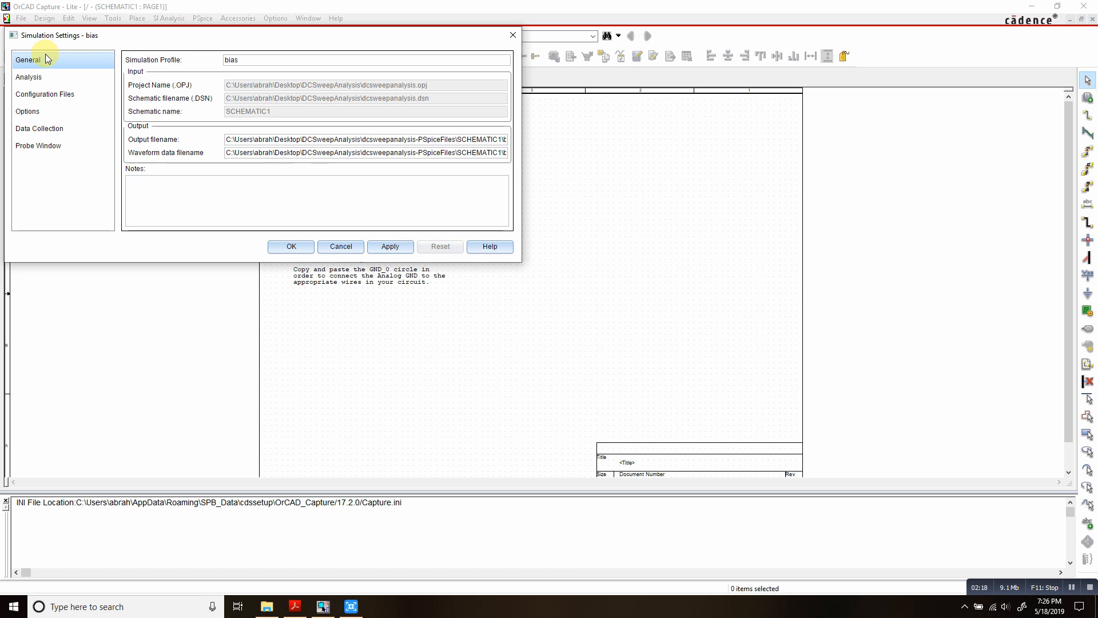
{"action": "left_click", "coordinate": [359, 247]}
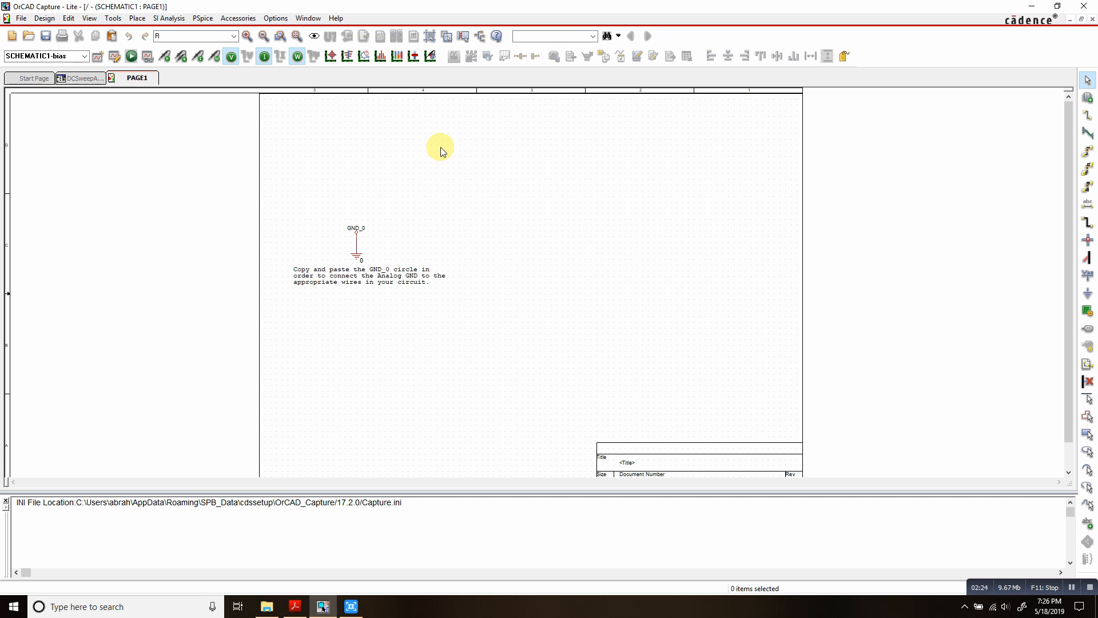
Paste the copied circuit with source V1, resistors R1, R2 and R3 and ground onto the upper part of the schematic page
{"action": "key", "text": "ctrl+v"}
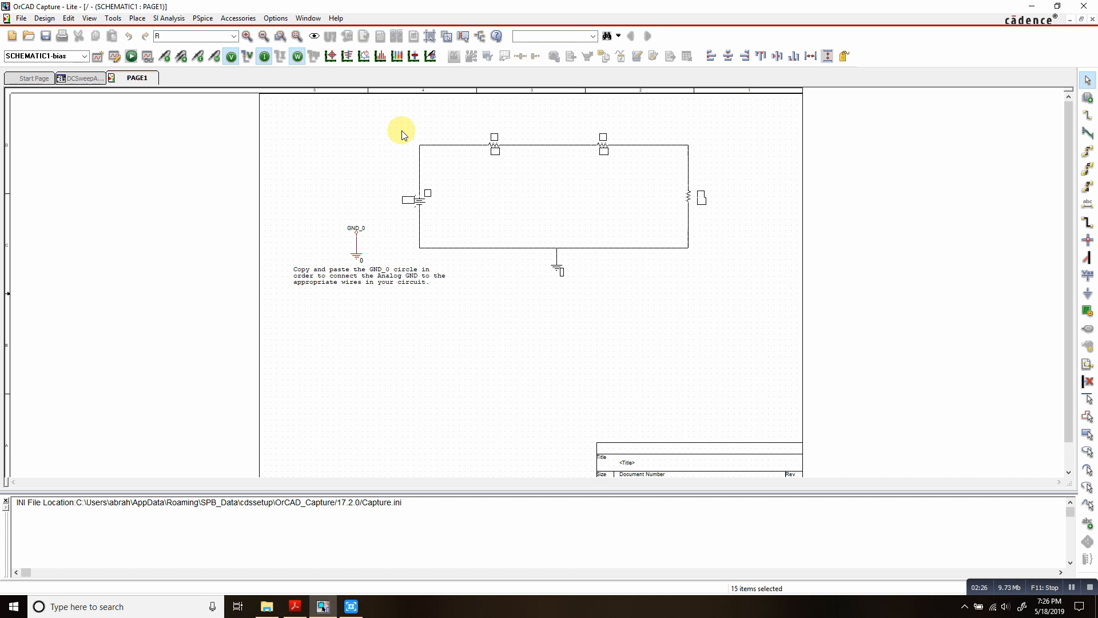
{"action": "left_click", "coordinate": [407, 136]}
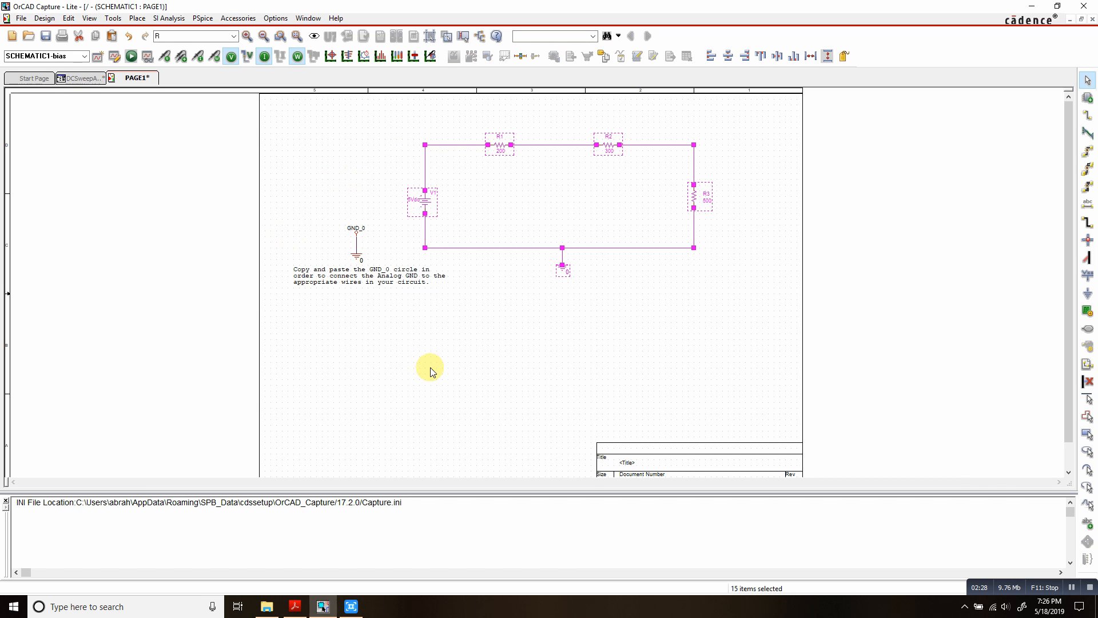
{"action": "left_click", "coordinate": [416, 346]}
Delete the template's GND_0 symbol with its wire, ground and instruction note from the schematic page
{"action": "left_click", "coordinate": [357, 235]}
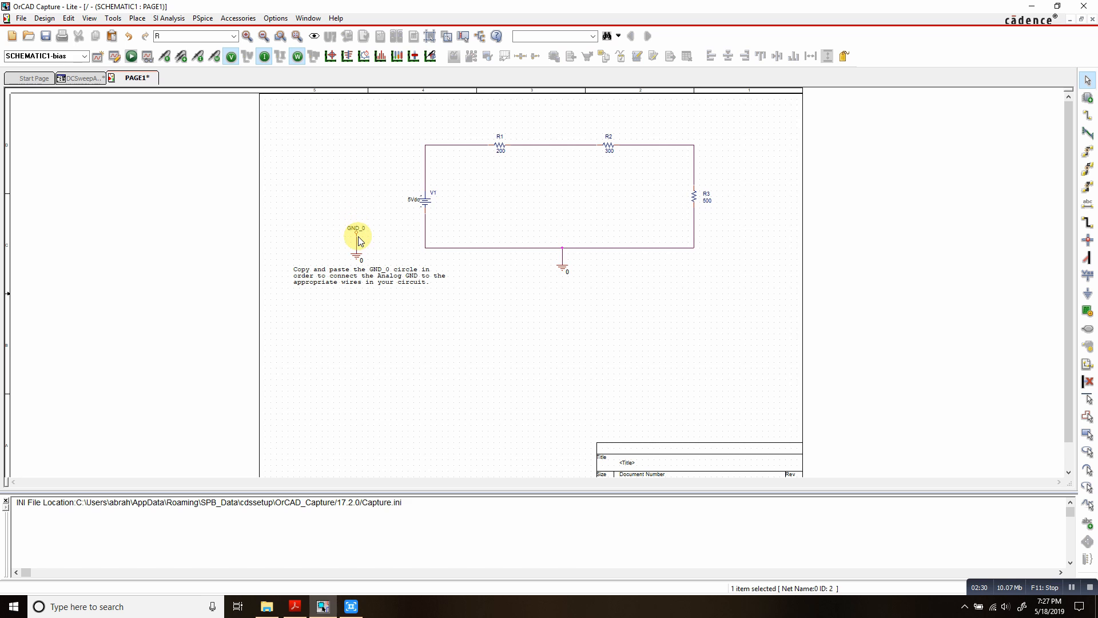
{"action": "key", "text": "Delete"}
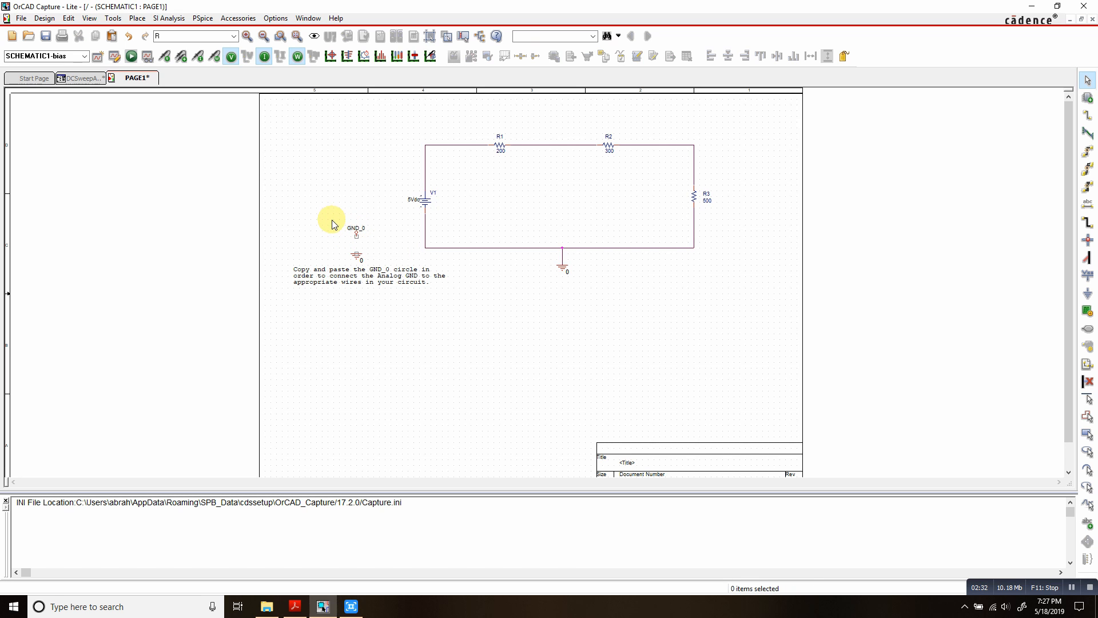
{"action": "left_click_drag", "start_coordinate": [334, 214], "coordinate": [370, 274]}
{"action": "key", "text": "Delete"}
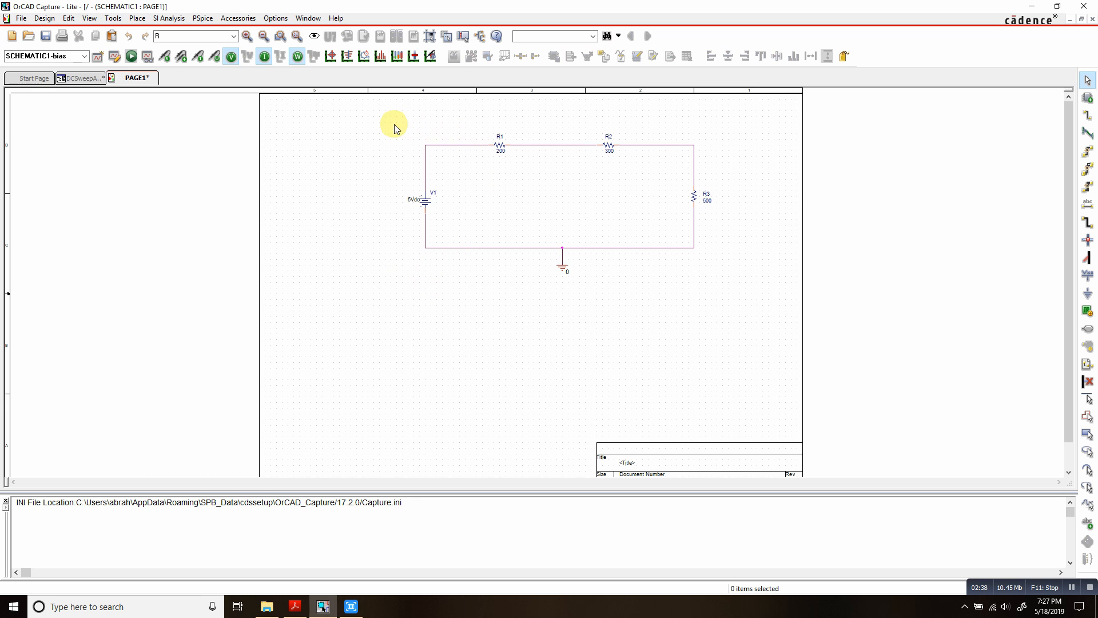
Move the whole pasted circuit down and to the left, nearer the middle of the schematic page
{"action": "left_click_drag", "start_coordinate": [396, 122], "coordinate": [711, 307]}
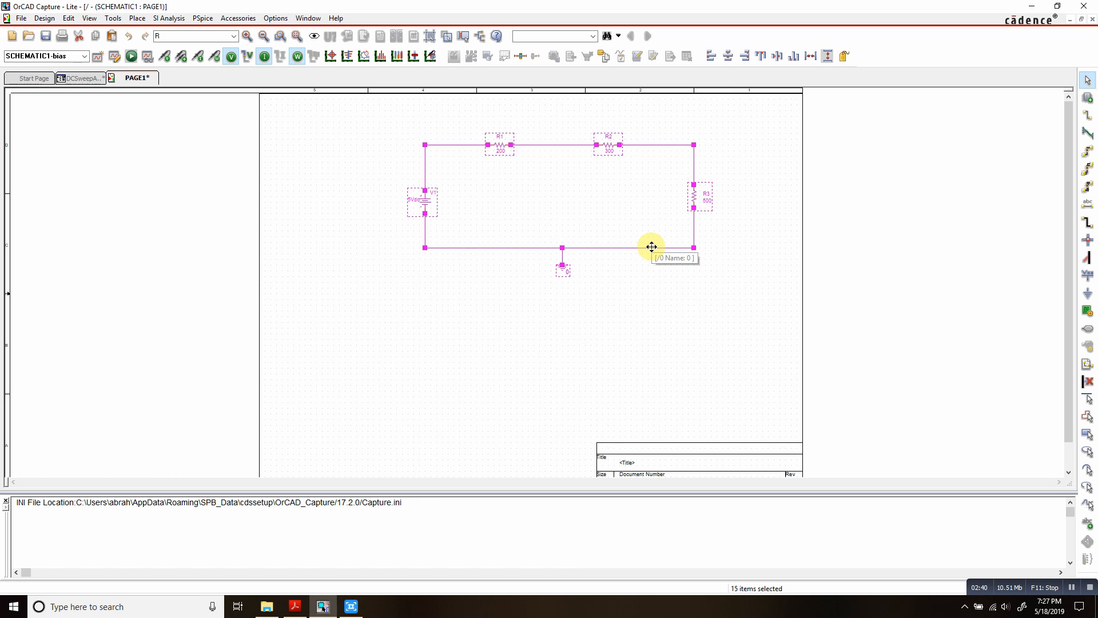
{"action": "left_click_drag", "start_coordinate": [650, 246], "coordinate": [600, 297]}
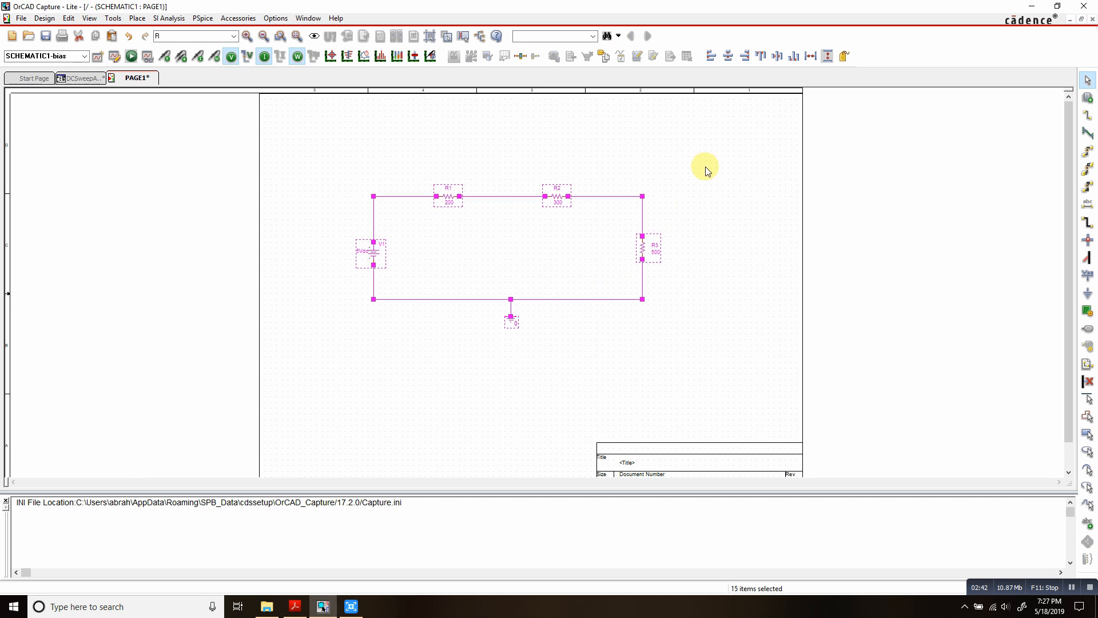
{"action": "left_click", "coordinate": [706, 169]}
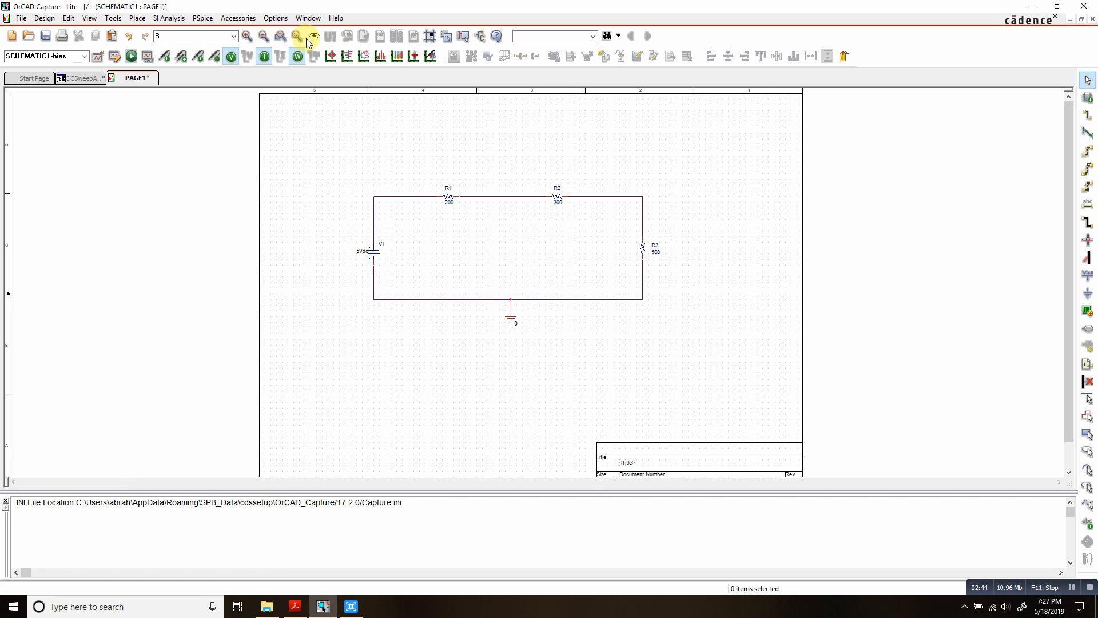
Create a new simulation profile named DCSweepAnalysis that inherits from none
{"action": "left_click", "coordinate": [247, 37]}
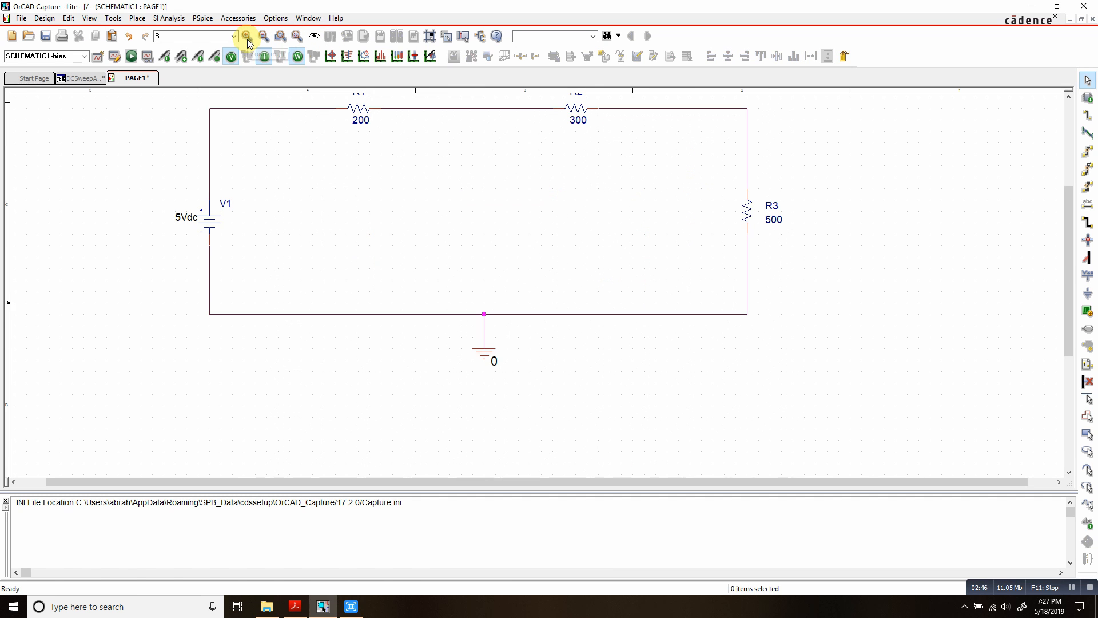
{"action": "scroll", "coordinate": [372, 174], "scroll_direction": "up", "scroll_amount": 3}
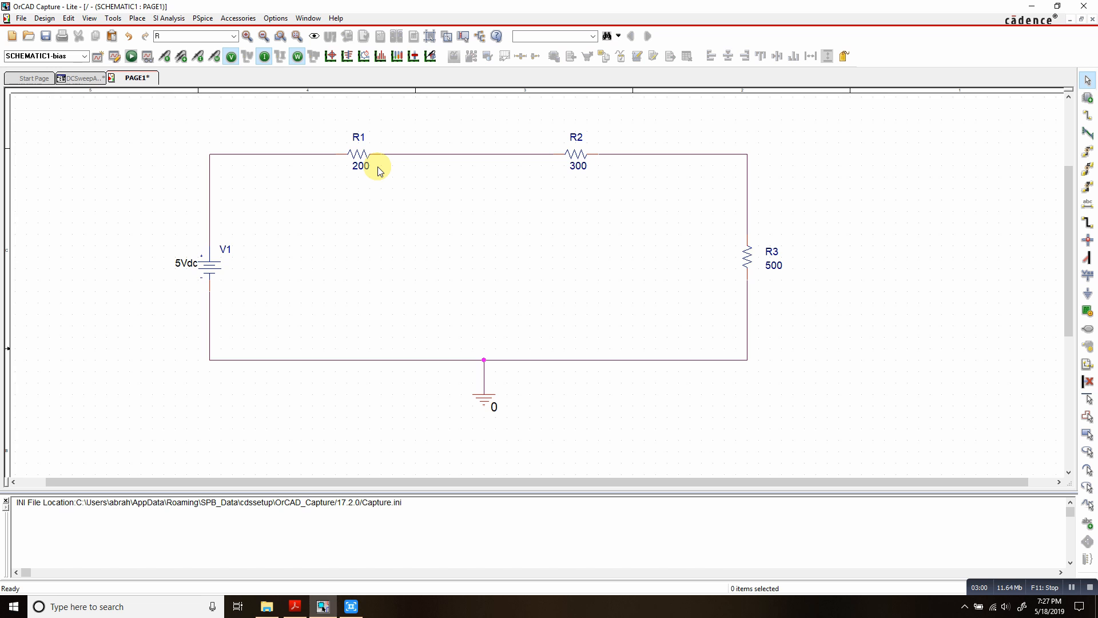
{"action": "left_click", "coordinate": [204, 19]}
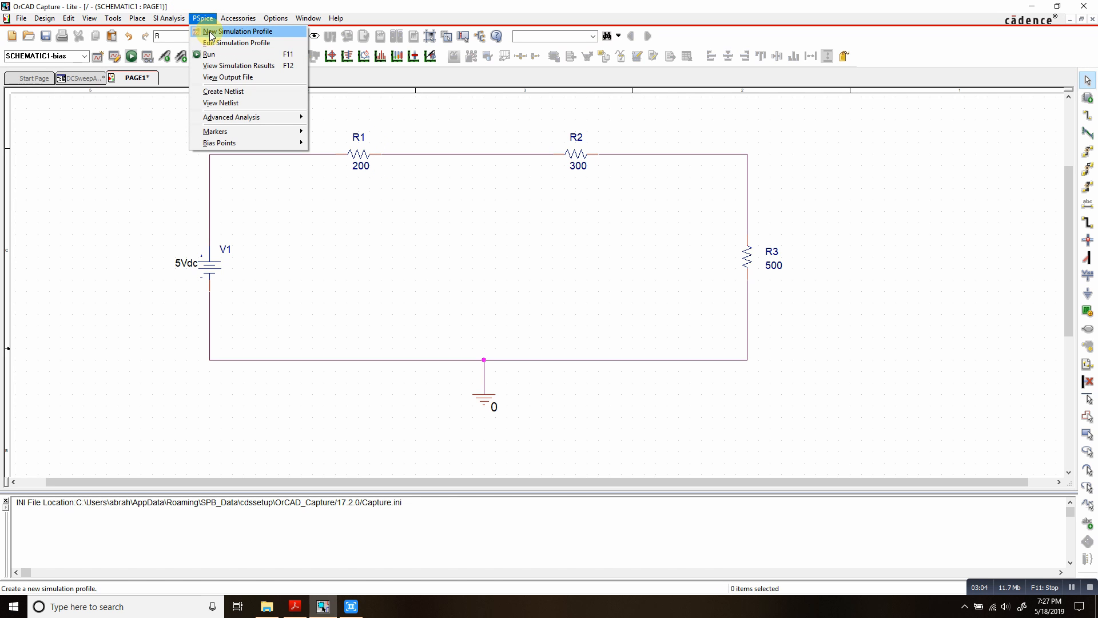
{"action": "left_click", "coordinate": [212, 34]}
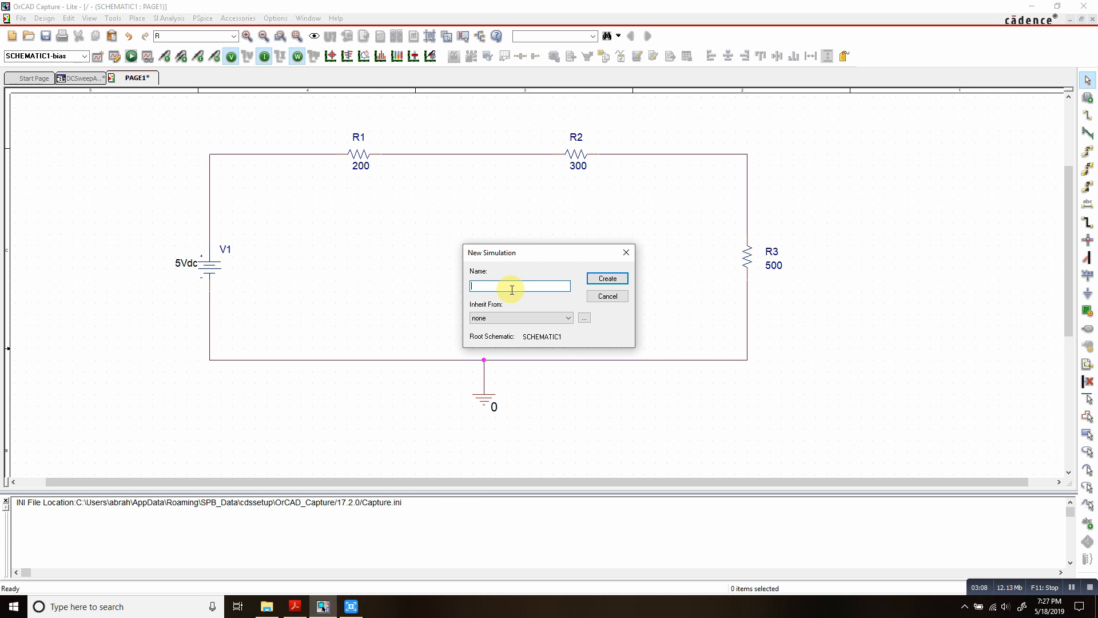
{"action": "type", "text": "DCSweepA"}
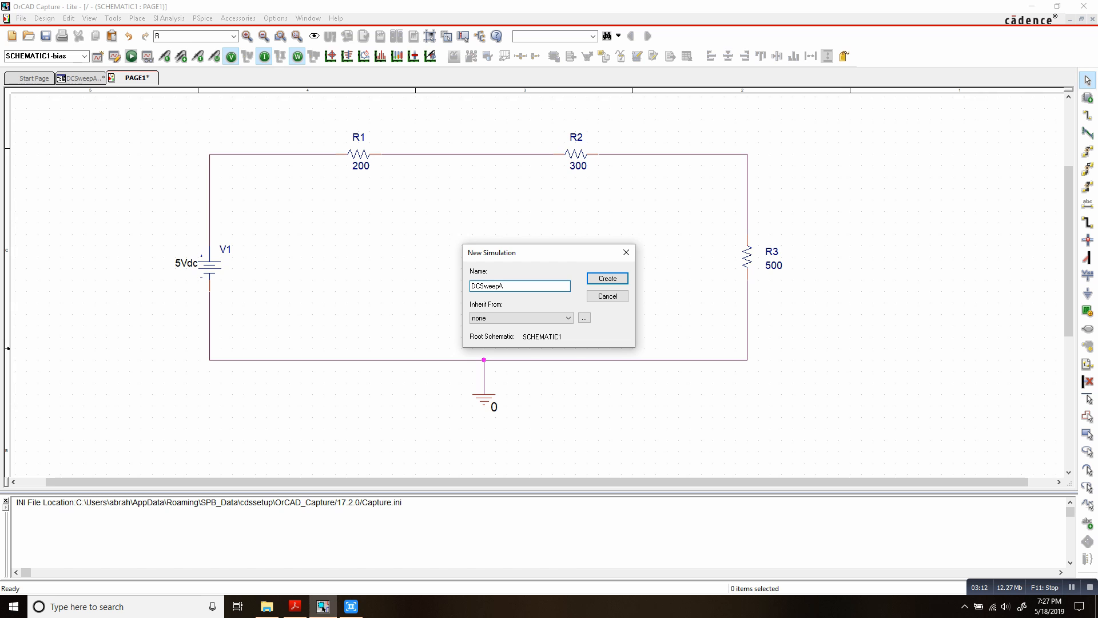
{"action": "type", "text": "nalysis"}
{"action": "left_click", "coordinate": [609, 278]}
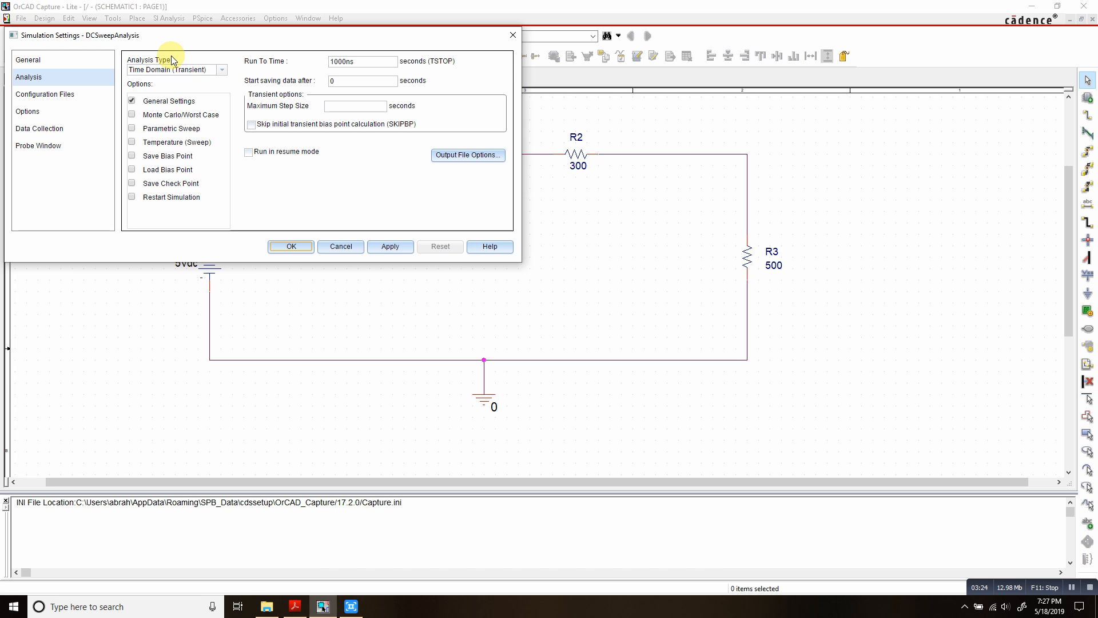
Set the analysis type to DC Sweep with voltage source V1 as the primary sweep variable
{"action": "left_click", "coordinate": [162, 68]}
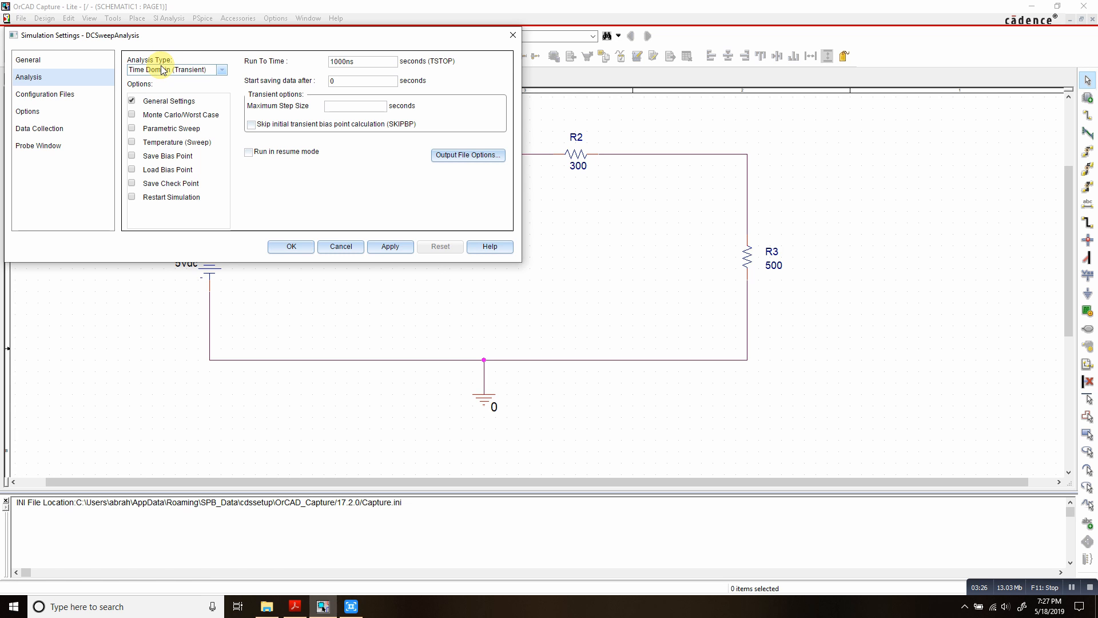
{"action": "left_click", "coordinate": [222, 70]}
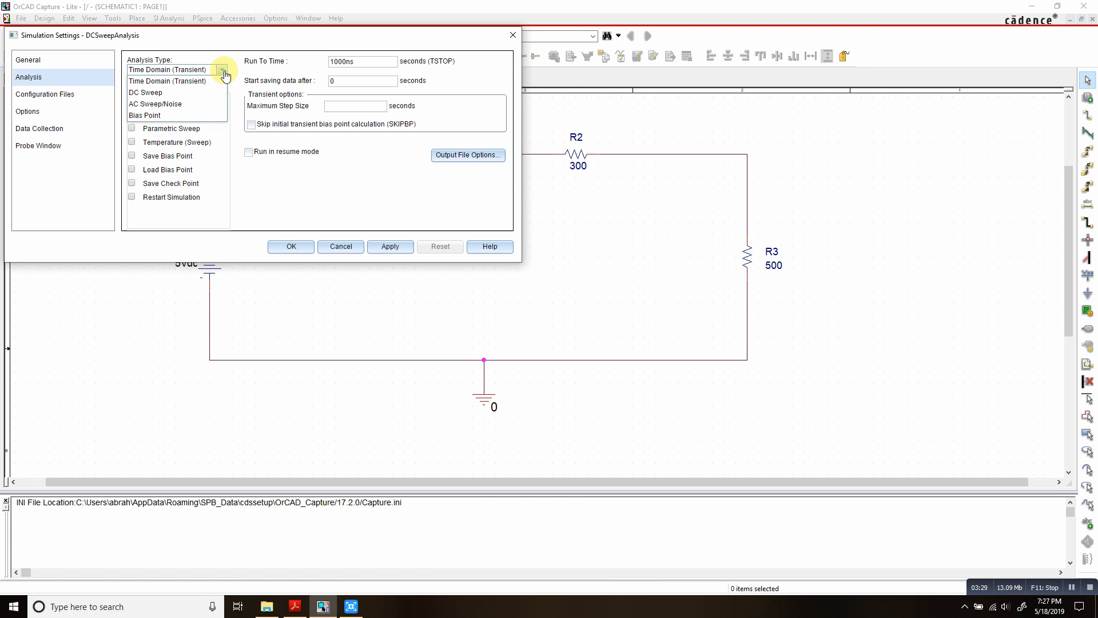
{"action": "left_click", "coordinate": [158, 93]}
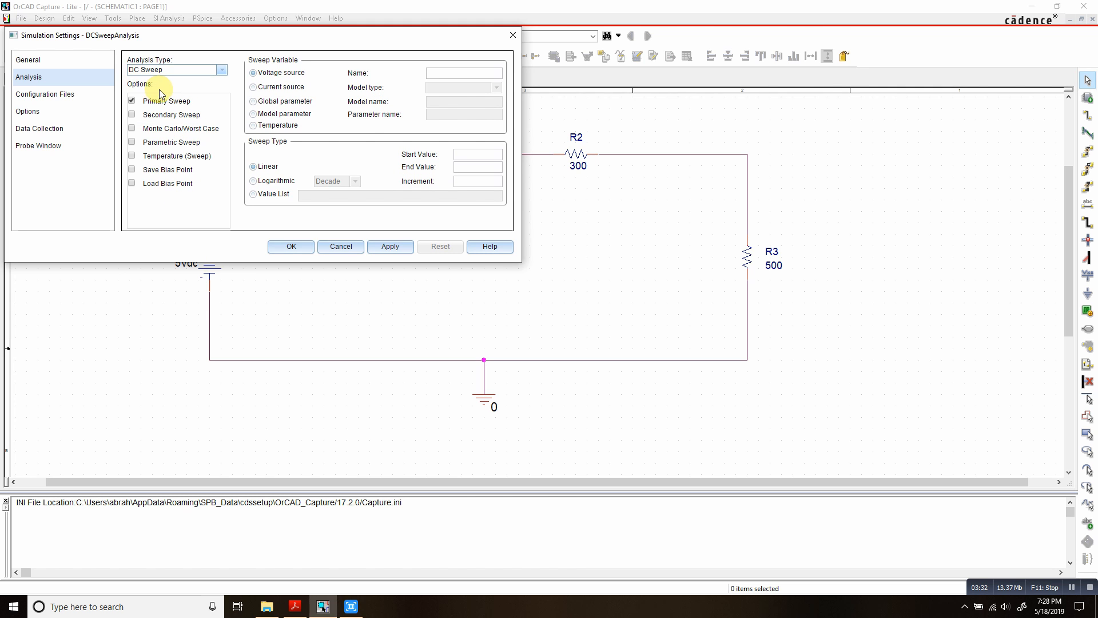
{"action": "left_click", "coordinate": [449, 75]}
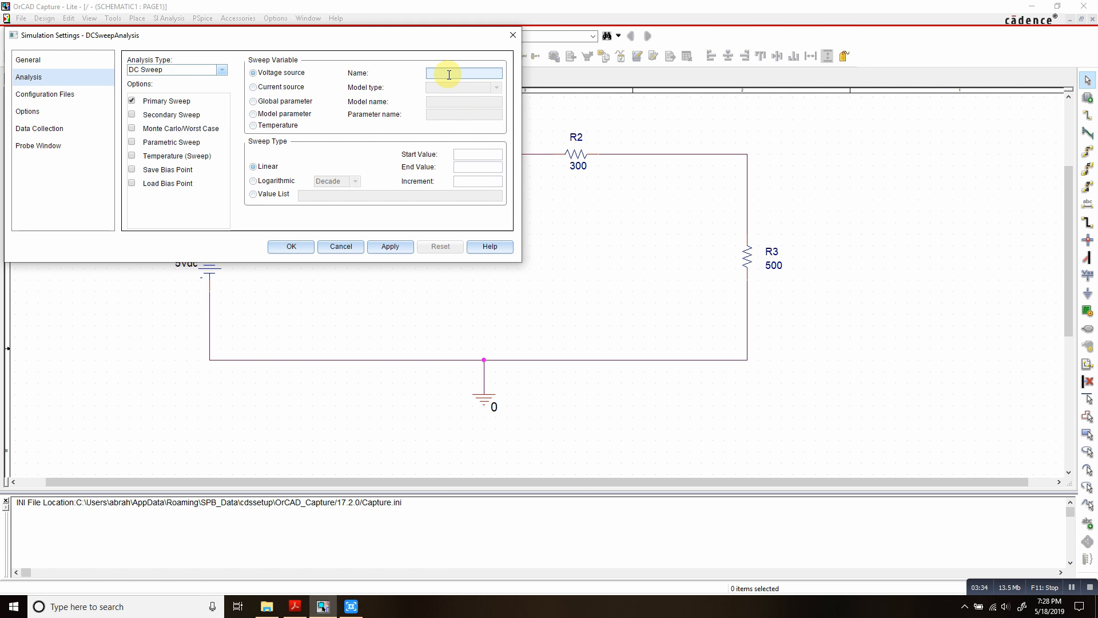
{"action": "left_click_drag", "start_coordinate": [411, 38], "coordinate": [769, 81]}
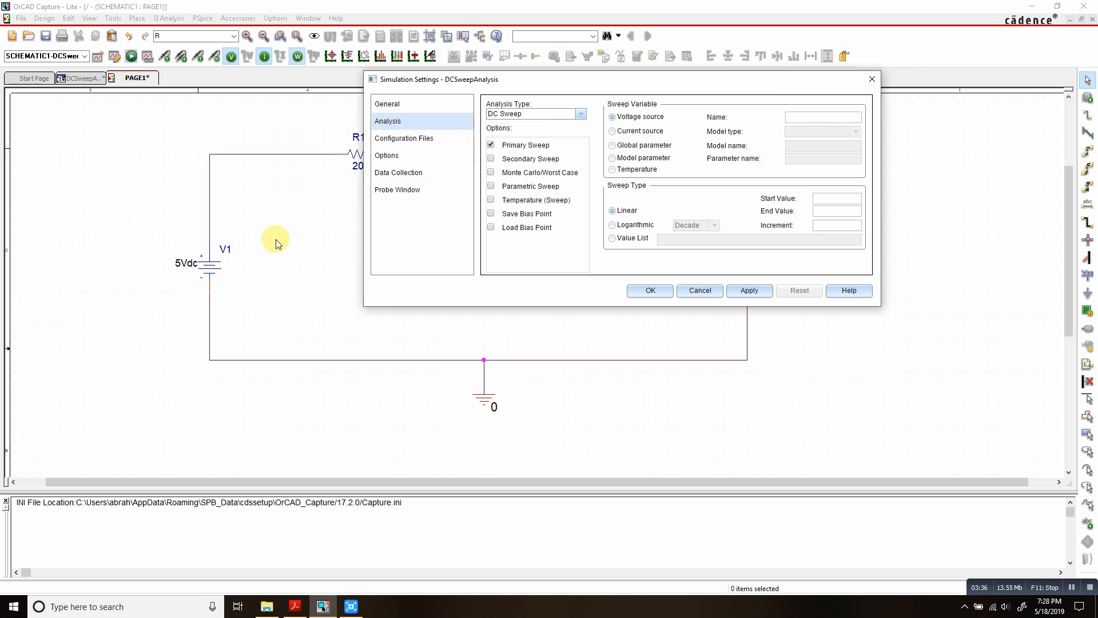
{"action": "left_click", "coordinate": [827, 116]}
{"action": "type", "text": "V"}
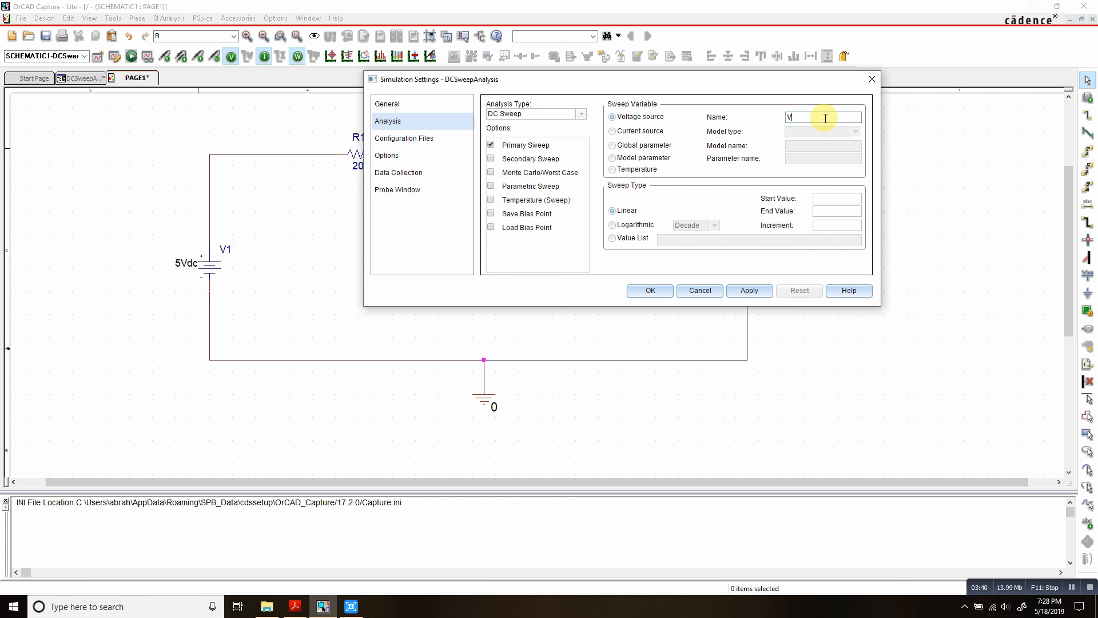
{"action": "type", "text": "1"}
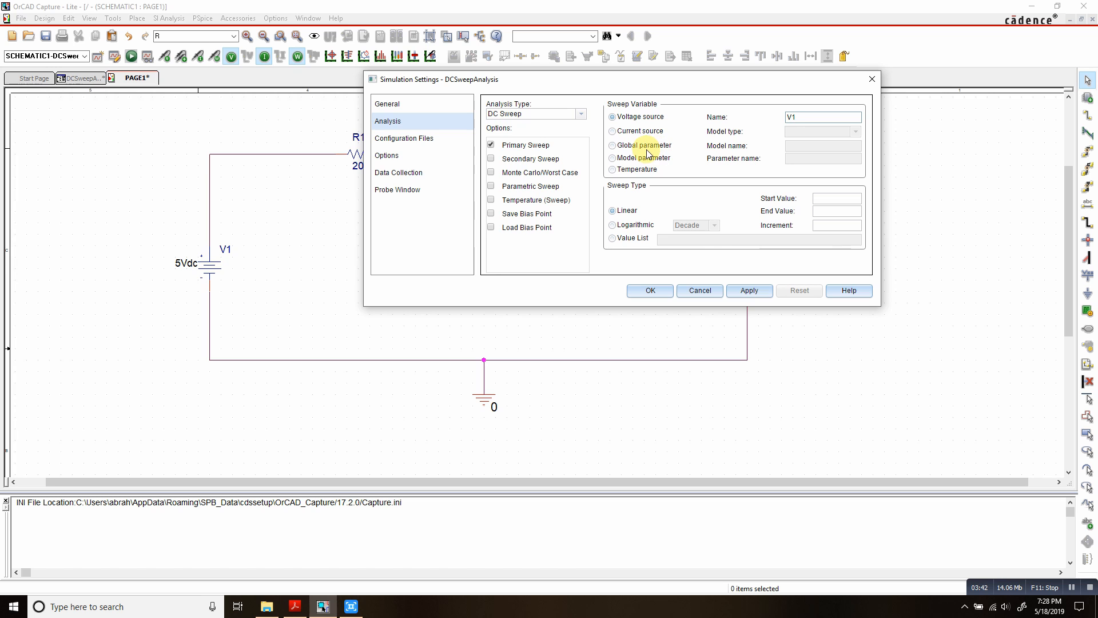
Define a linear sweep from start value 5 to end value 10 in increments of 0.5 and apply it
{"action": "left_click", "coordinate": [822, 198]}
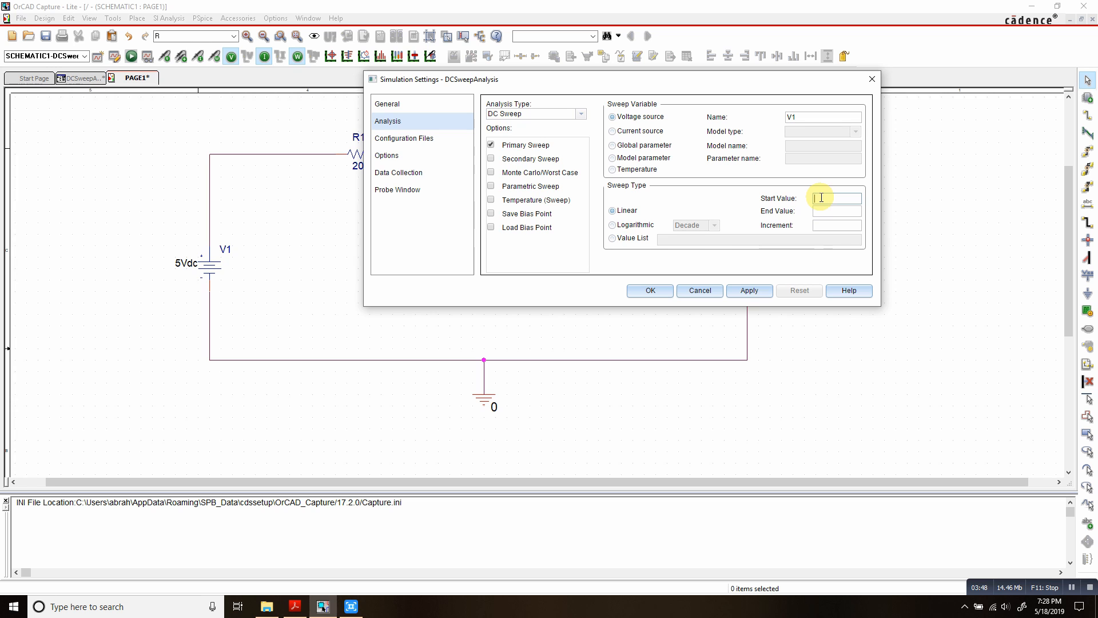
{"action": "type", "text": "5"}
{"action": "left_click", "coordinate": [823, 211]}
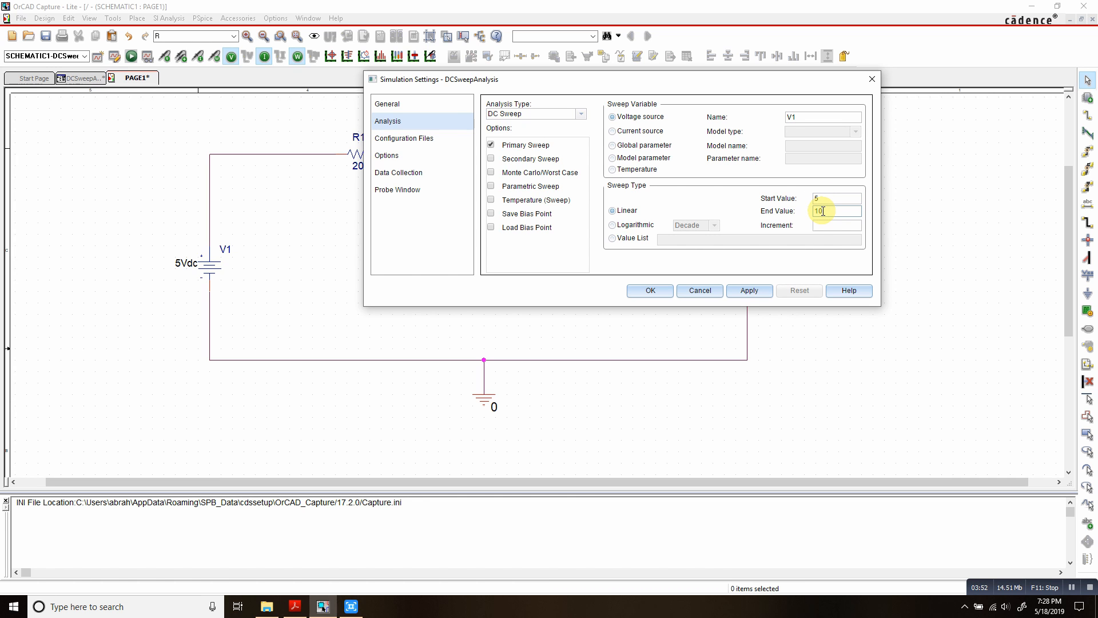
{"action": "left_click", "coordinate": [823, 225]}
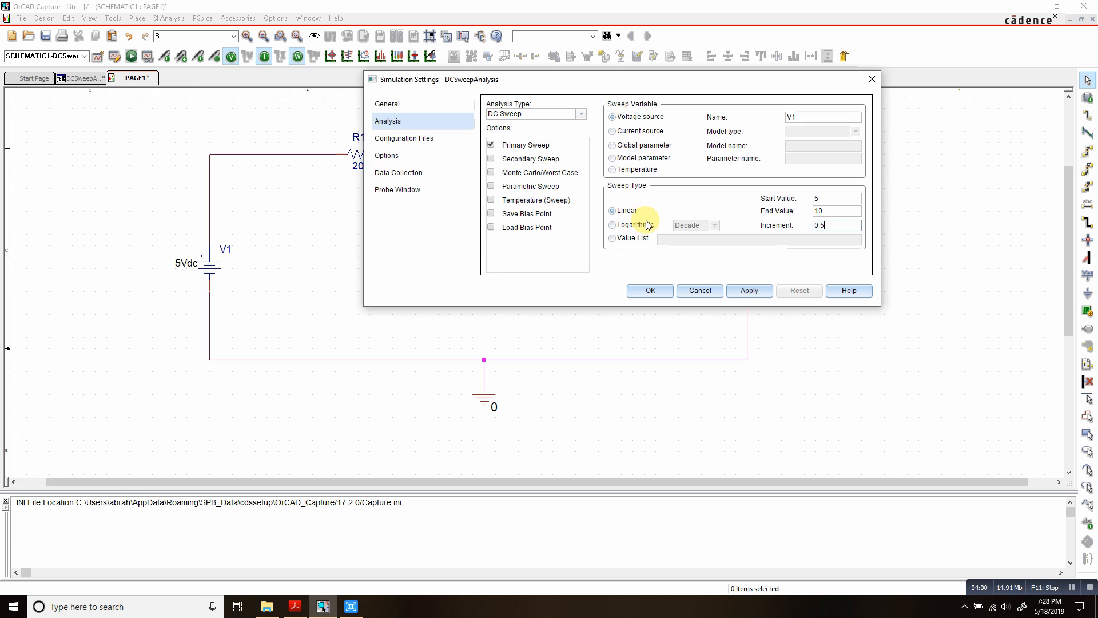
{"action": "left_click", "coordinate": [738, 293]}
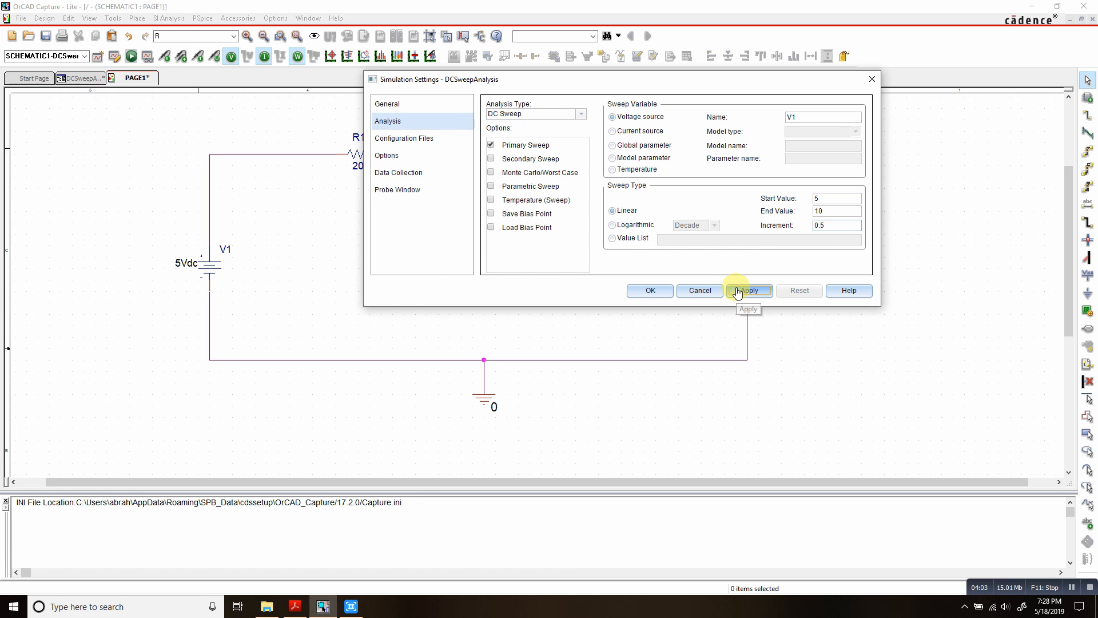
View the Time Domain (Transient) analysis settings, and return the analysis type to DC Sweep
{"action": "left_click", "coordinate": [579, 116]}
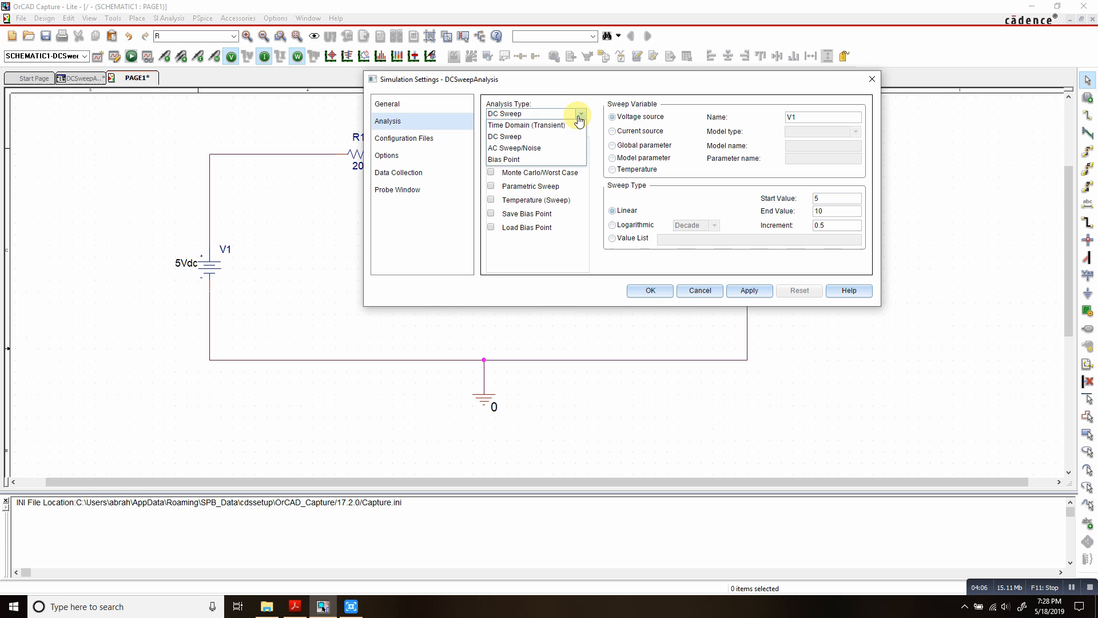
{"action": "left_click", "coordinate": [541, 125]}
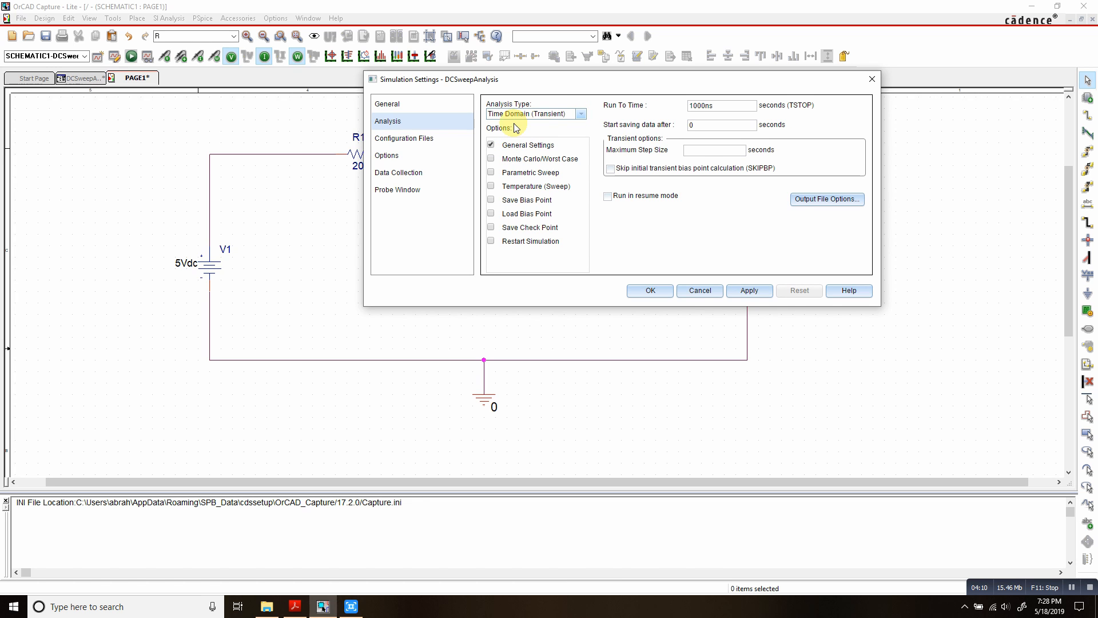
{"action": "left_click", "coordinate": [693, 106]}
{"action": "left_click", "coordinate": [582, 117]}
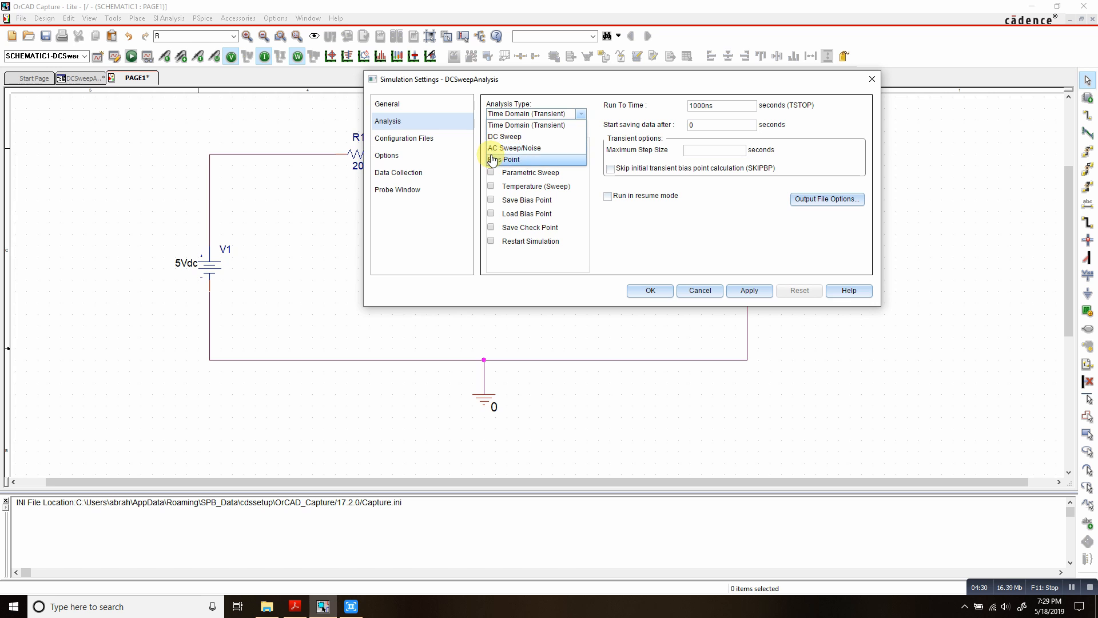
{"action": "left_click", "coordinate": [504, 137]}
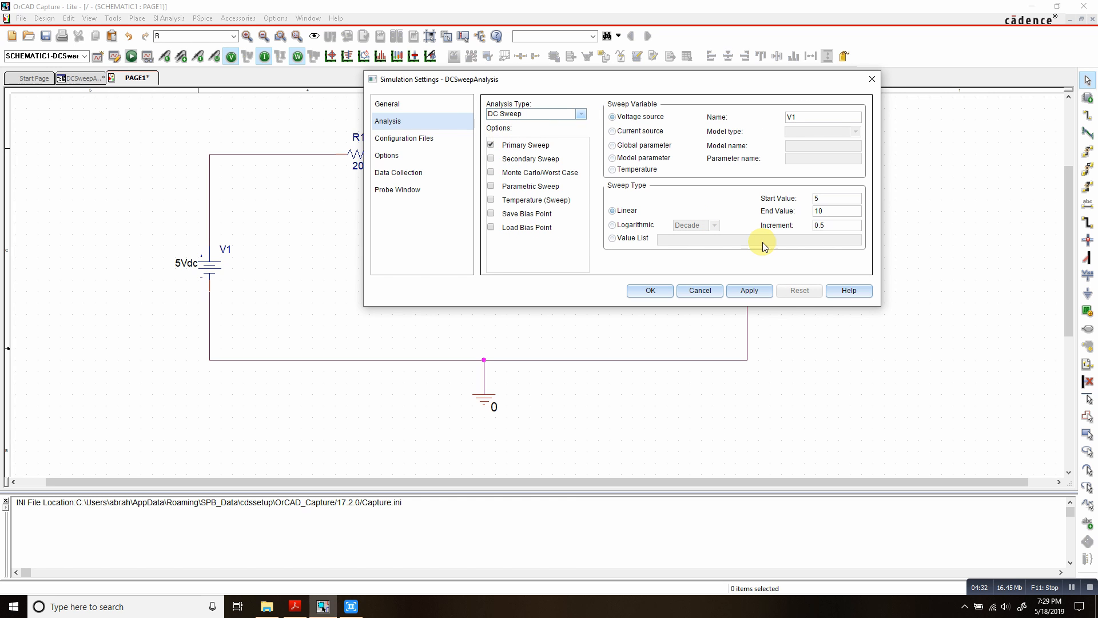
Apply and confirm the DC sweep settings, and place a voltage marker on the wire between R2 and R3
{"action": "left_click", "coordinate": [761, 294]}
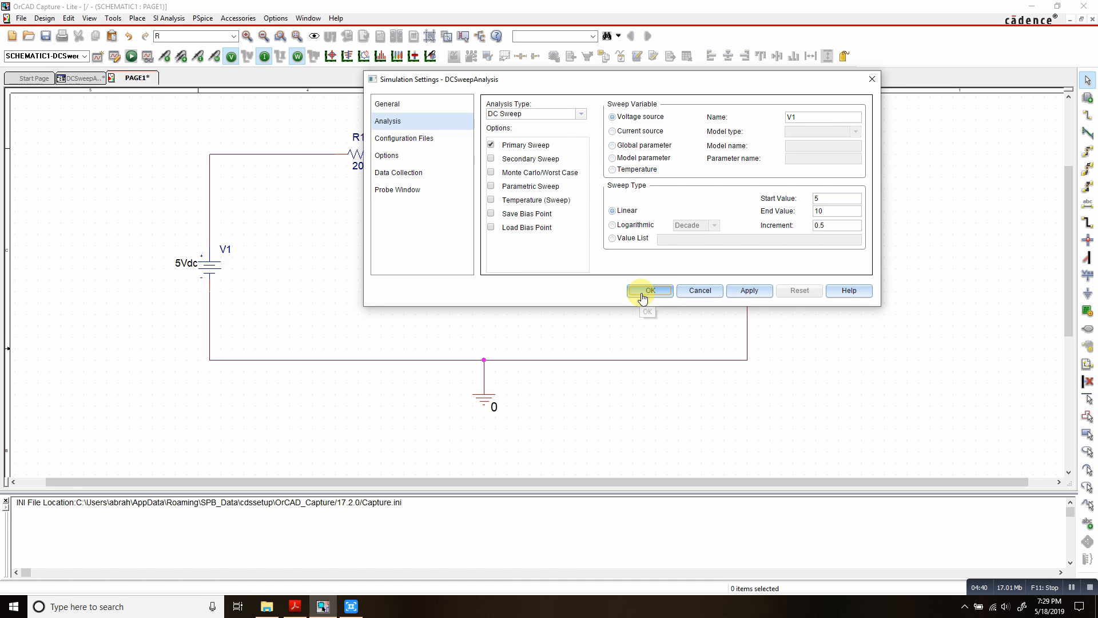
{"action": "left_click", "coordinate": [640, 293]}
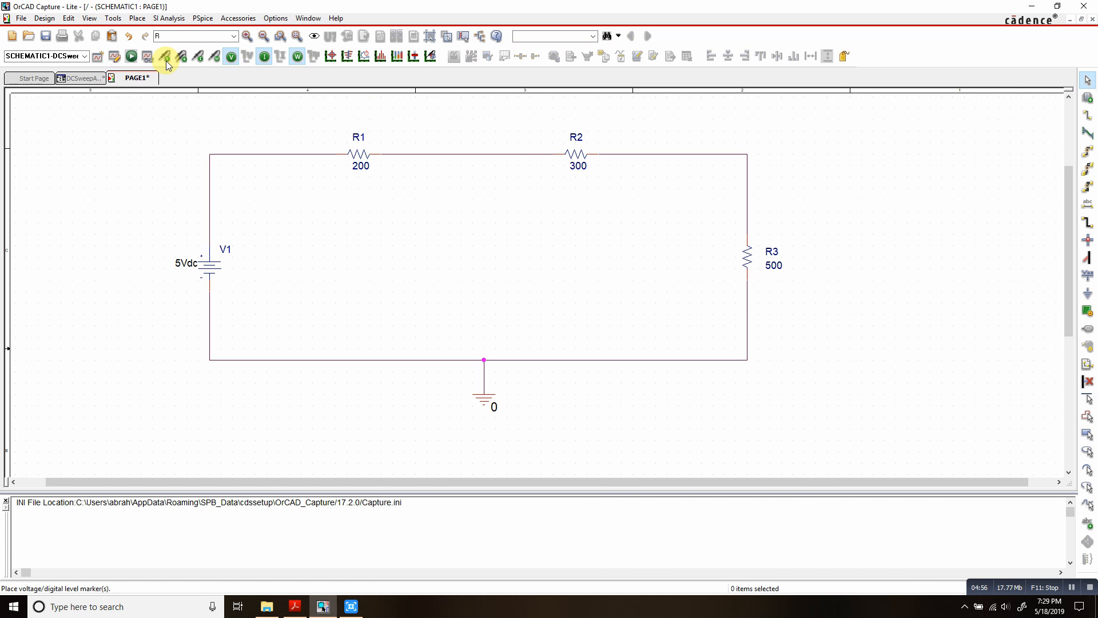
{"action": "left_click", "coordinate": [181, 57]}
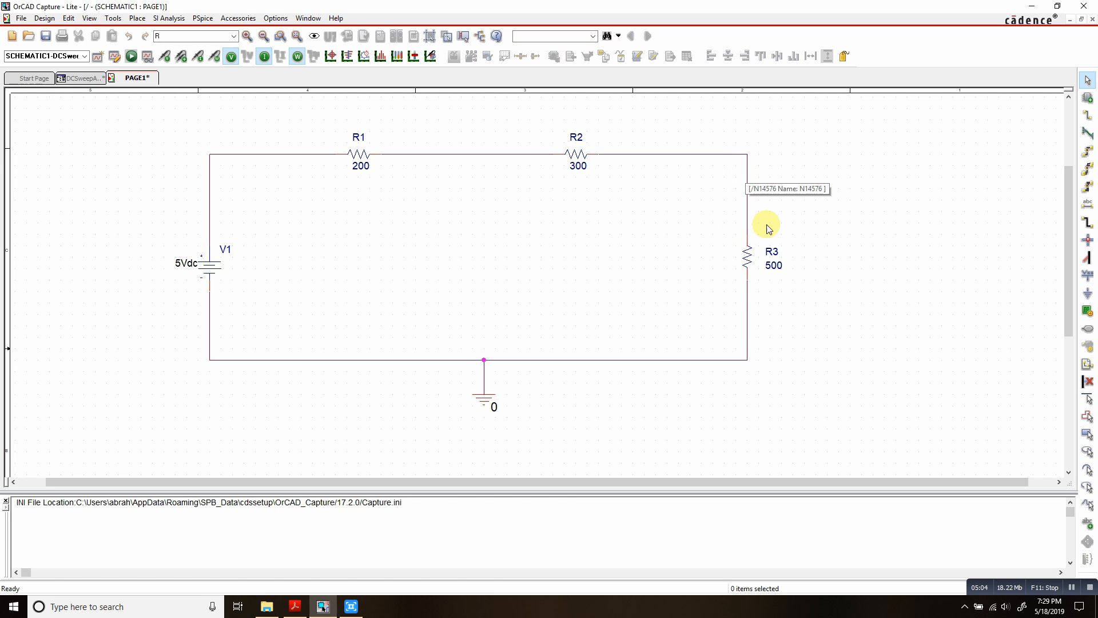
{"action": "left_click", "coordinate": [758, 178]}
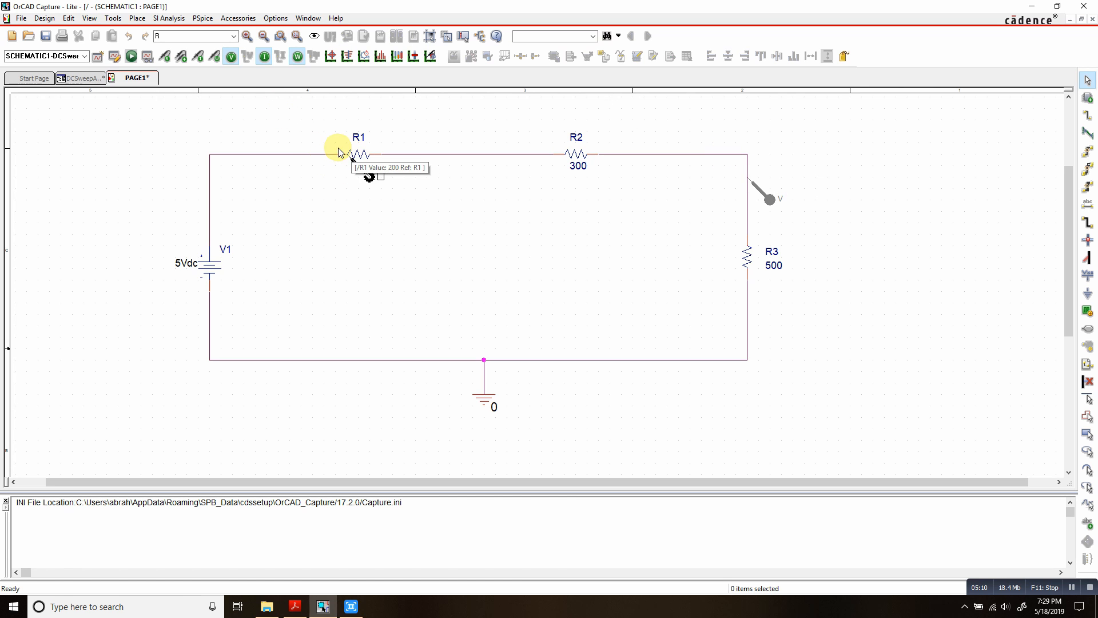
Run the PSpice simulation and switch to the PSpice A/D Lite window with the resulting plot
{"action": "left_click", "coordinate": [131, 57]}
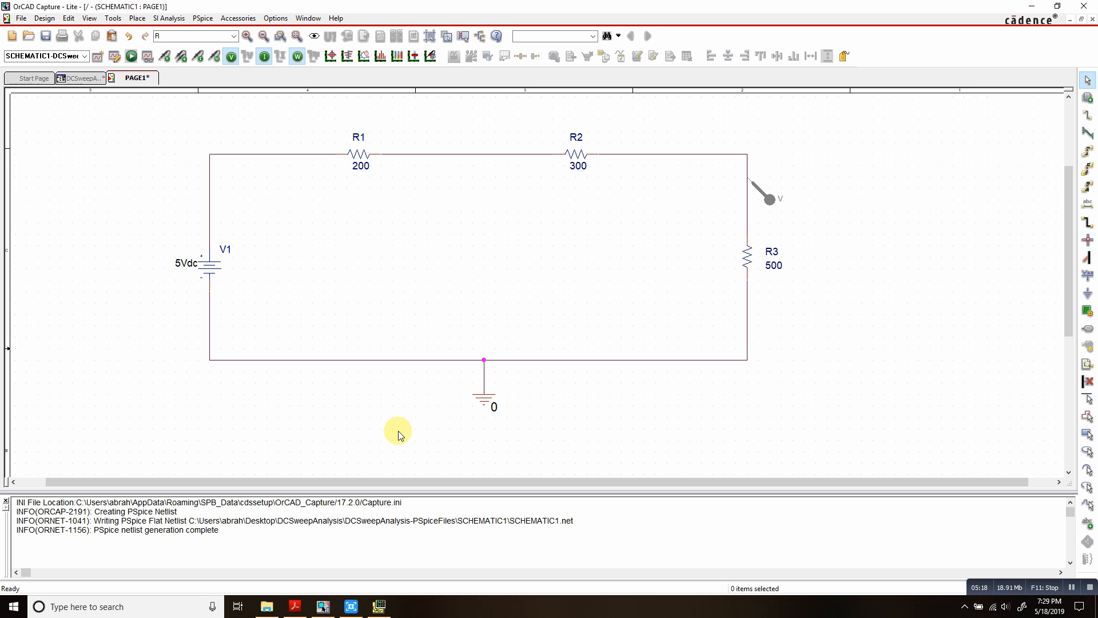
{"action": "left_click", "coordinate": [378, 609]}
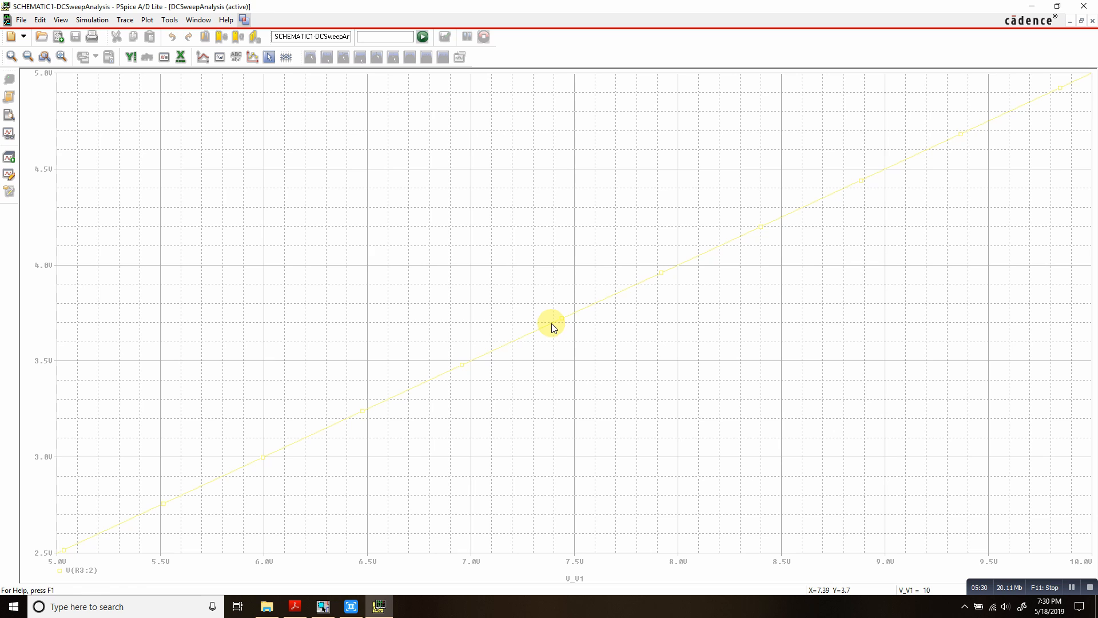
In the Probe color settings, move green to the first place of the trace color order
{"action": "left_click", "coordinate": [169, 19]}
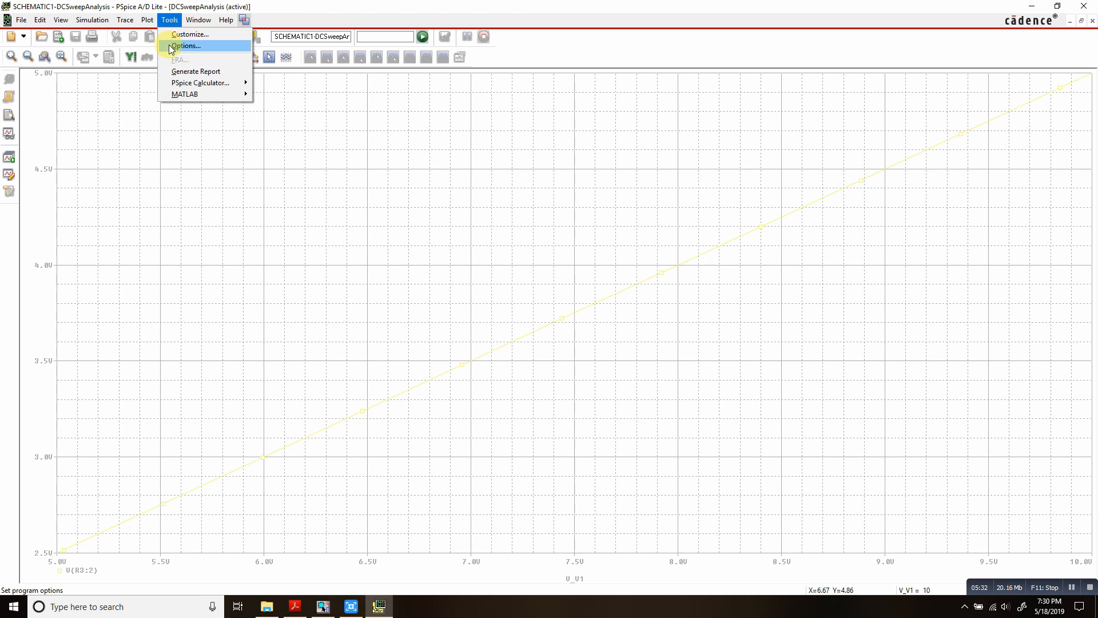
{"action": "left_click", "coordinate": [169, 46]}
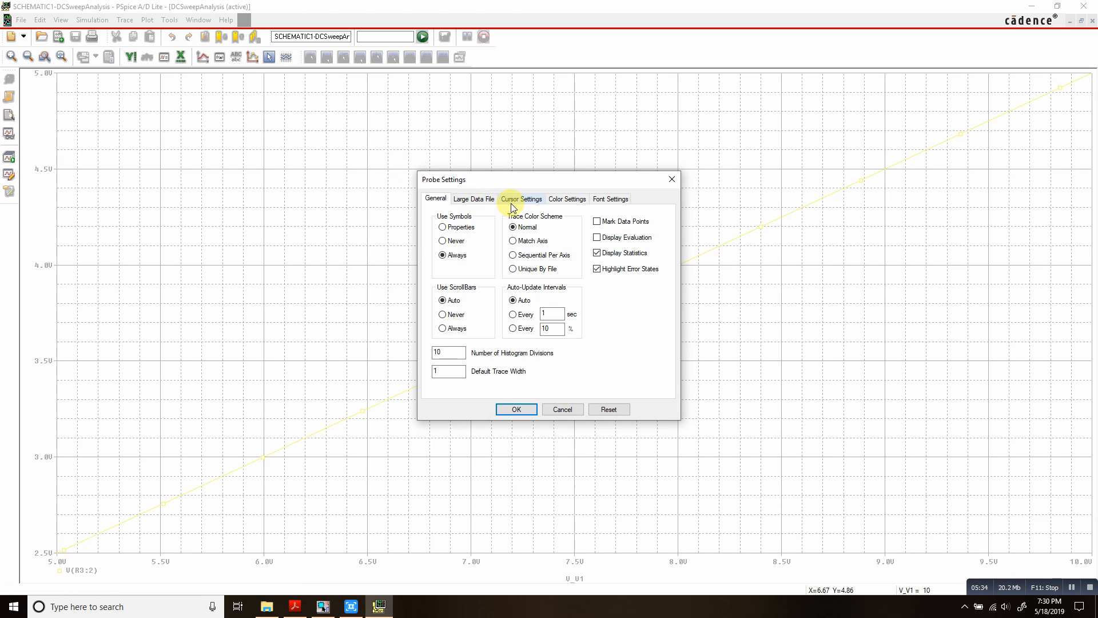
{"action": "left_click", "coordinate": [559, 199]}
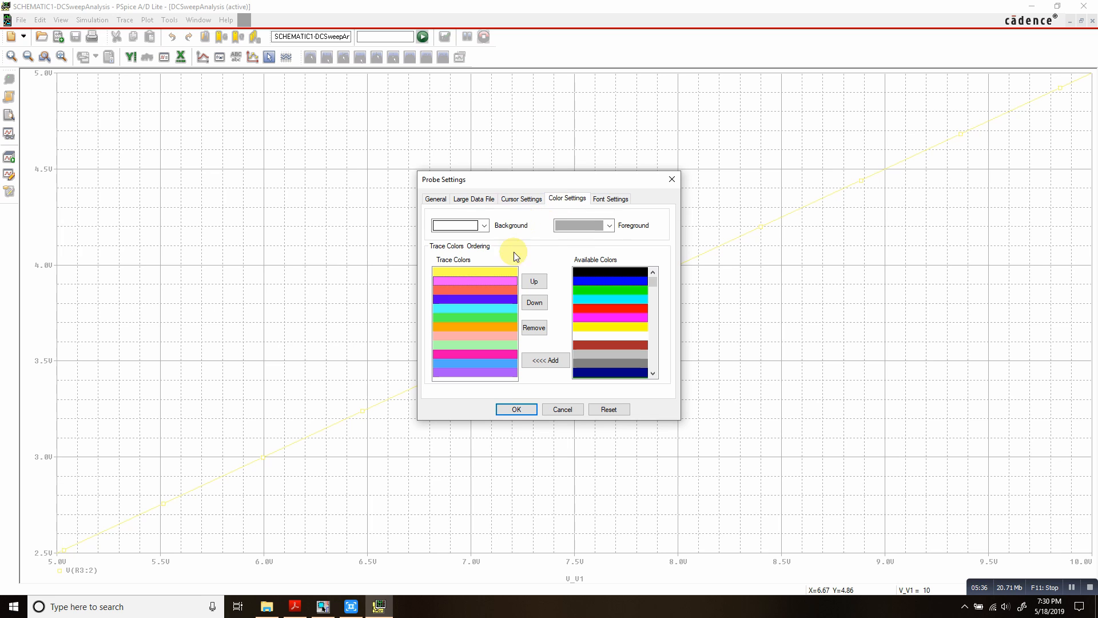
{"action": "left_click", "coordinate": [492, 300]}
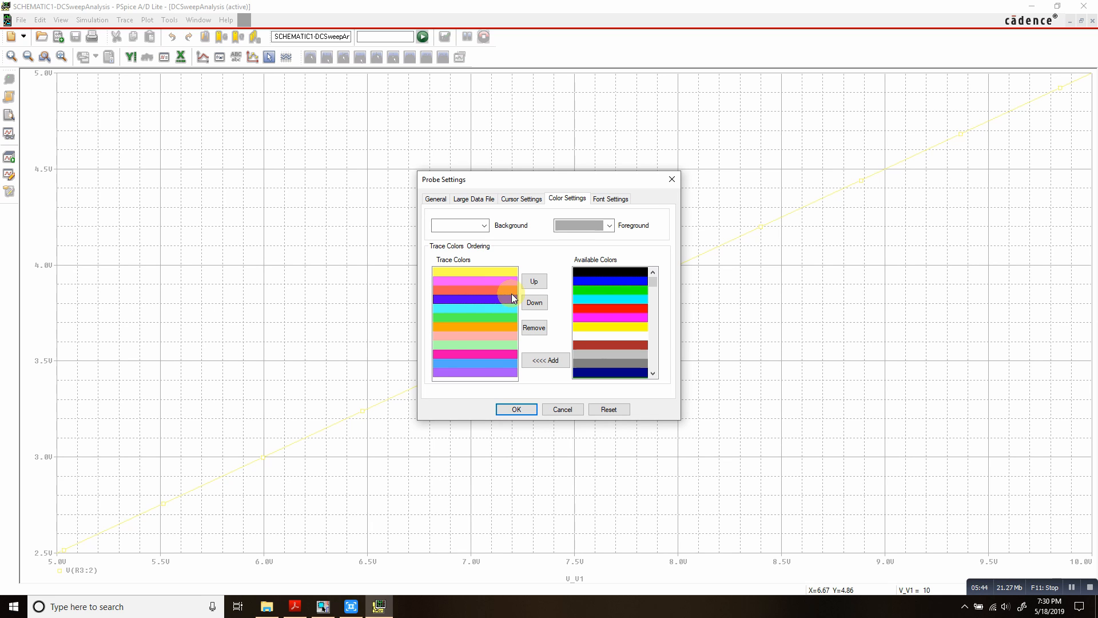
{"action": "left_click", "coordinate": [503, 316]}
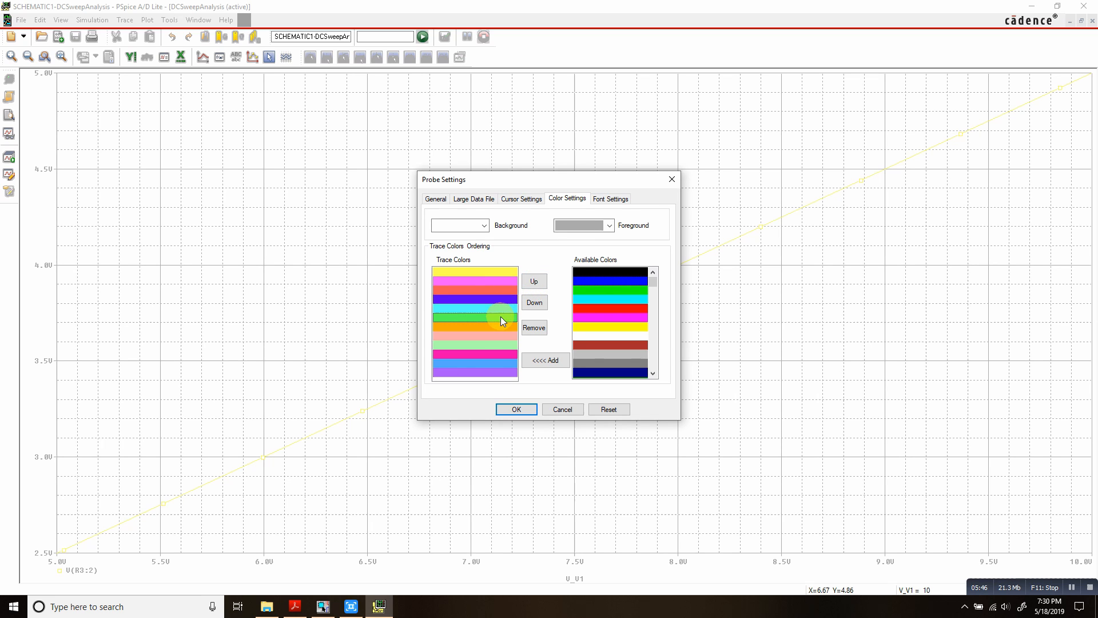
{"action": "left_click", "coordinate": [534, 281]}
{"action": "left_click", "coordinate": [534, 282]}
{"action": "left_click", "coordinate": [534, 283]}
{"action": "left_click", "coordinate": [534, 282]}
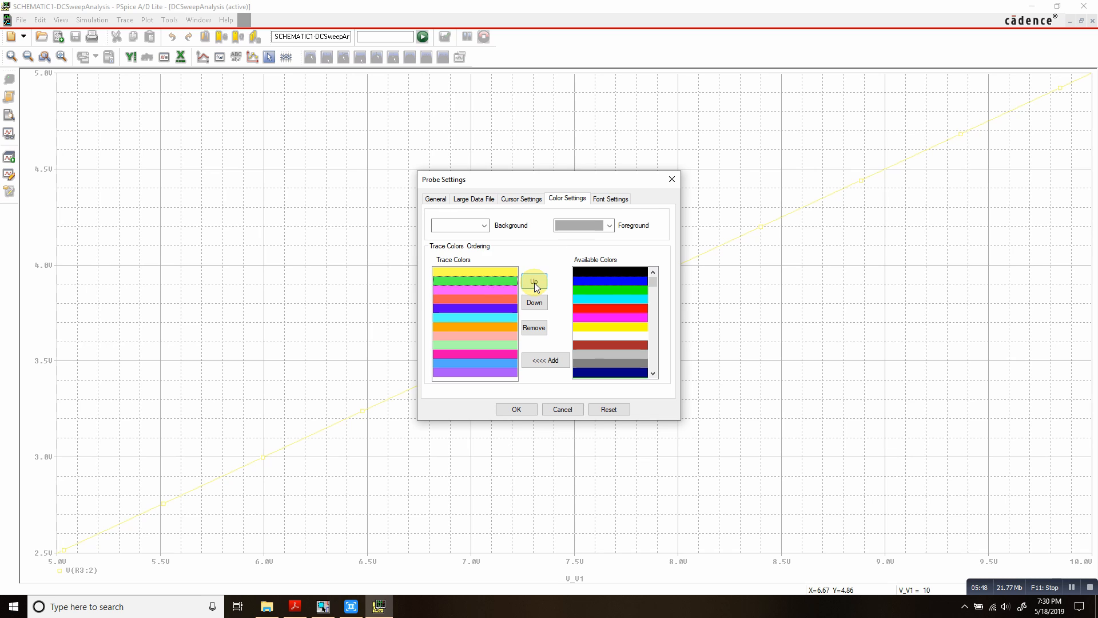
{"action": "left_click", "coordinate": [534, 283]}
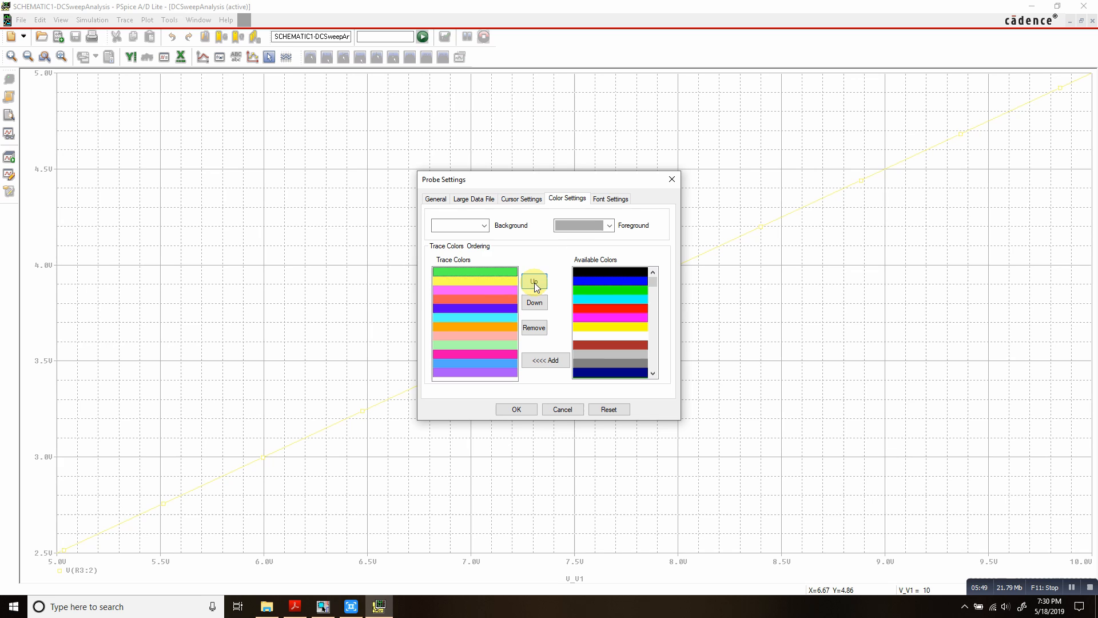
Move the blue-violet trace color up to second place, directly below green
{"action": "left_click", "coordinate": [481, 309]}
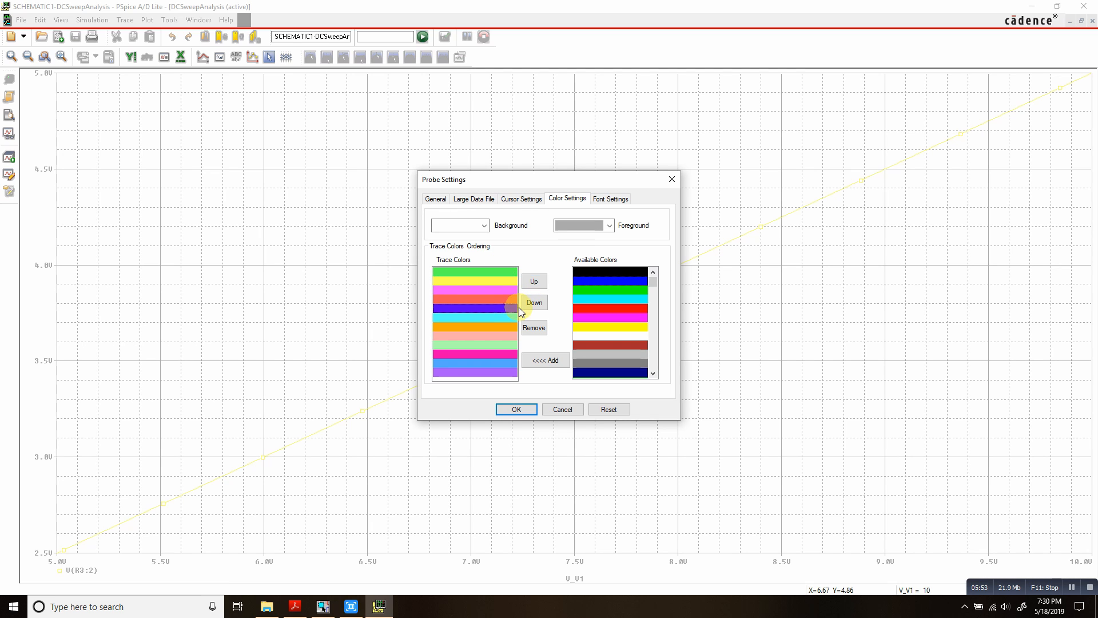
{"action": "left_click", "coordinate": [534, 281]}
{"action": "left_click", "coordinate": [534, 281]}
{"action": "left_click", "coordinate": [534, 282]}
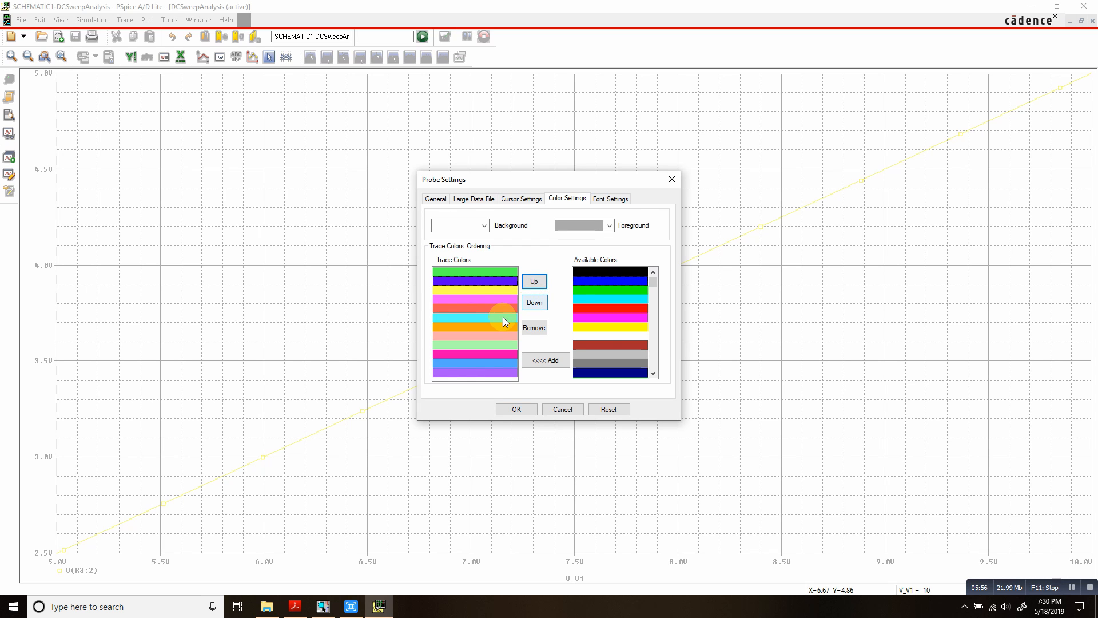
Move the cyan trace color up to third place and confirm the Probe settings
{"action": "left_click", "coordinate": [497, 318]}
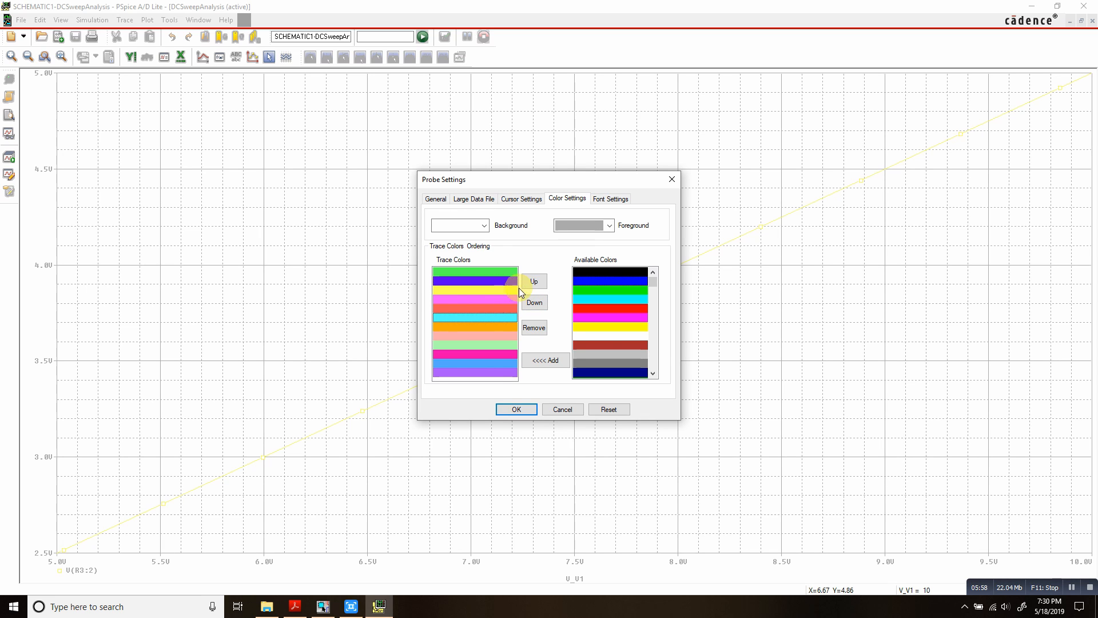
{"action": "left_click", "coordinate": [534, 281]}
{"action": "left_click", "coordinate": [534, 282]}
{"action": "left_click", "coordinate": [534, 282]}
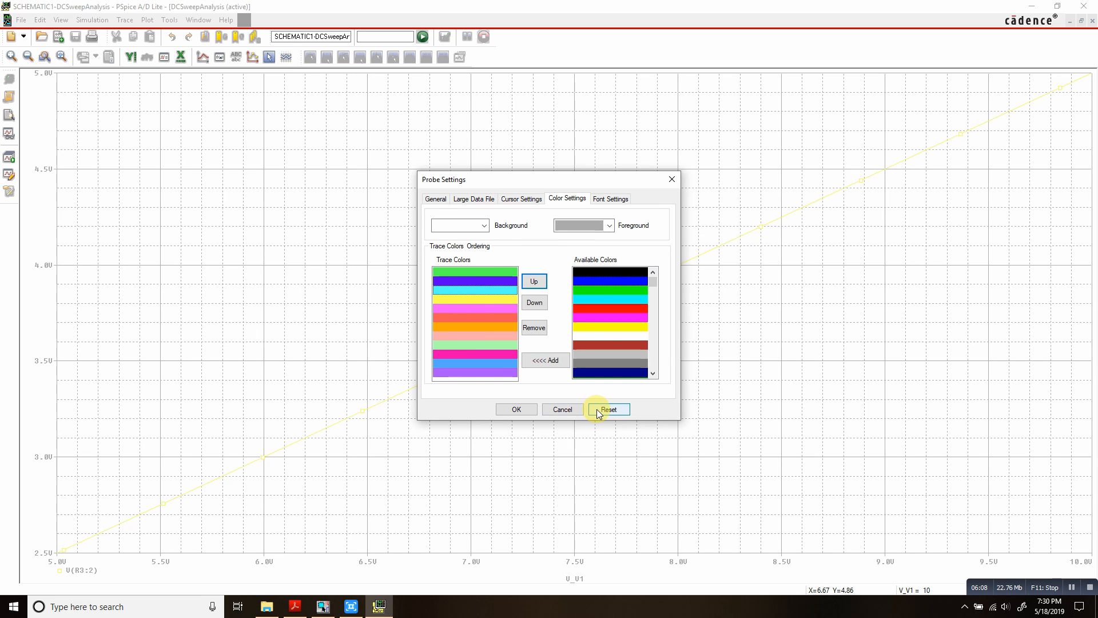
{"action": "left_click", "coordinate": [518, 410]}
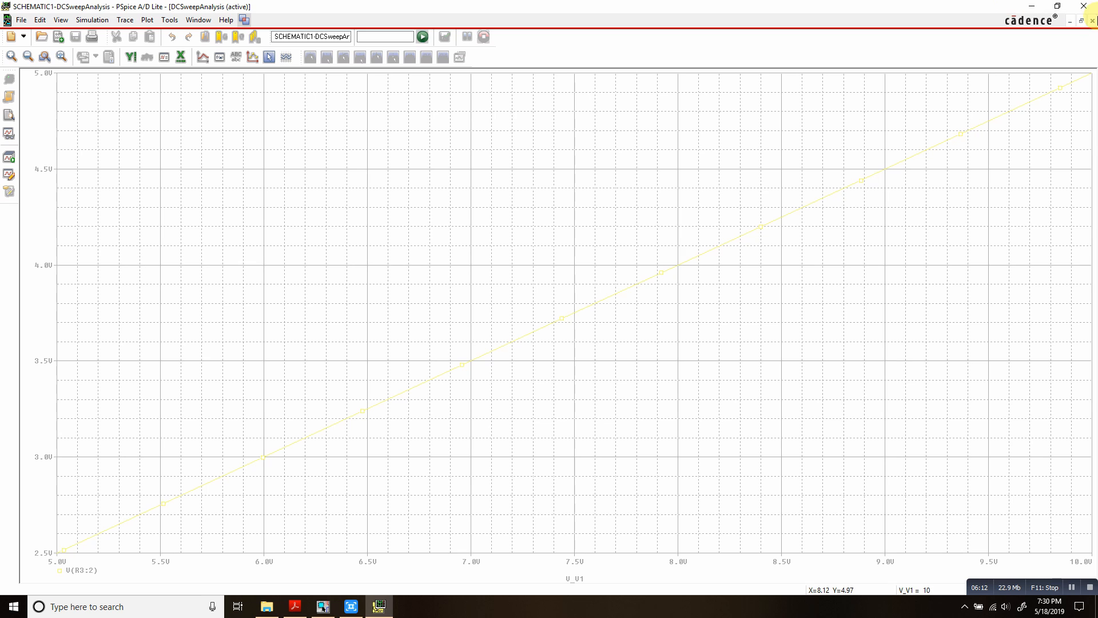
Close the plot window and review the DC sweep settings of the existing DCSweepAnalysis simulation profile without changing them
{"action": "left_click", "coordinate": [1084, 7]}
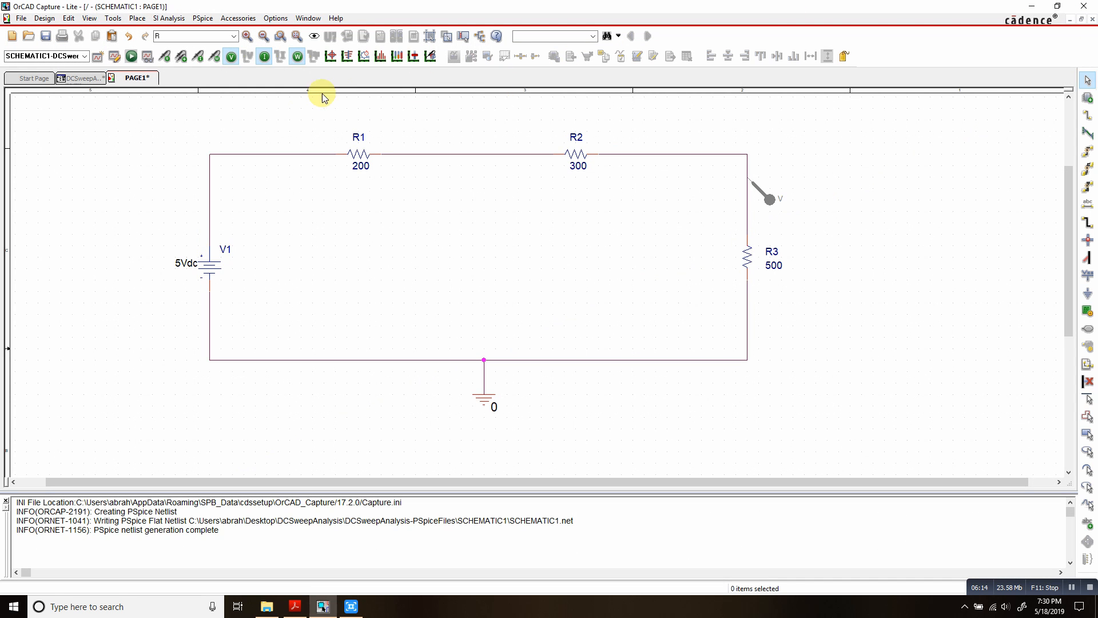
{"action": "left_click", "coordinate": [203, 19]}
{"action": "left_click", "coordinate": [207, 32]}
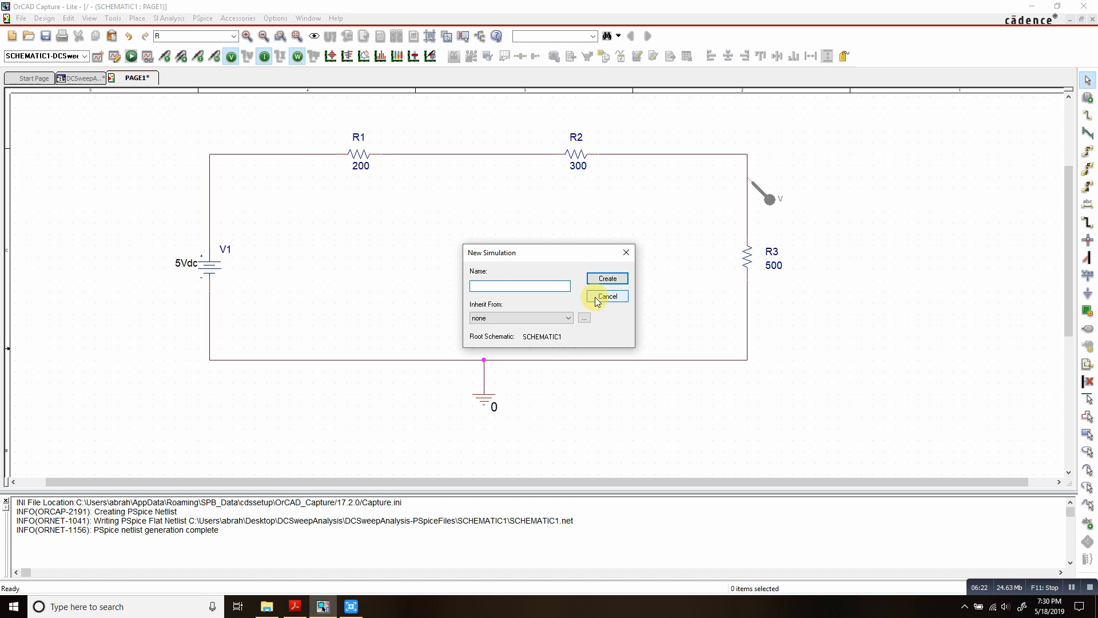
{"action": "left_click", "coordinate": [606, 296]}
{"action": "left_click", "coordinate": [203, 19]}
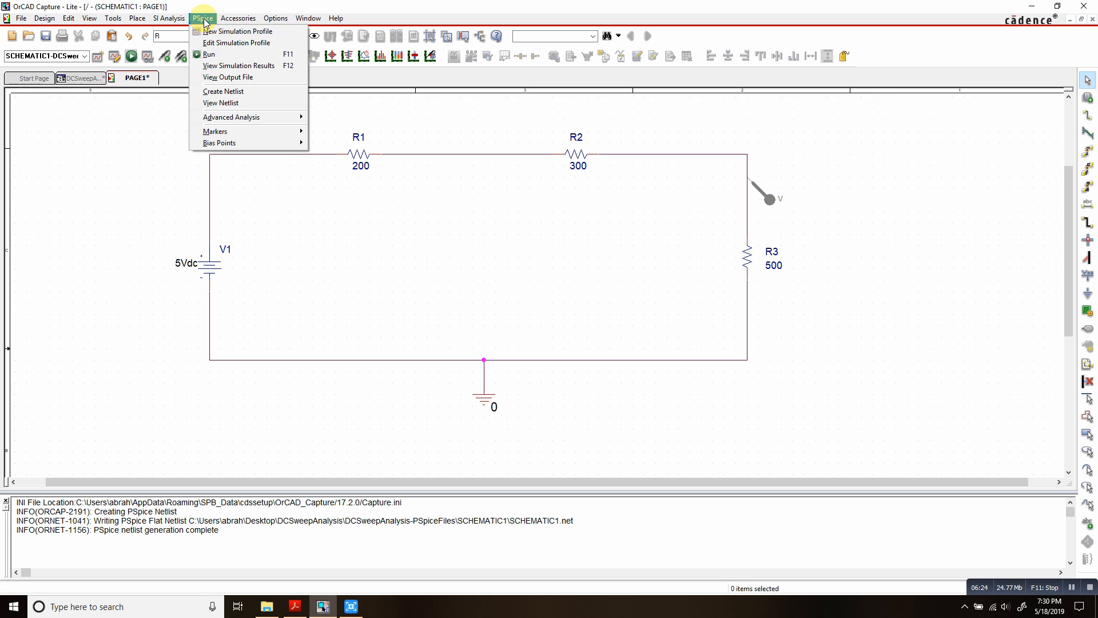
{"action": "left_click", "coordinate": [210, 43]}
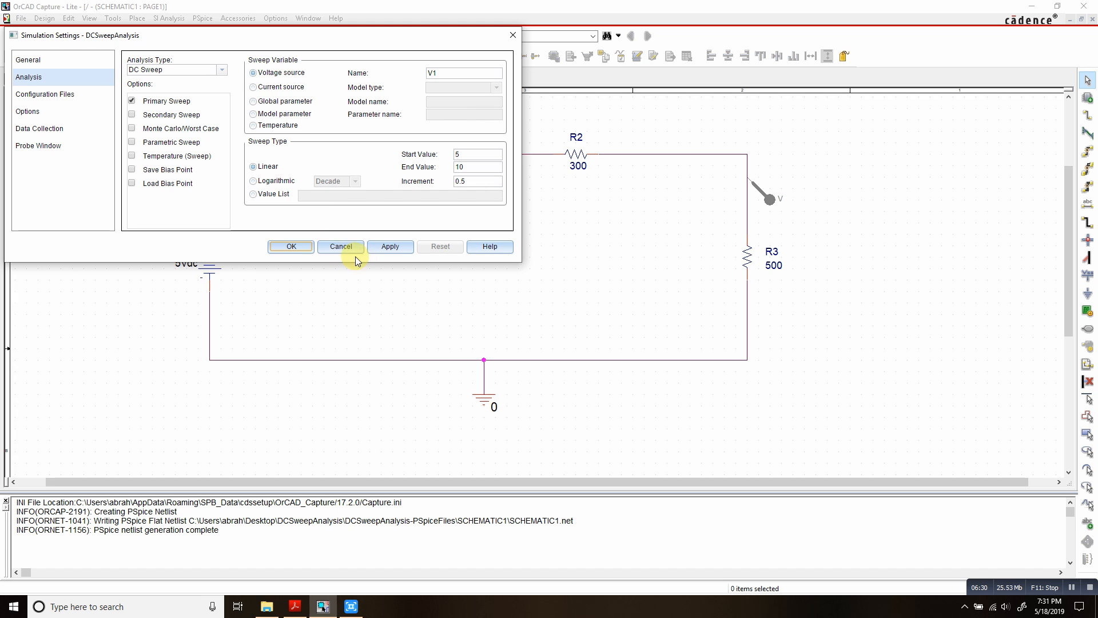
{"action": "left_click", "coordinate": [352, 252]}
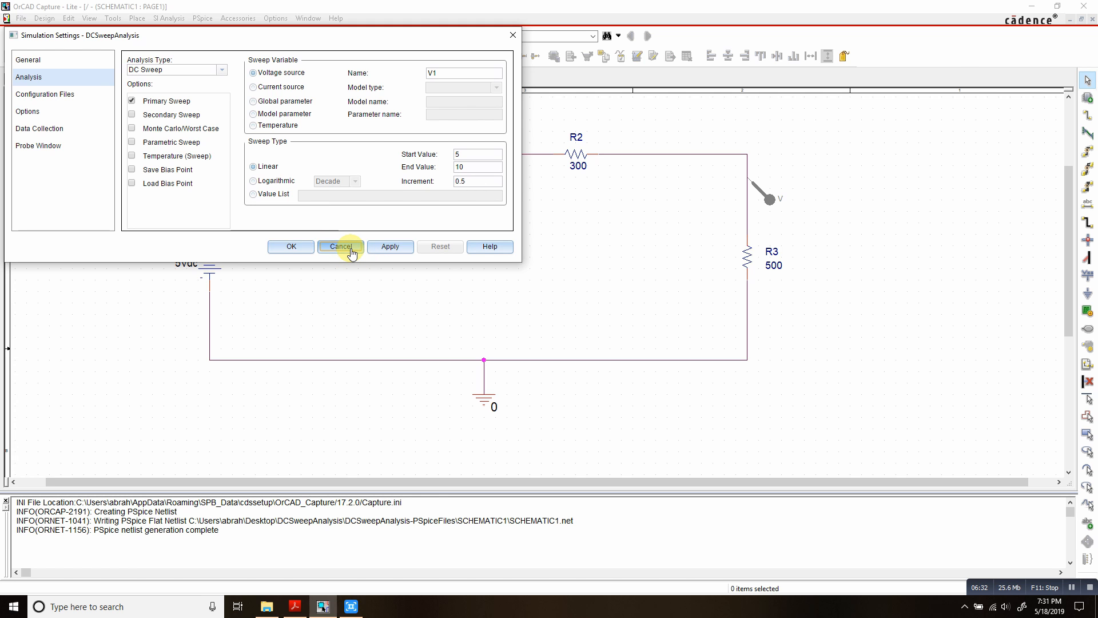
Rerun the PSpice simulation, check the trace color in the resulting plot, and close the plot window
{"action": "left_click", "coordinate": [131, 57]}
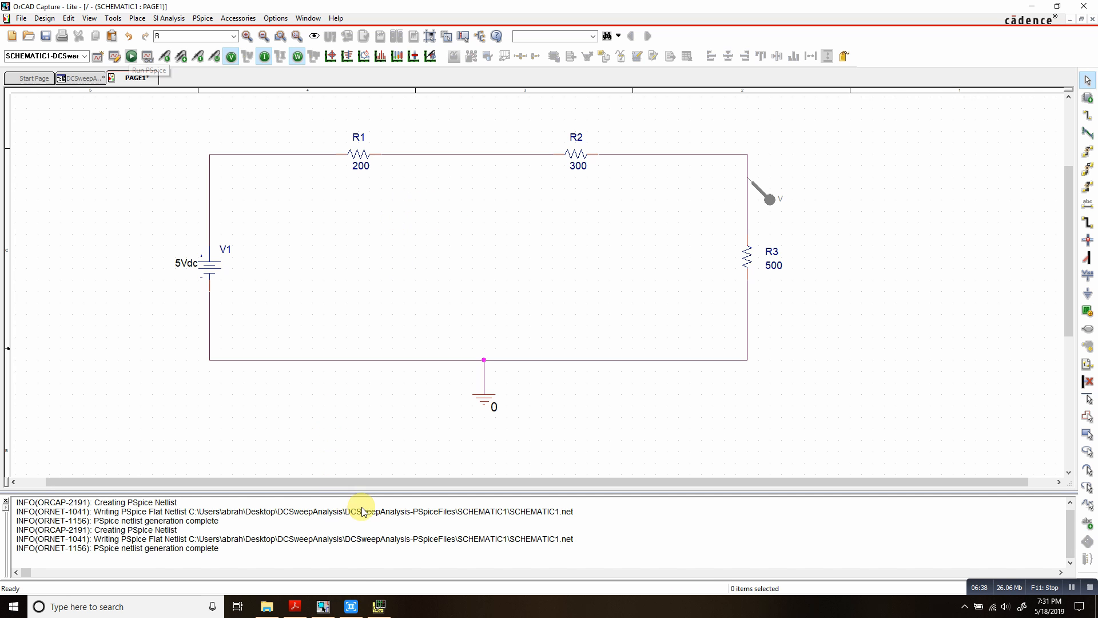
{"action": "left_click", "coordinate": [384, 610]}
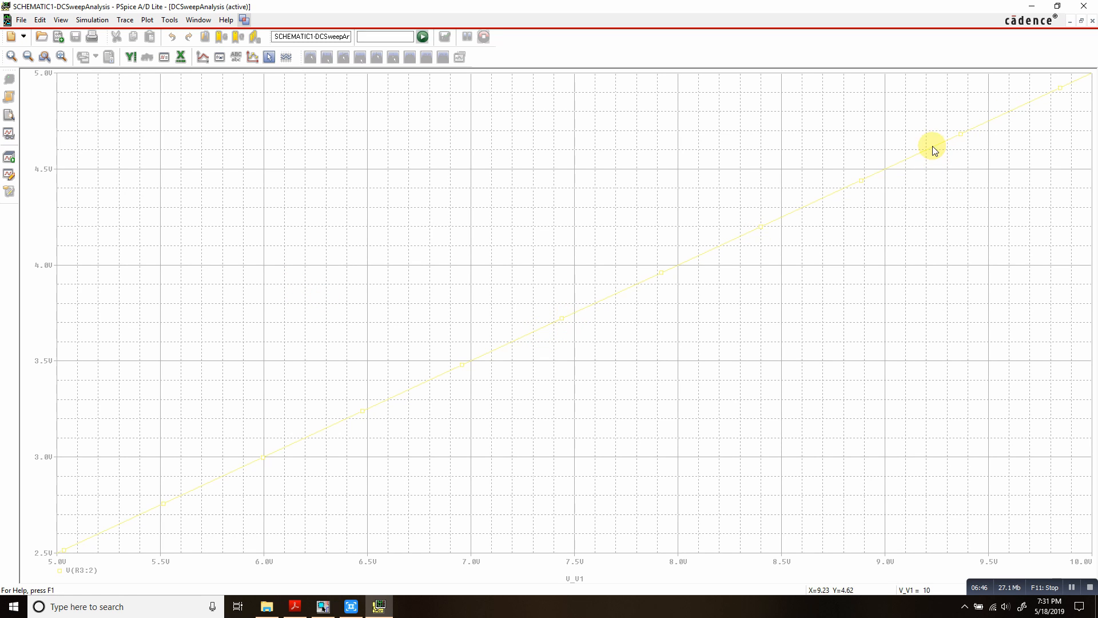
{"action": "left_click", "coordinate": [1084, 5]}
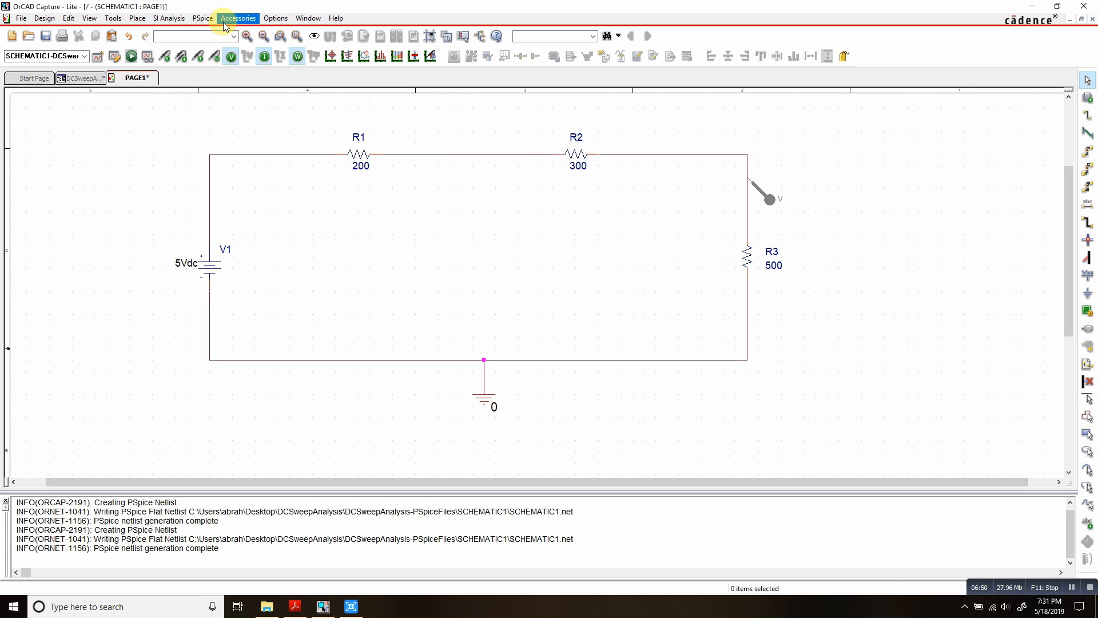
Try to create a new simulation profile named DCSweepAnalysis
{"action": "left_click", "coordinate": [200, 19]}
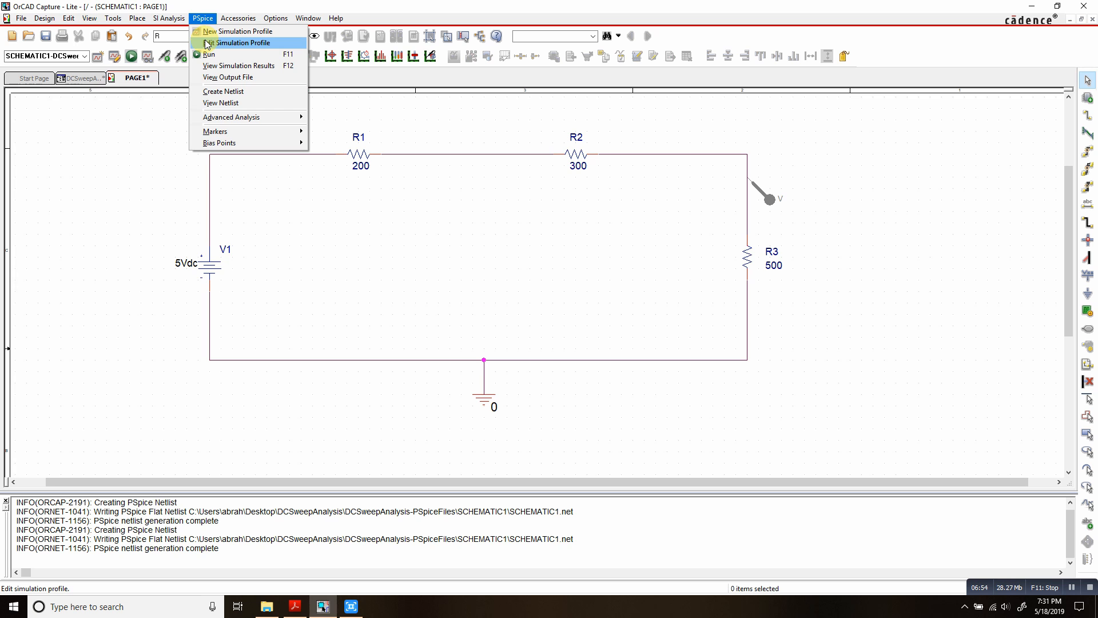
{"action": "left_click", "coordinate": [222, 36]}
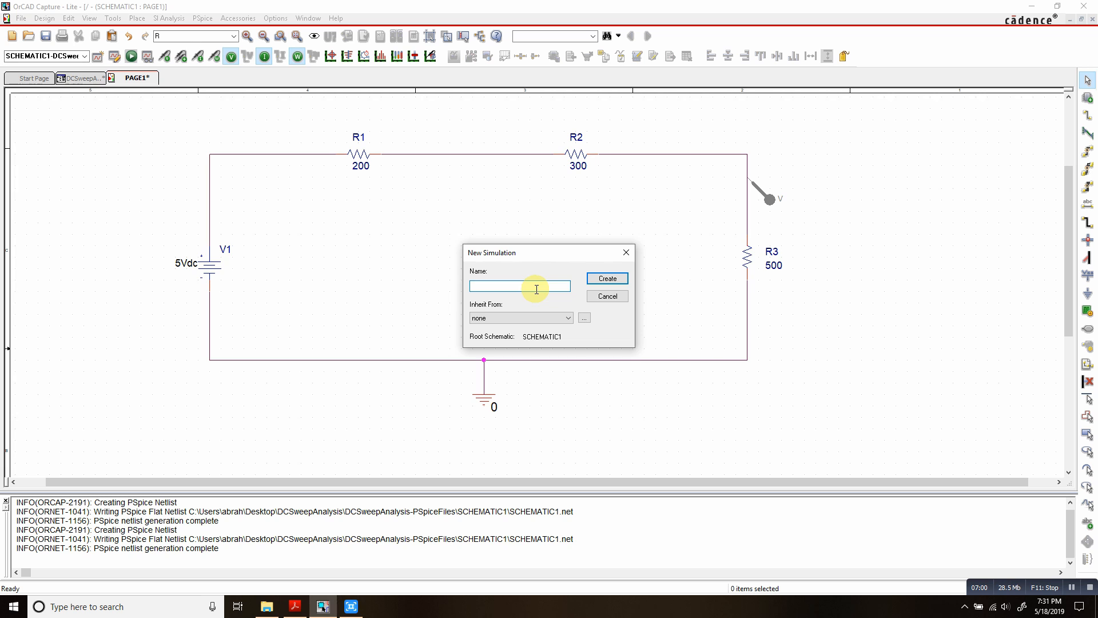
{"action": "type", "text": "DC"}
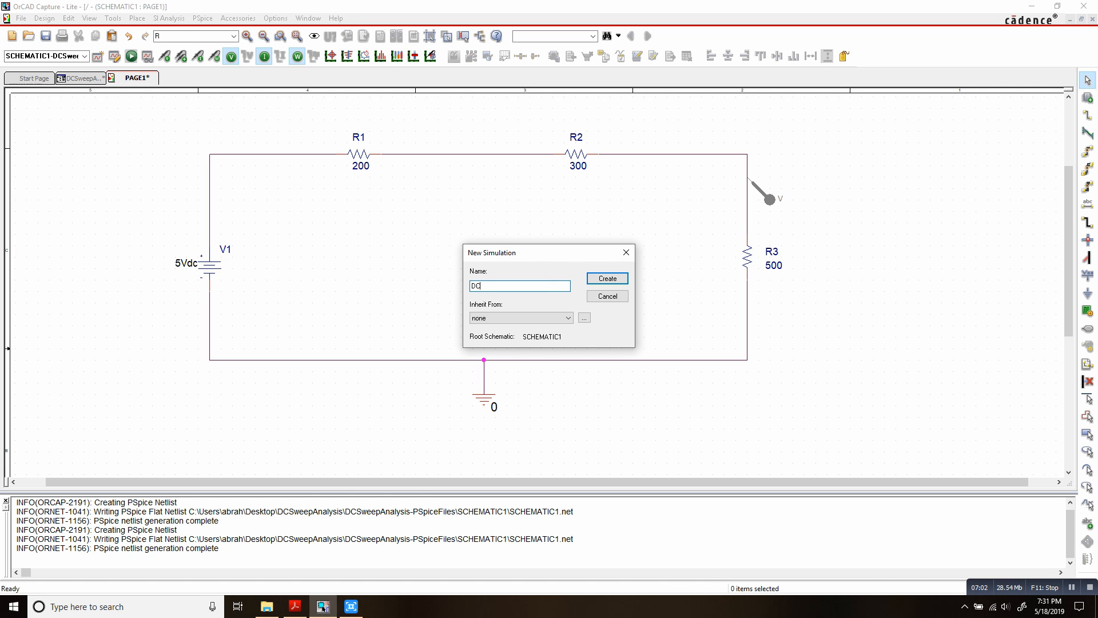
{"action": "type", "text": "SweepAnalysis"}
{"action": "left_click", "coordinate": [607, 280]}
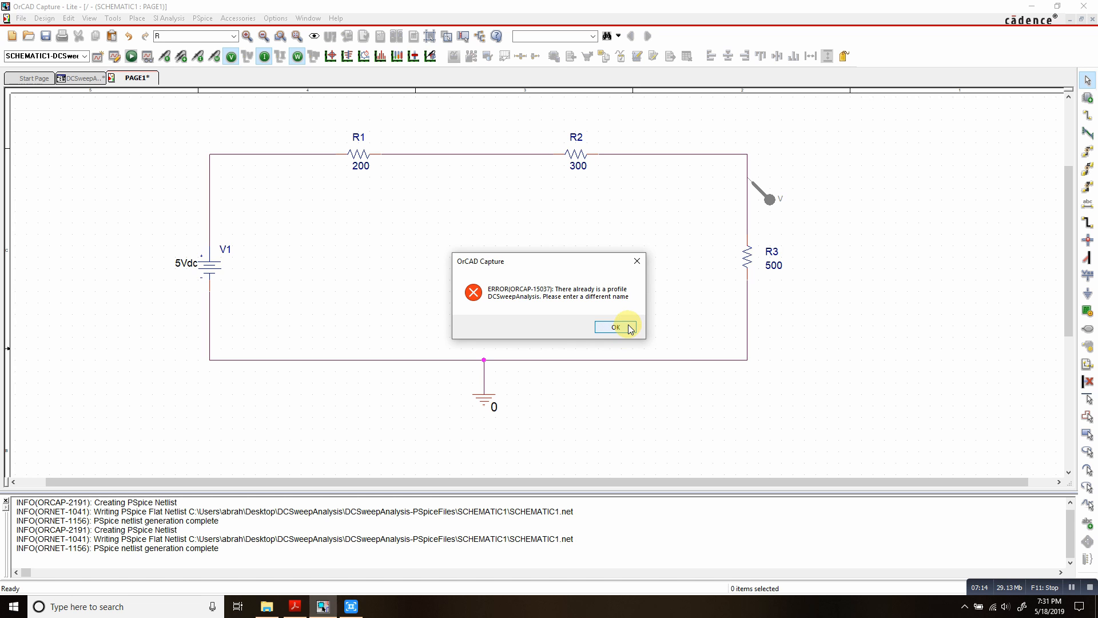
{"action": "left_click", "coordinate": [616, 327]}
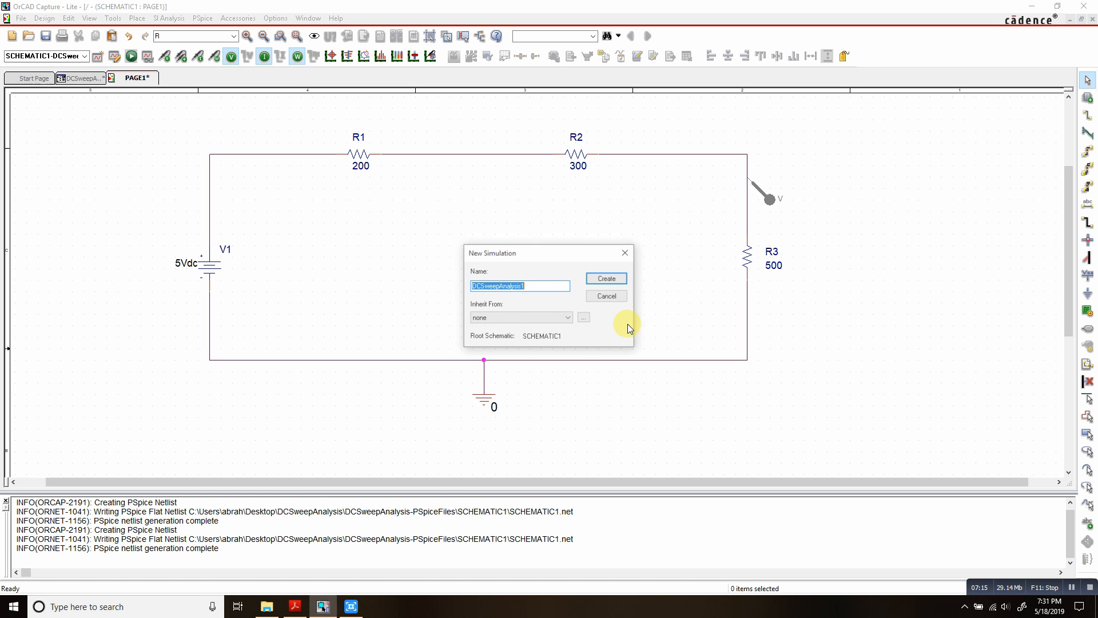
{"action": "left_click", "coordinate": [608, 297]}
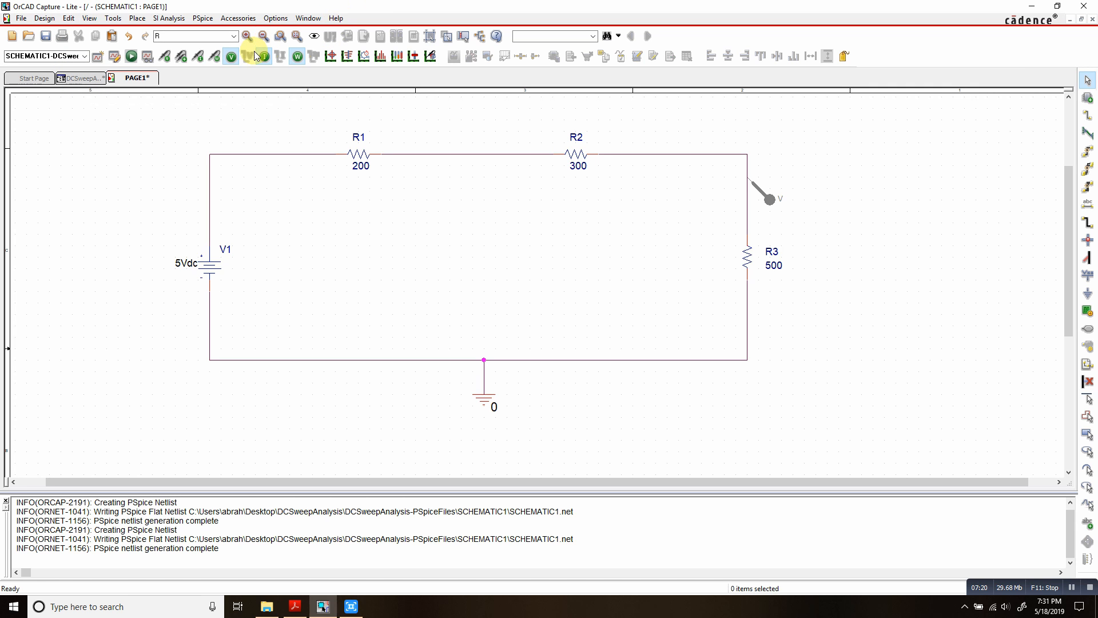
Run the PSpice simulation again and bring its V(R3:2) plot window to the front
{"action": "left_click", "coordinate": [131, 55]}
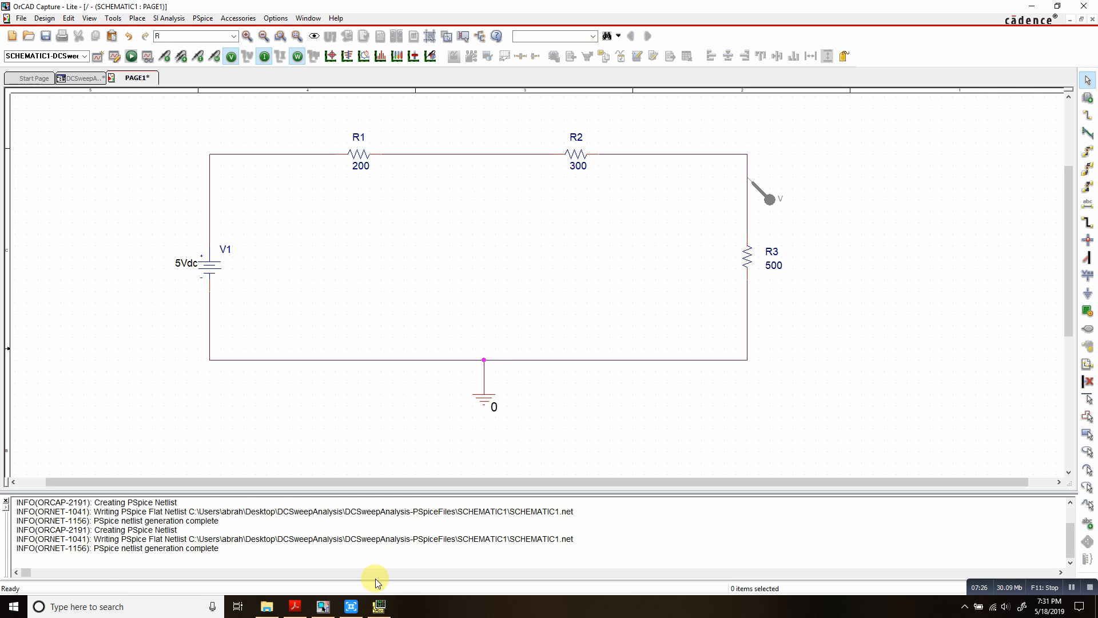
{"action": "left_click", "coordinate": [379, 605]}
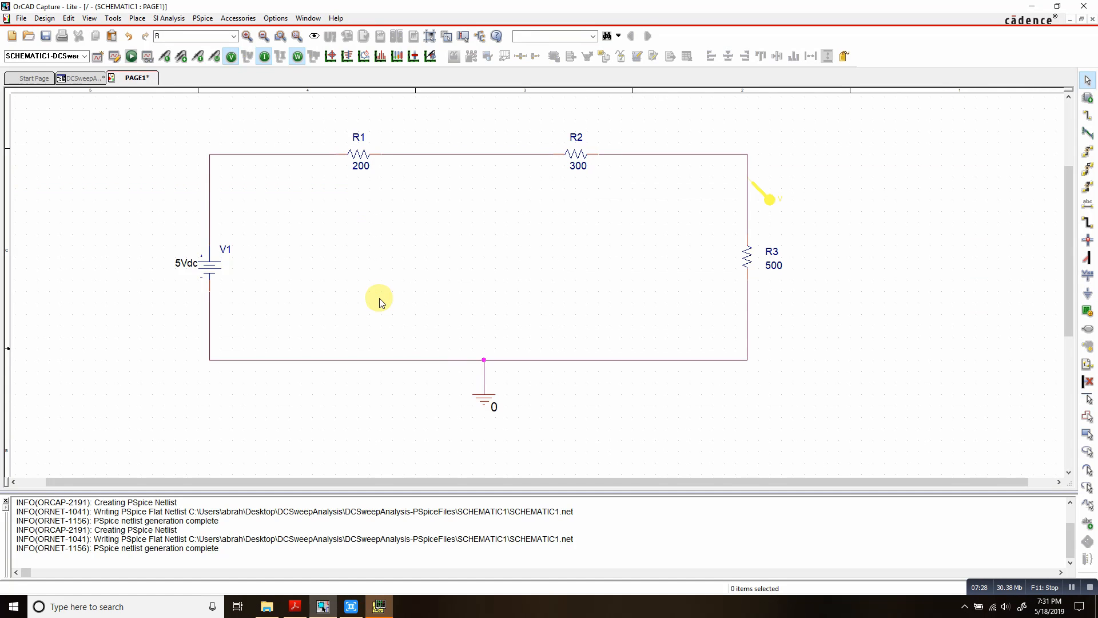
{"action": "left_click", "coordinate": [384, 610]}
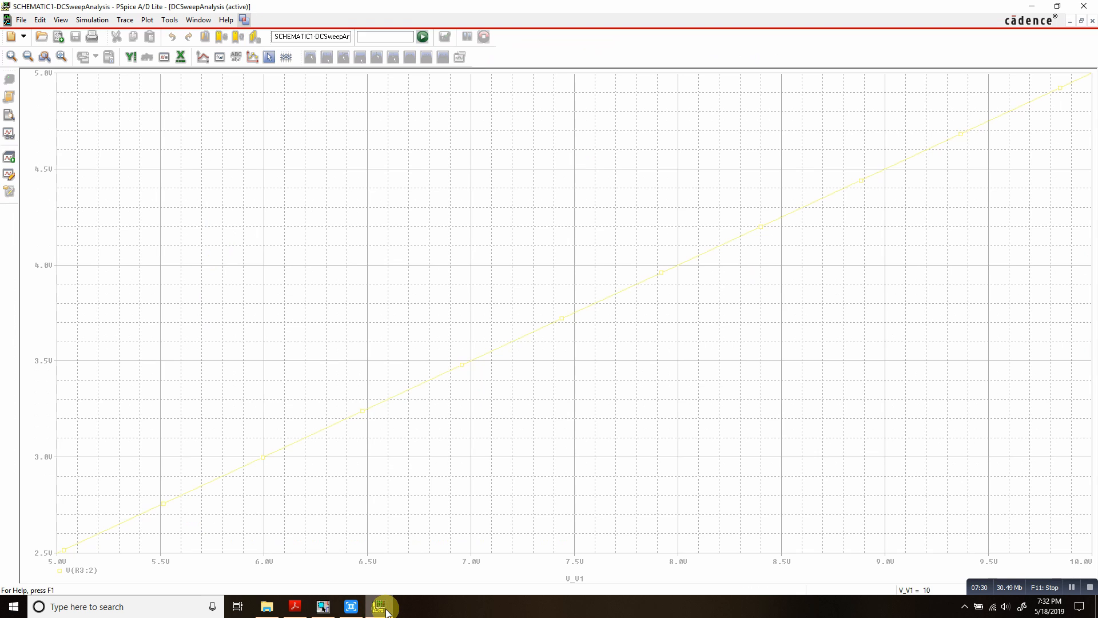
Change the V(R3:2) trace properties to a green color and the fourth-thinnest line width
{"action": "right_click", "coordinate": [417, 386]}
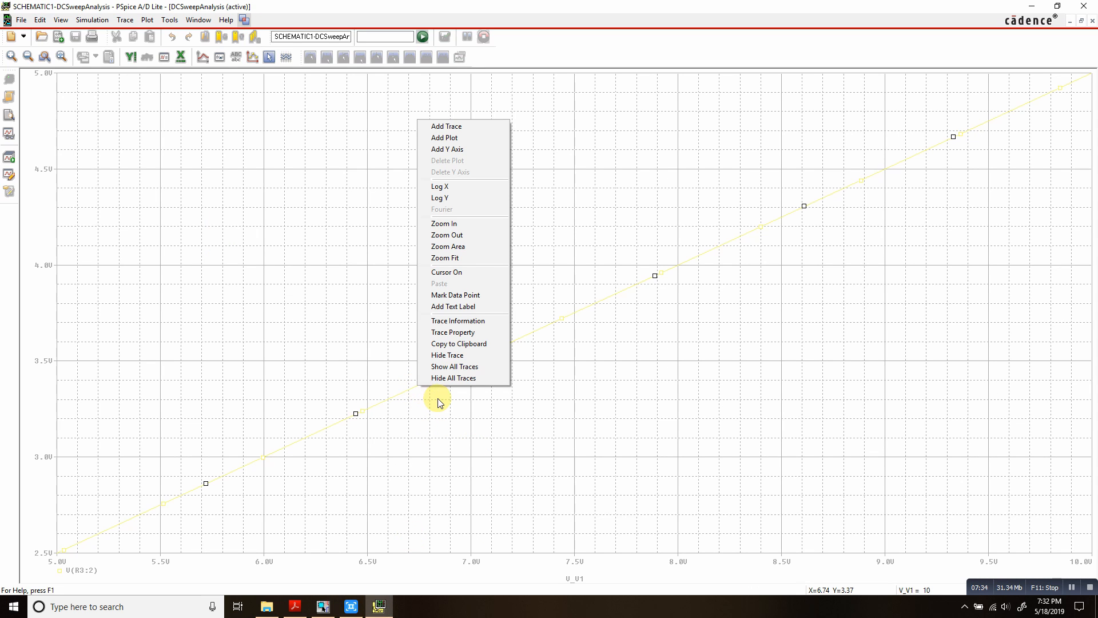
{"action": "left_click", "coordinate": [442, 334]}
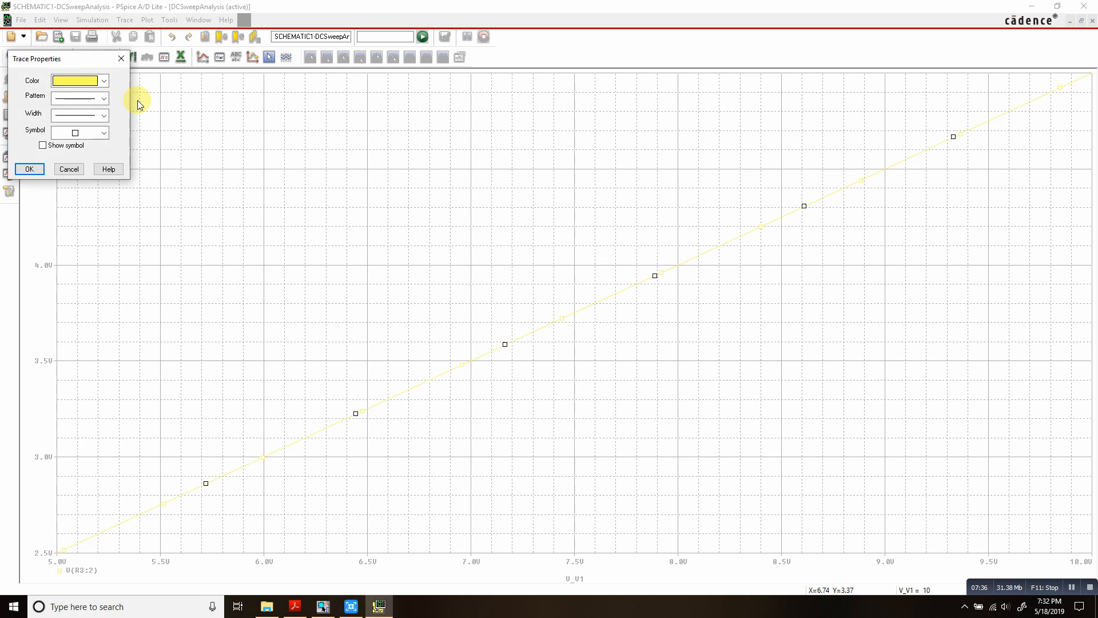
{"action": "left_click", "coordinate": [105, 83]}
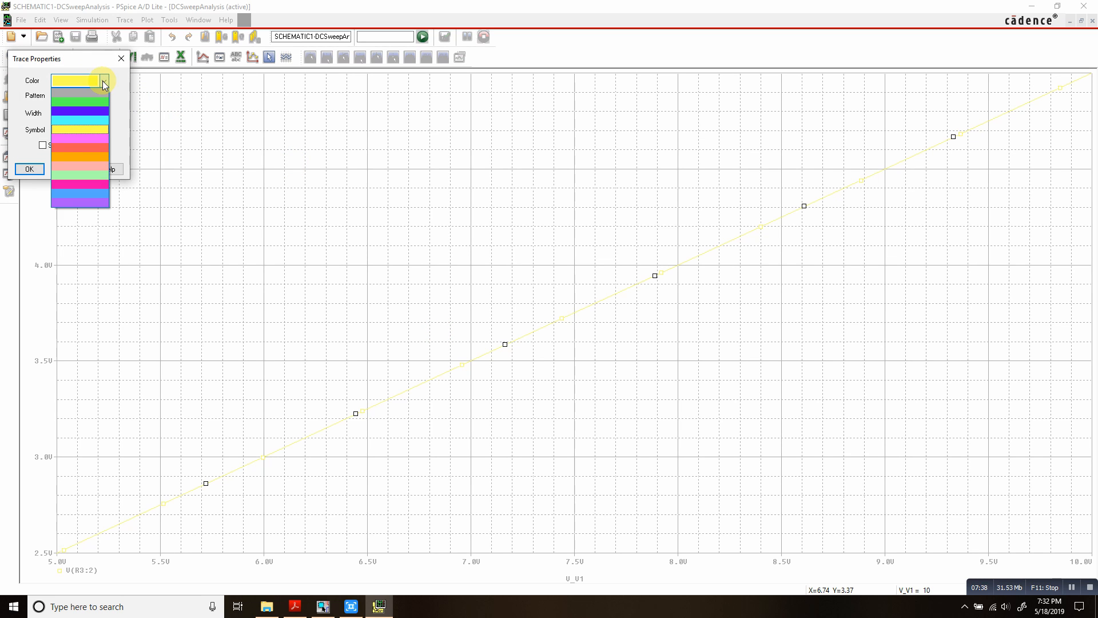
{"action": "left_click", "coordinate": [97, 101]}
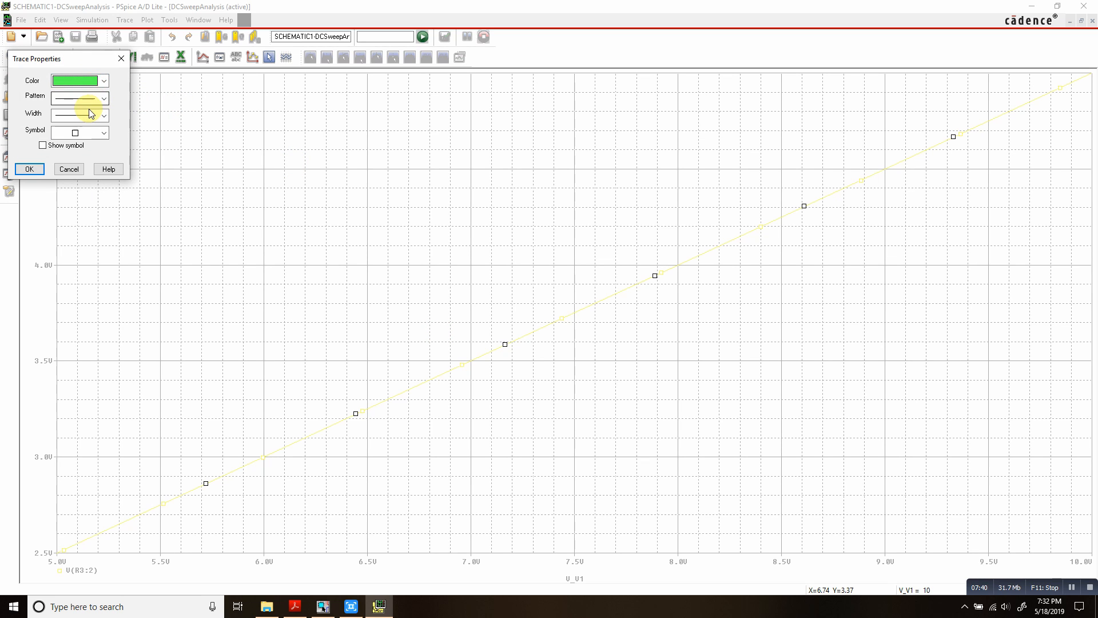
{"action": "left_click", "coordinate": [78, 115]}
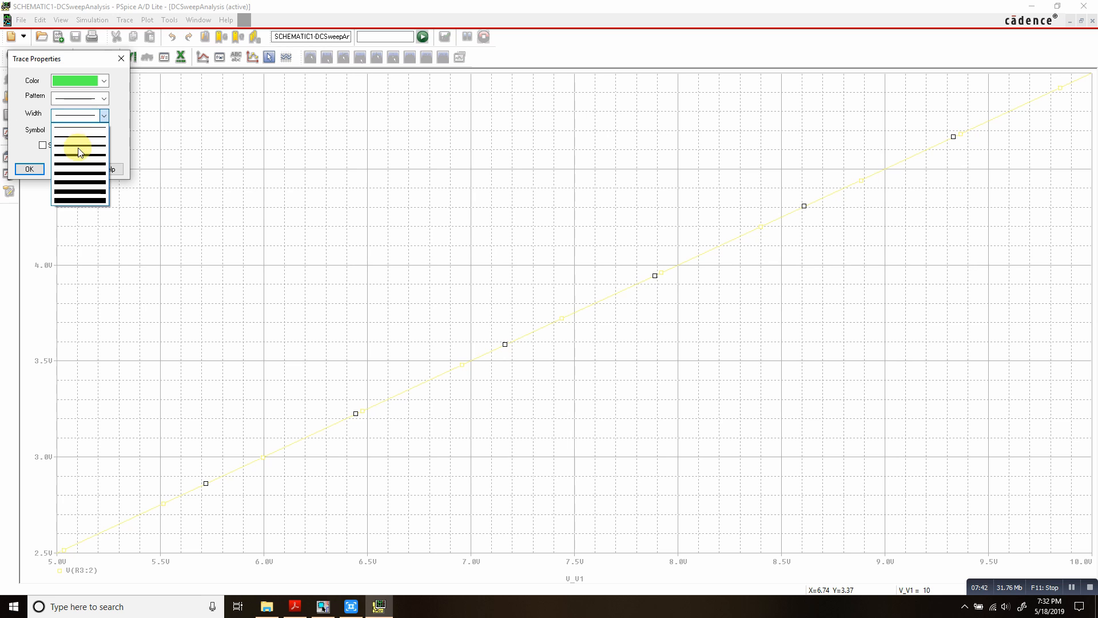
{"action": "left_click", "coordinate": [78, 145]}
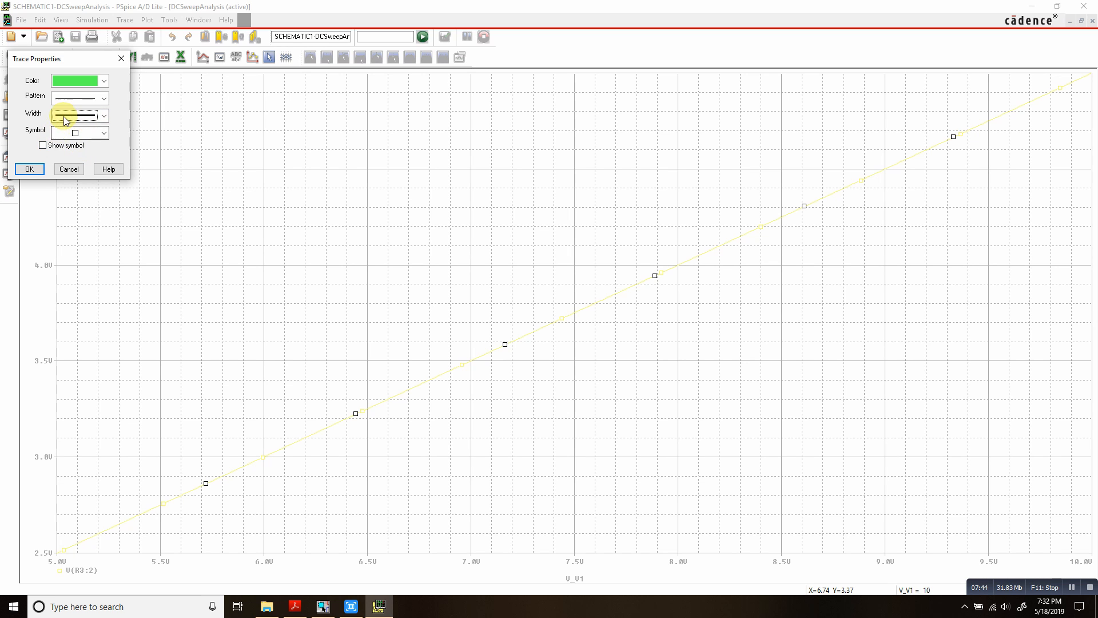
{"action": "left_click", "coordinate": [67, 115]}
{"action": "left_click", "coordinate": [67, 153]}
{"action": "left_click", "coordinate": [29, 169]}
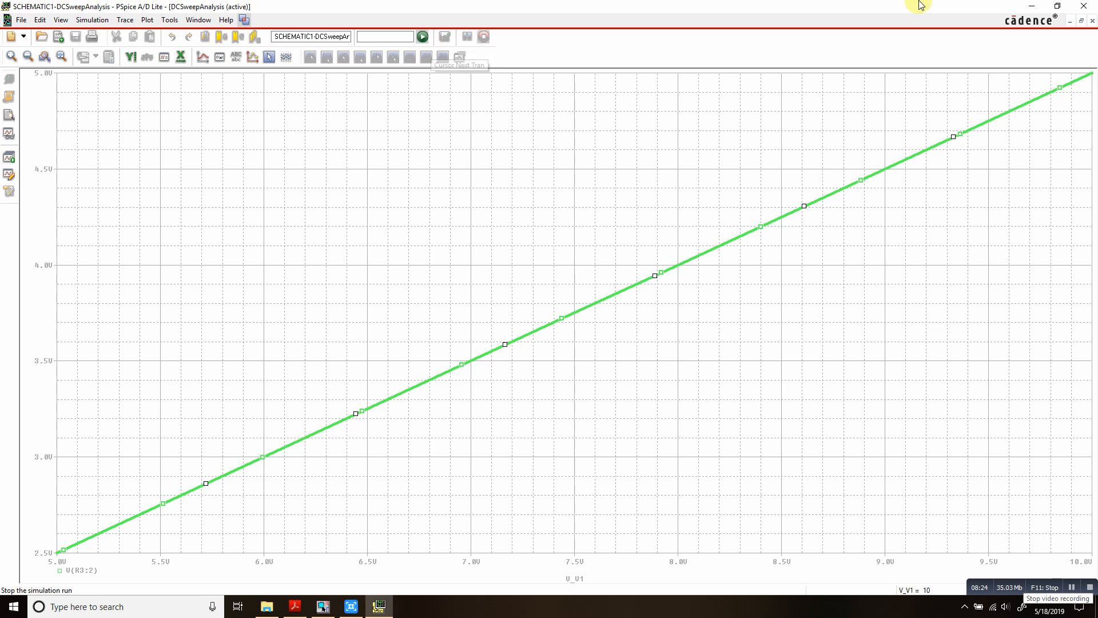
Close the plot window and delete the voltage marker on the wire above R3
{"action": "left_click", "coordinate": [1085, 7]}
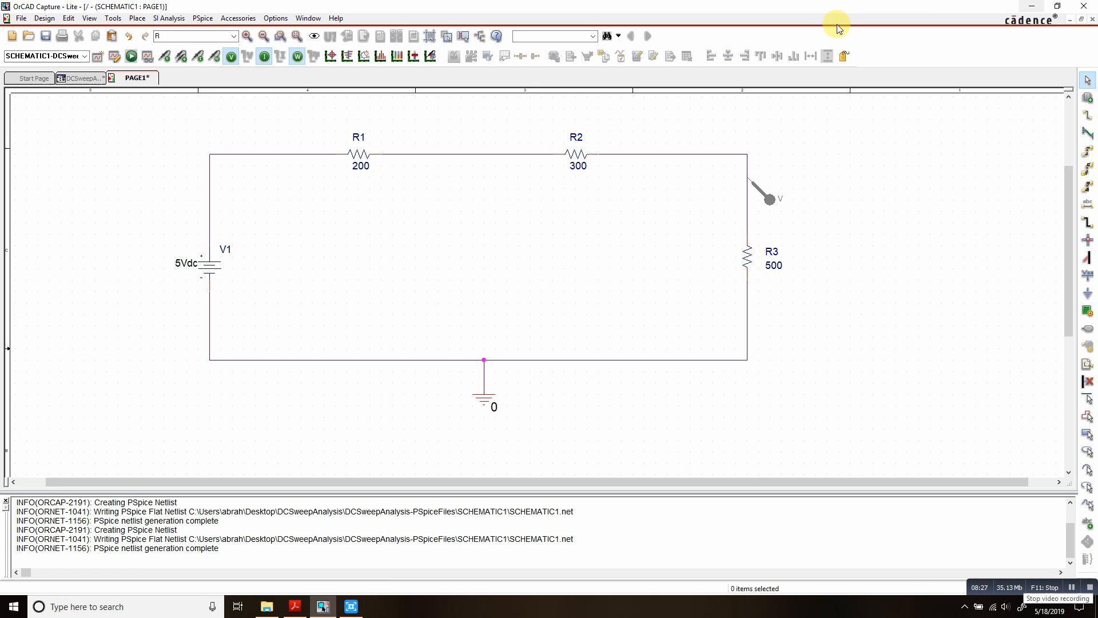
{"action": "left_click", "coordinate": [768, 197]}
{"action": "key", "text": "Delete"}
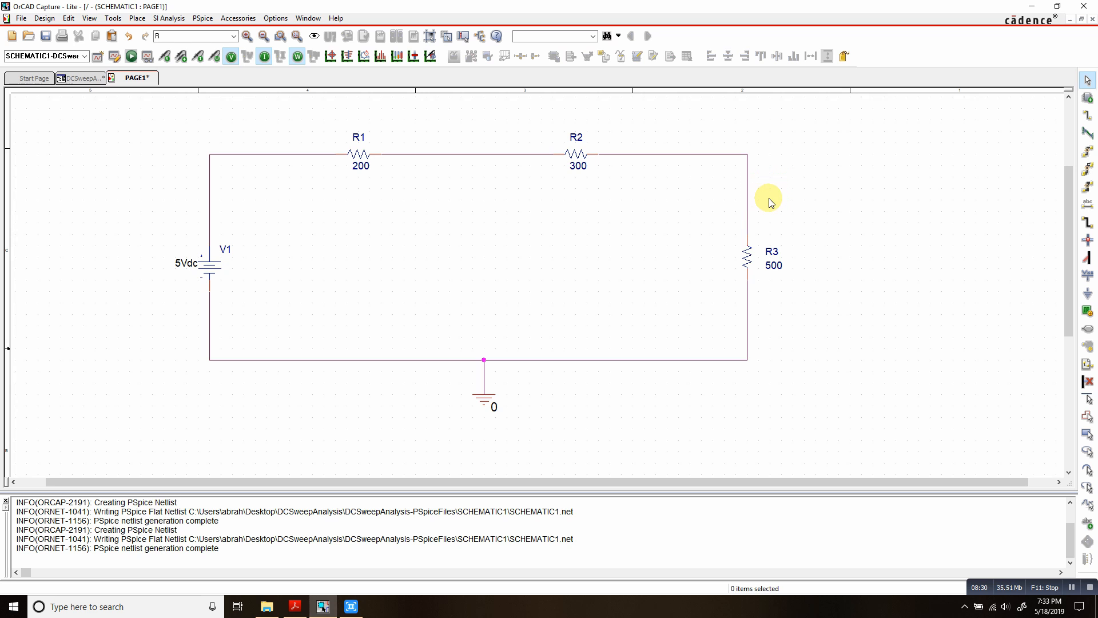
Place differential voltage markers across R2, with V+ on its R1 side and V- on its R3 side
{"action": "left_click", "coordinate": [181, 57]}
{"action": "left_click", "coordinate": [520, 154]}
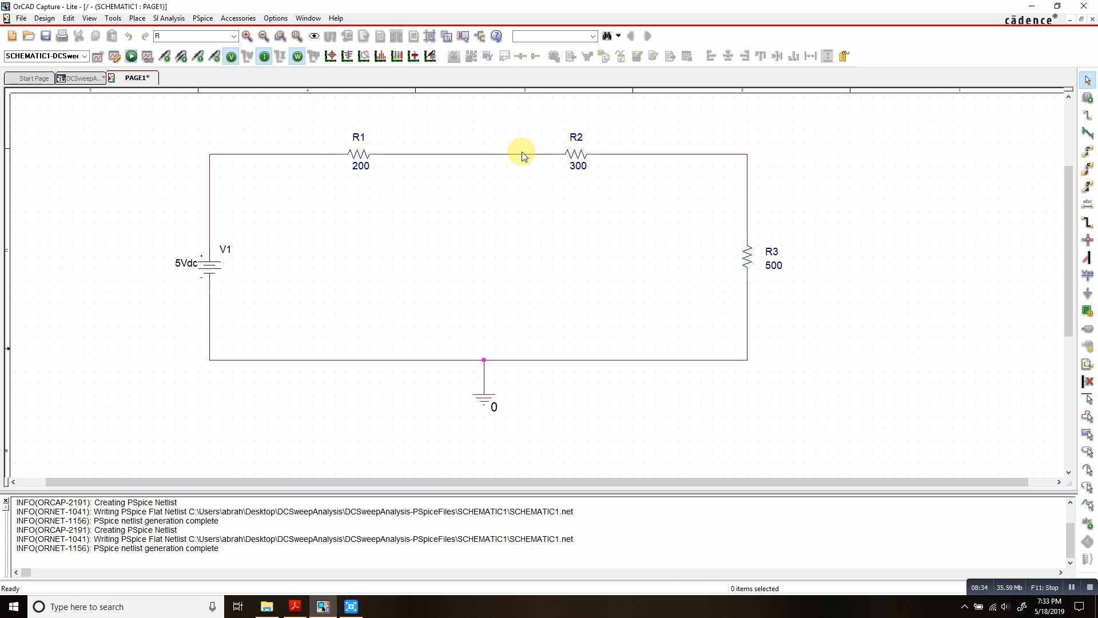
{"action": "key", "text": "Escape"}
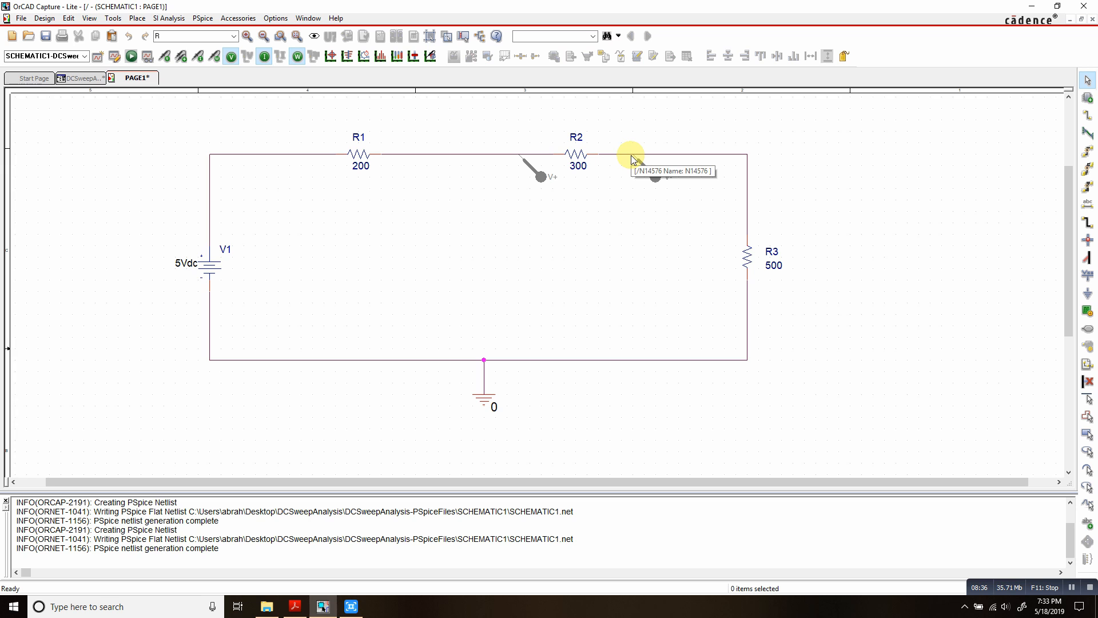
{"action": "left_click", "coordinate": [180, 57]}
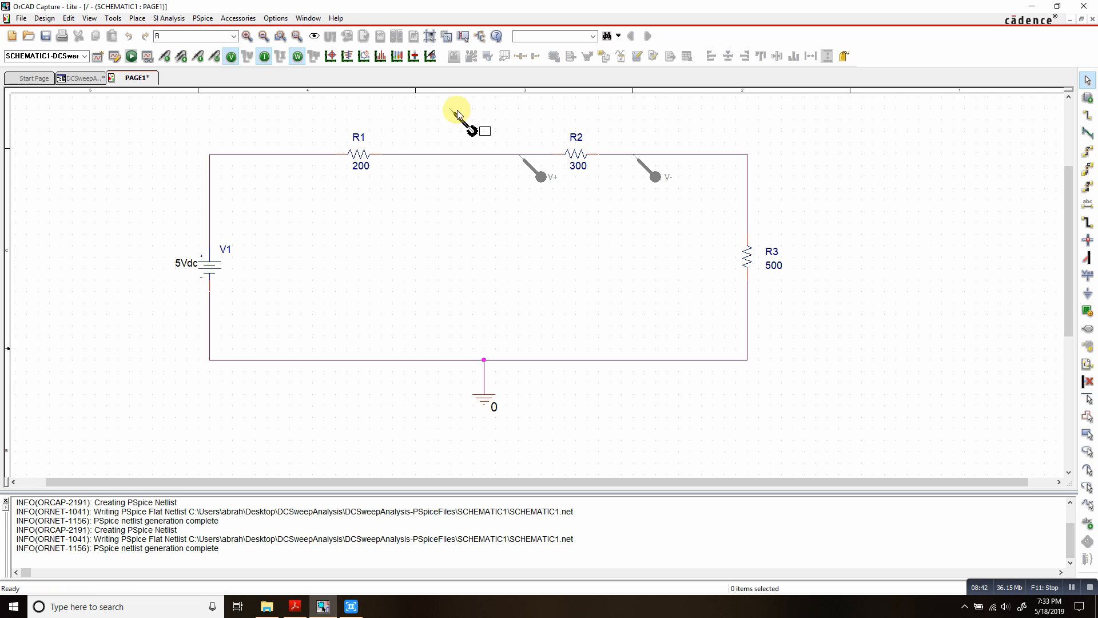
{"action": "left_click", "coordinate": [524, 163]}
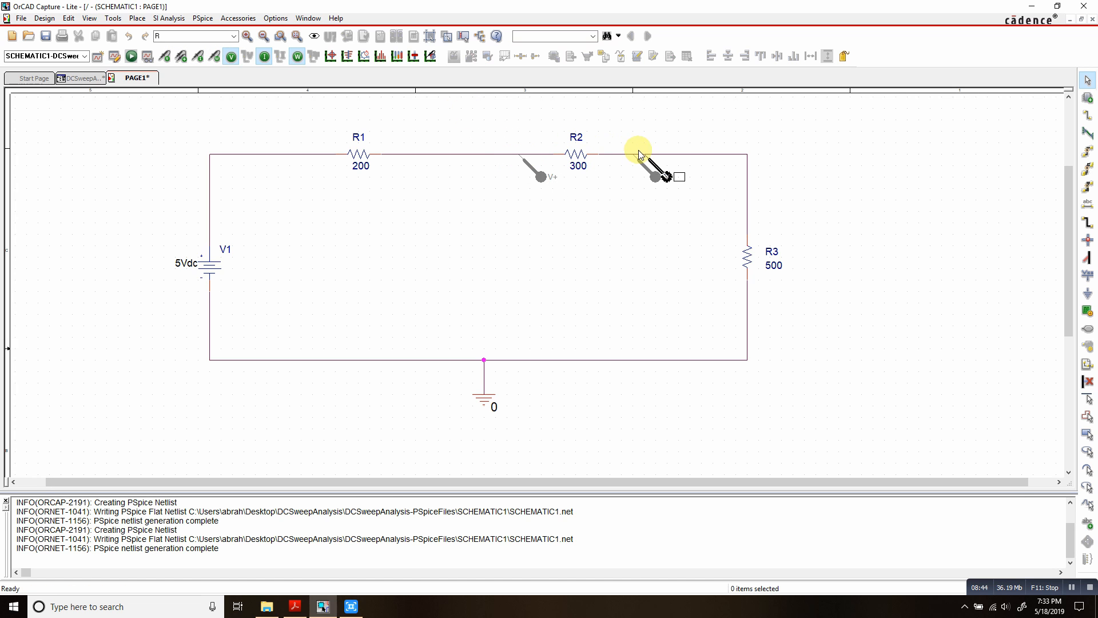
{"action": "left_click", "coordinate": [643, 165]}
{"action": "key", "text": "Escape"}
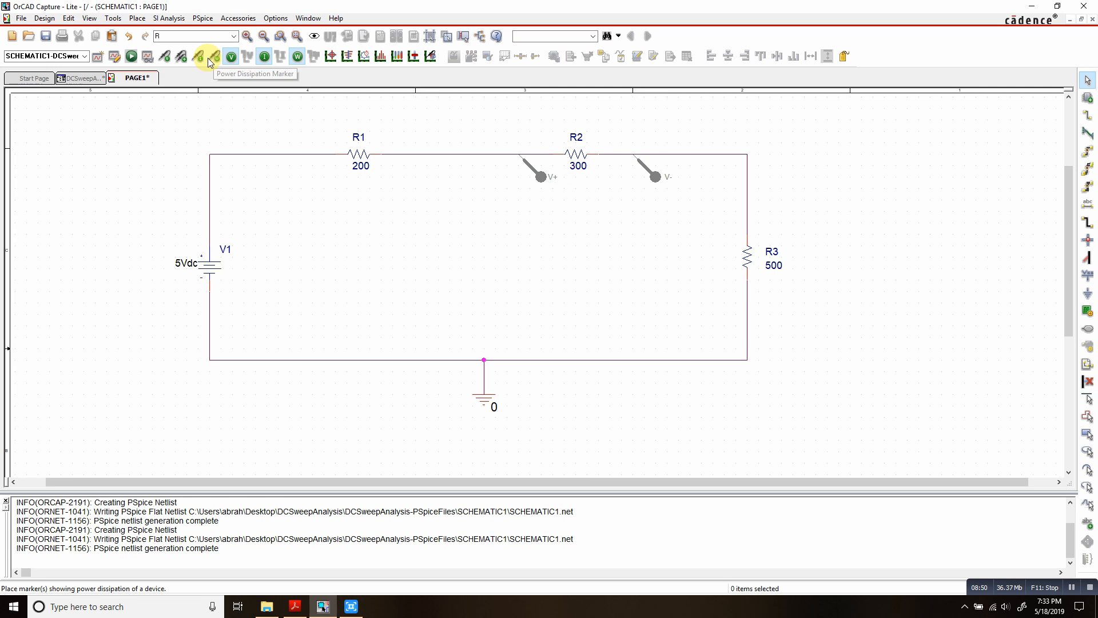
Run the simulation with the differential markers and switch to the PSpice A/D Lite window showing the voltage across R2
{"action": "left_click", "coordinate": [132, 58]}
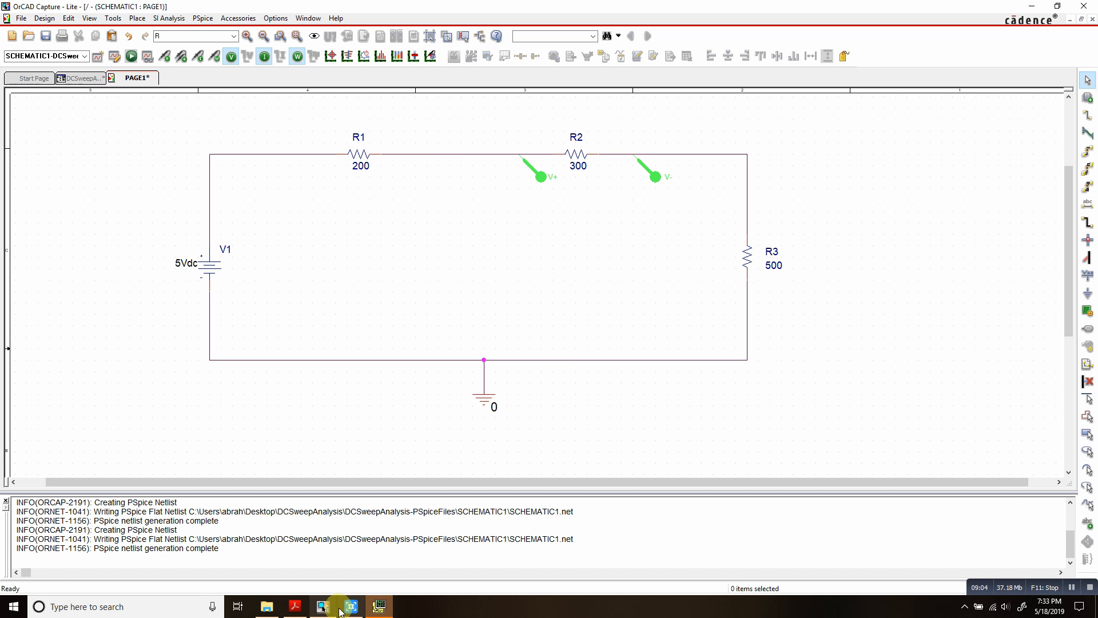
{"action": "left_click", "coordinate": [380, 607]}
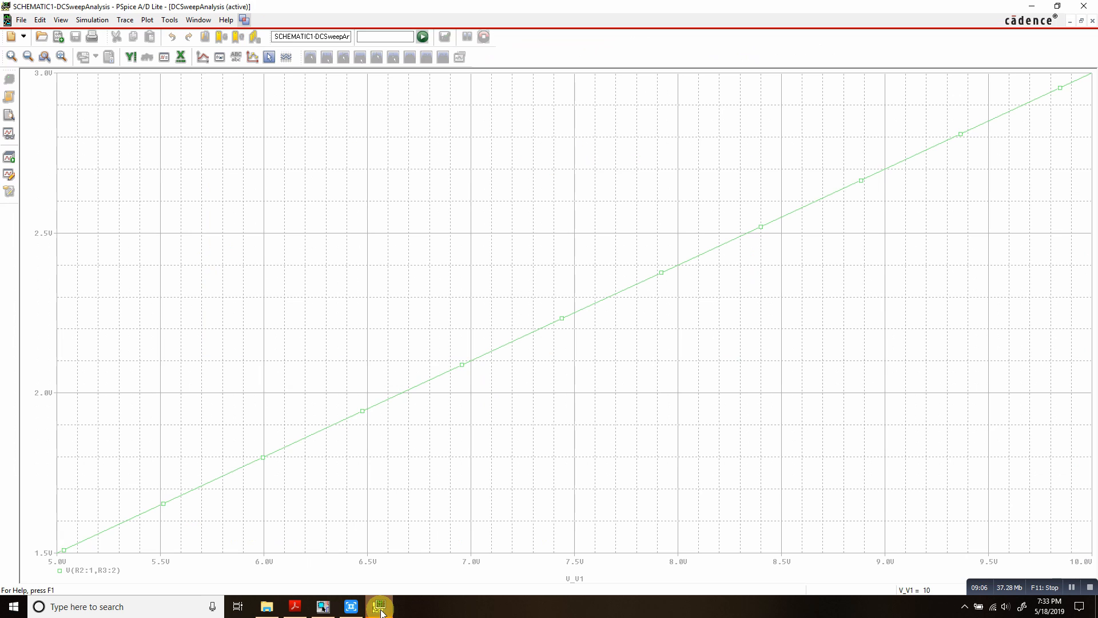
Set the line width of the R2 differential voltage trace V(R2:1,R3:2) to the fourth-thinnest option
{"action": "right_click", "coordinate": [513, 341]}
{"action": "left_click", "coordinate": [536, 287]}
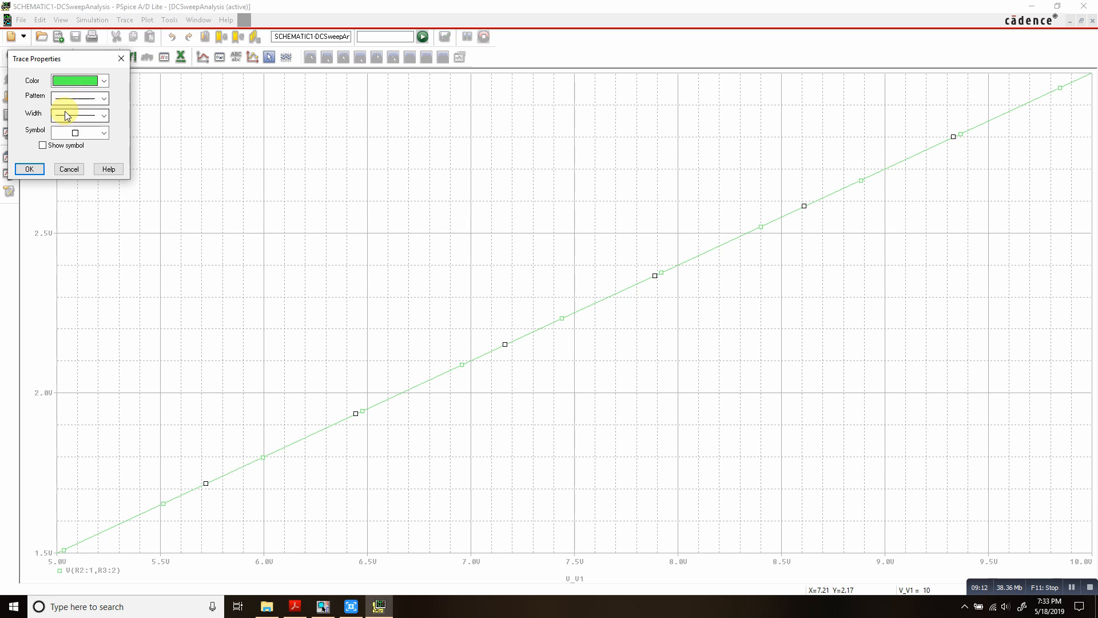
{"action": "left_click", "coordinate": [64, 112]}
{"action": "left_click", "coordinate": [63, 153]}
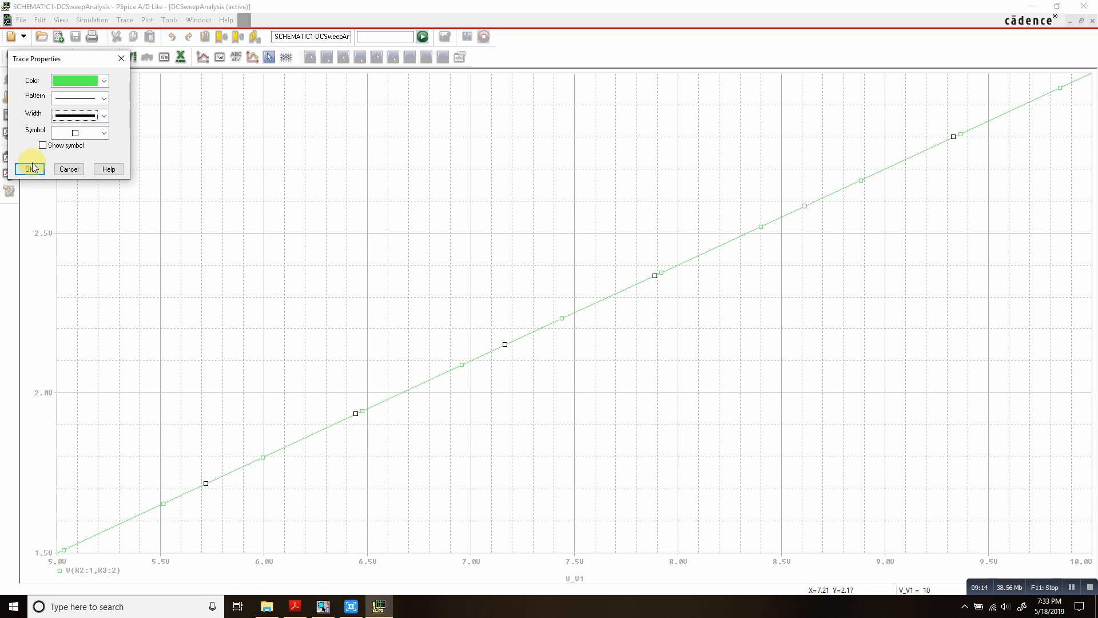
{"action": "left_click", "coordinate": [29, 169]}
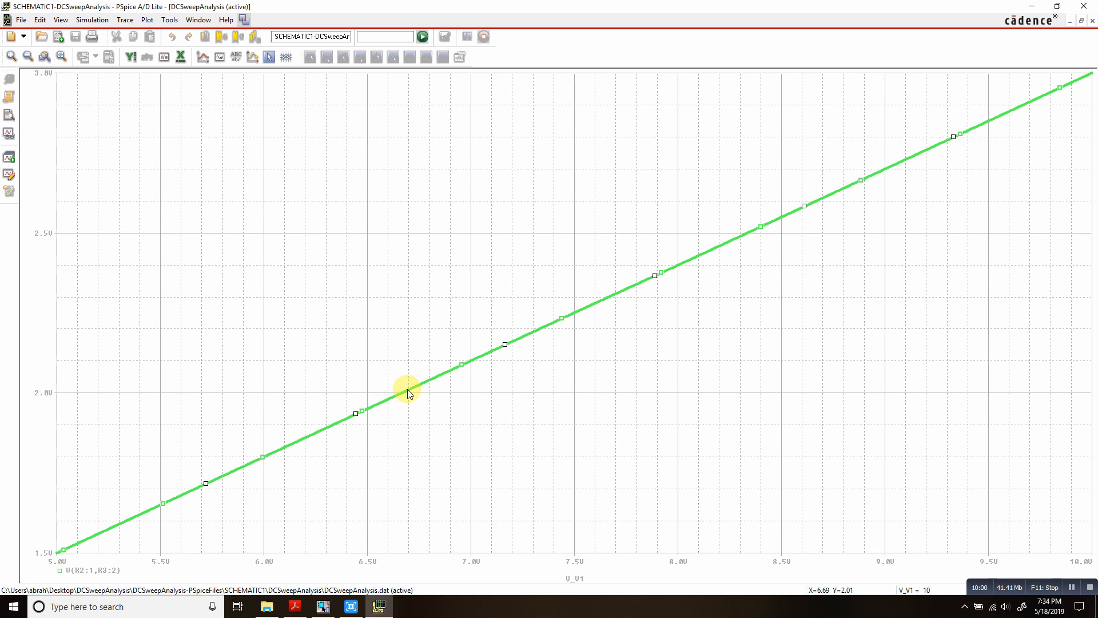
Close the plot window and delete both differential voltage markers around R2 from the schematic
{"action": "left_click", "coordinate": [1094, 4]}
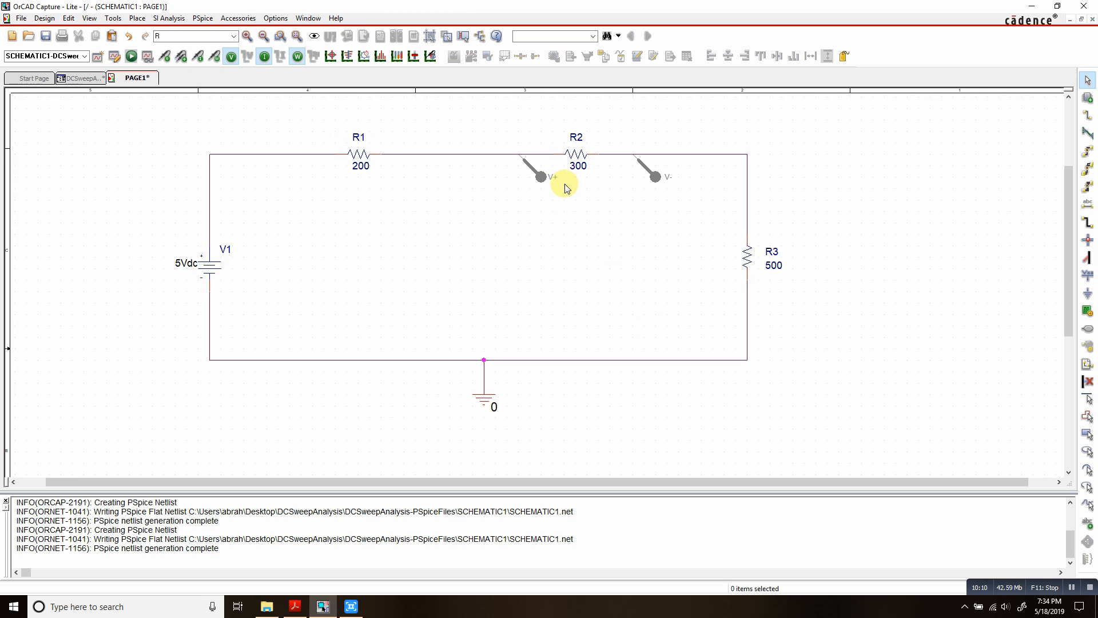
{"action": "left_click", "coordinate": [536, 174]}
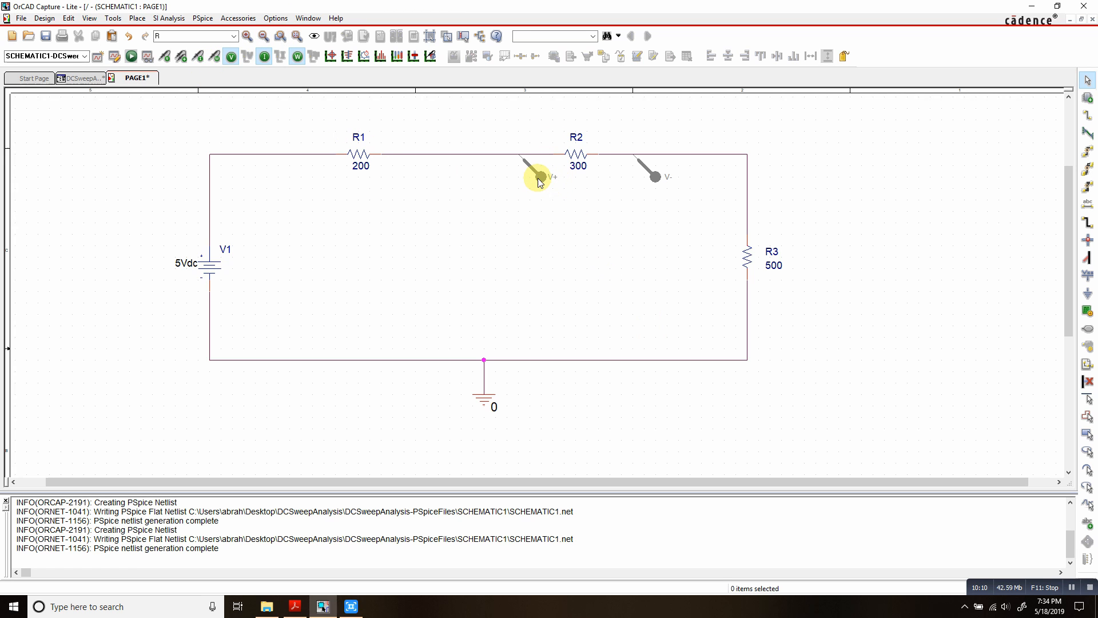
{"action": "left_click", "coordinate": [656, 176]}
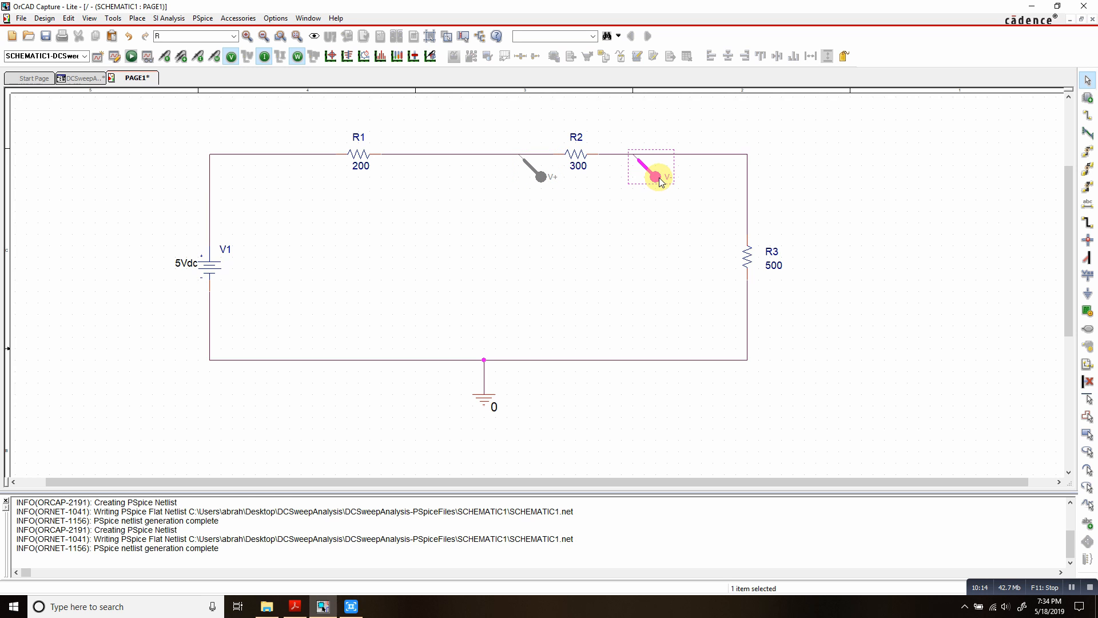
{"action": "left_click", "coordinate": [647, 174]}
{"action": "left_click", "coordinate": [655, 176]}
{"action": "key", "text": "Delete"}
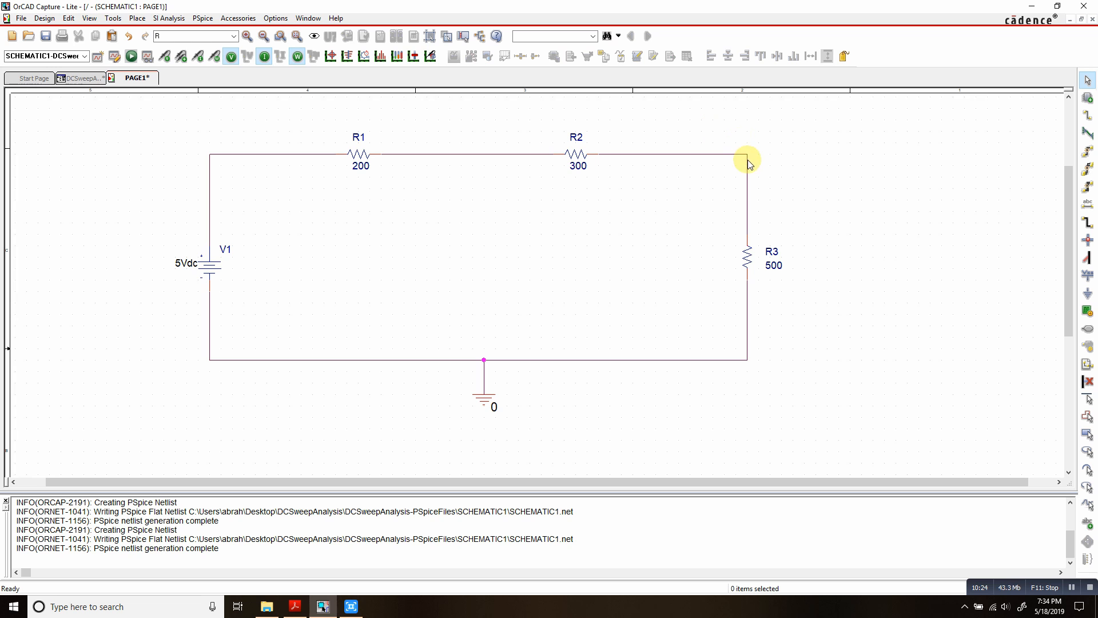
Place power dissipation markers on R1, R2 and R3, and run the simulation to view their power curves in PSpice A/D Lite
{"action": "left_click", "coordinate": [198, 61]}
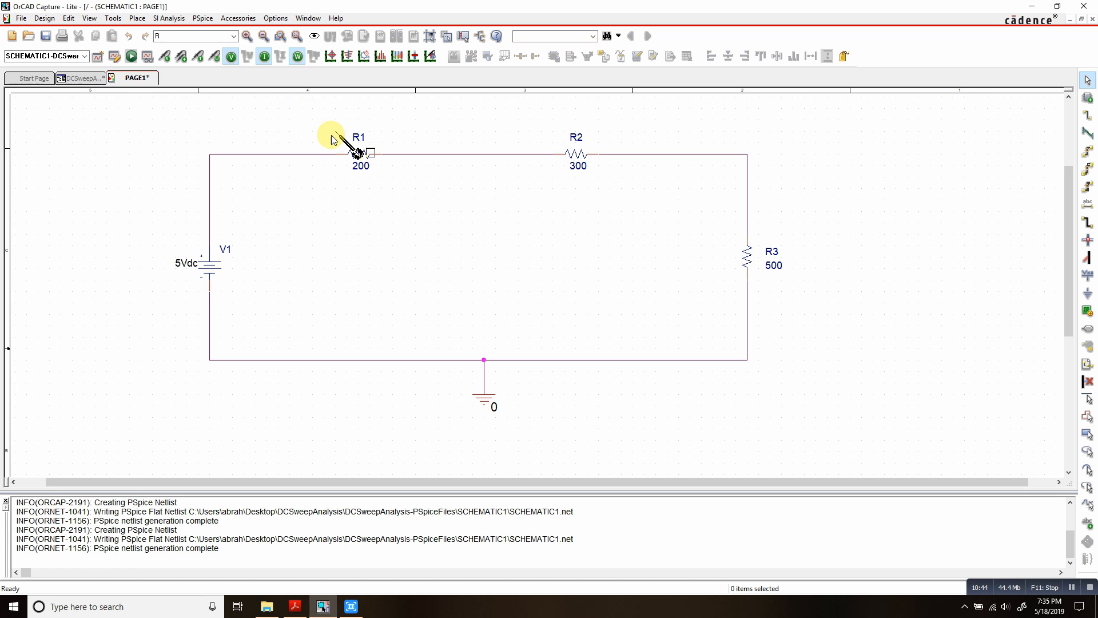
{"action": "left_click", "coordinate": [359, 158]}
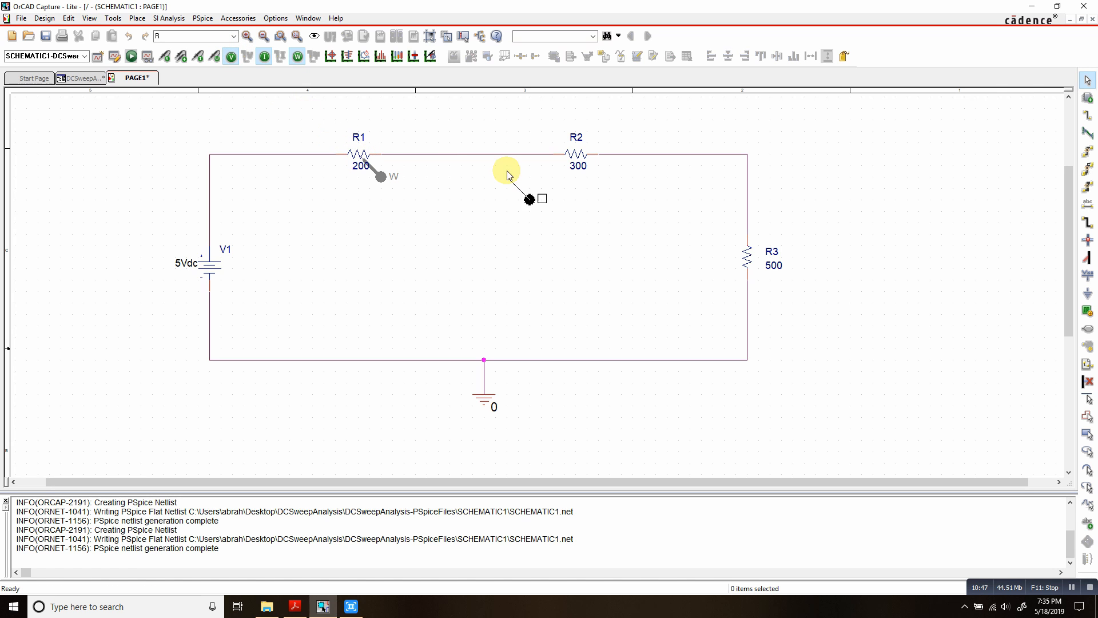
{"action": "left_click", "coordinate": [575, 156]}
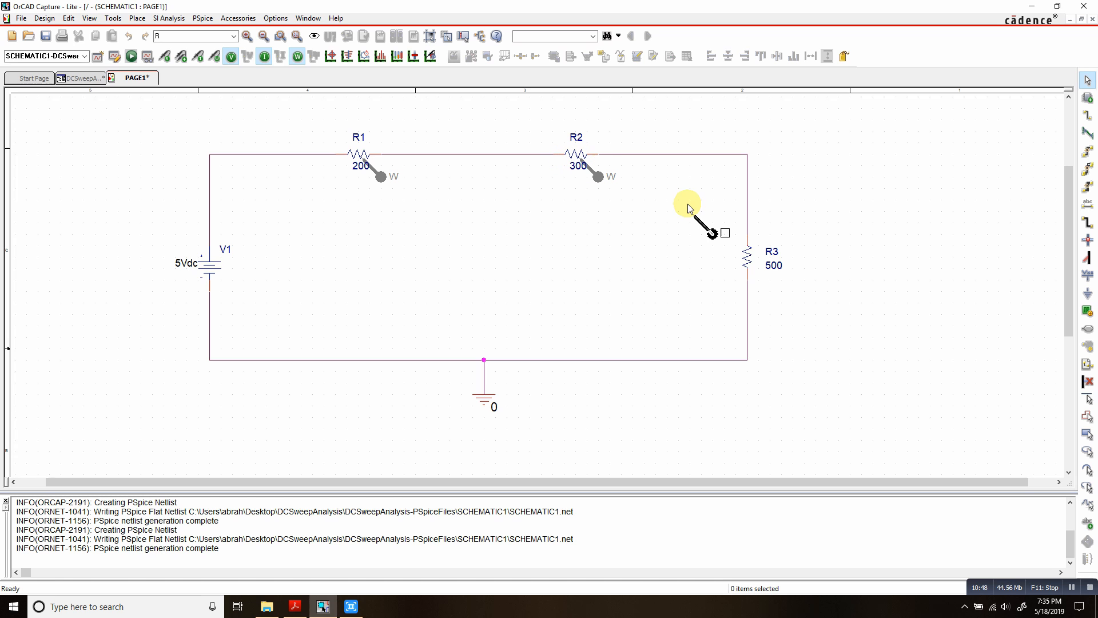
{"action": "left_click", "coordinate": [750, 262]}
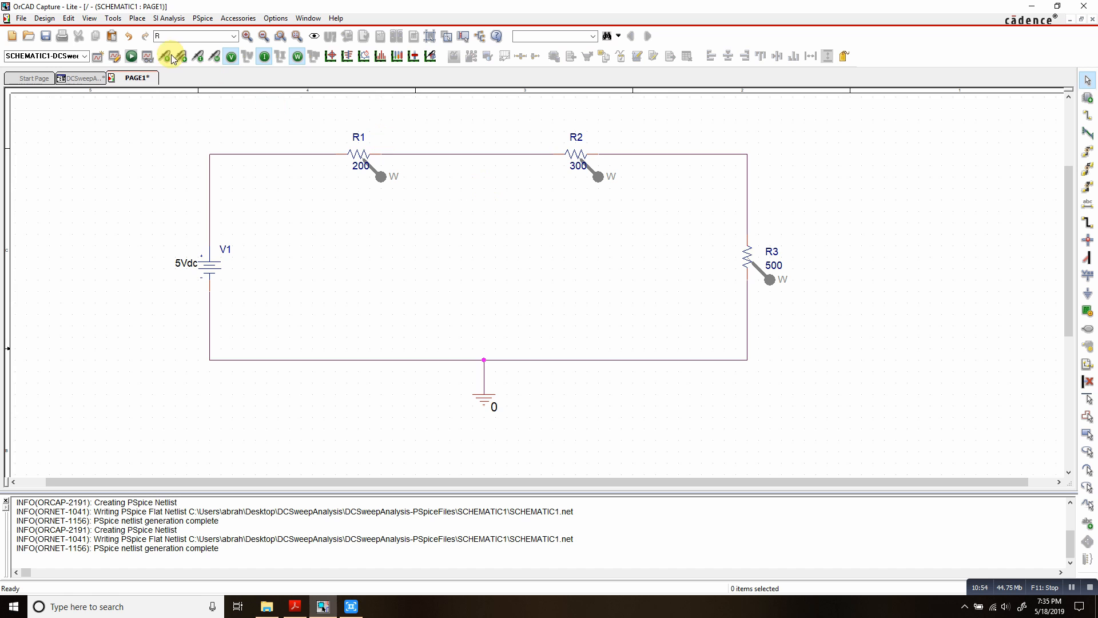
{"action": "left_click", "coordinate": [131, 56]}
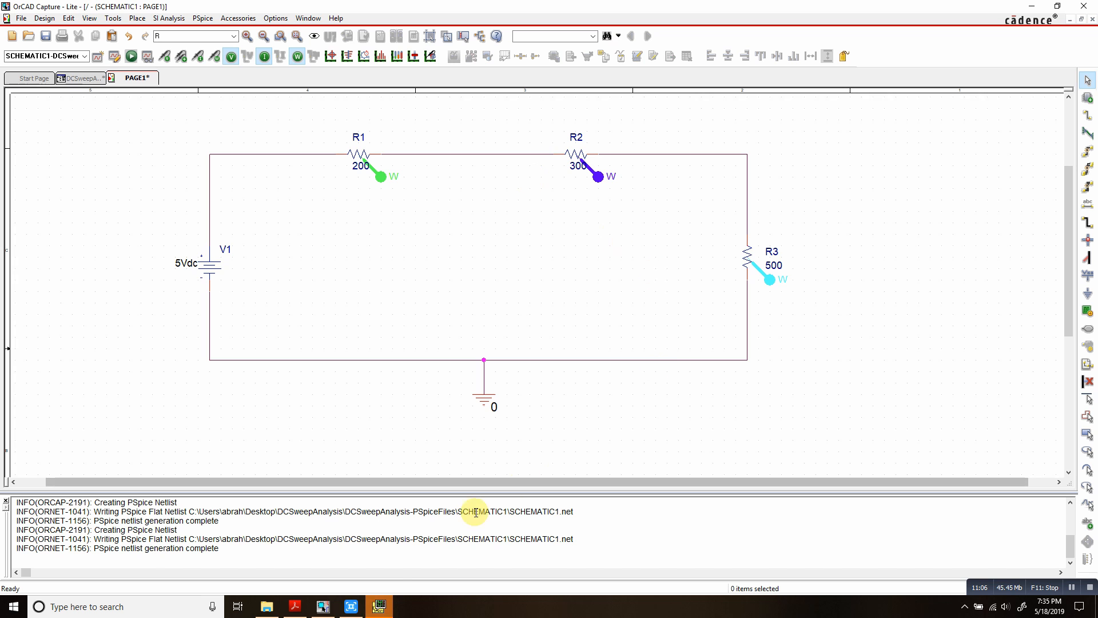
{"action": "left_click", "coordinate": [379, 605]}
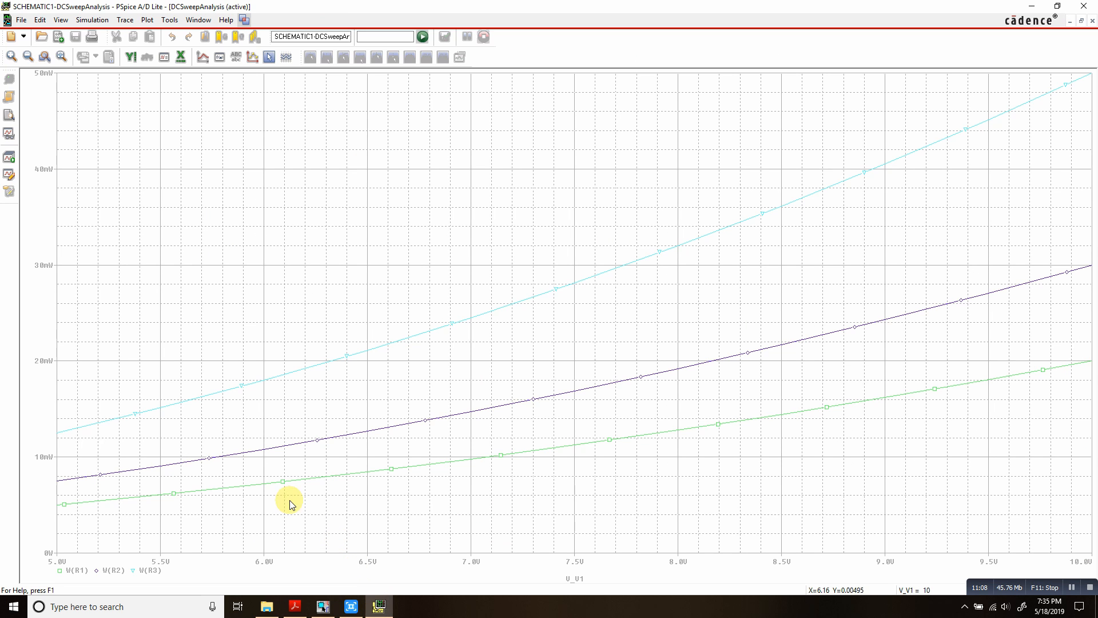
Set the line width of the cyan W(R3) trace to the fourth-thinnest option
{"action": "right_click", "coordinate": [407, 339]}
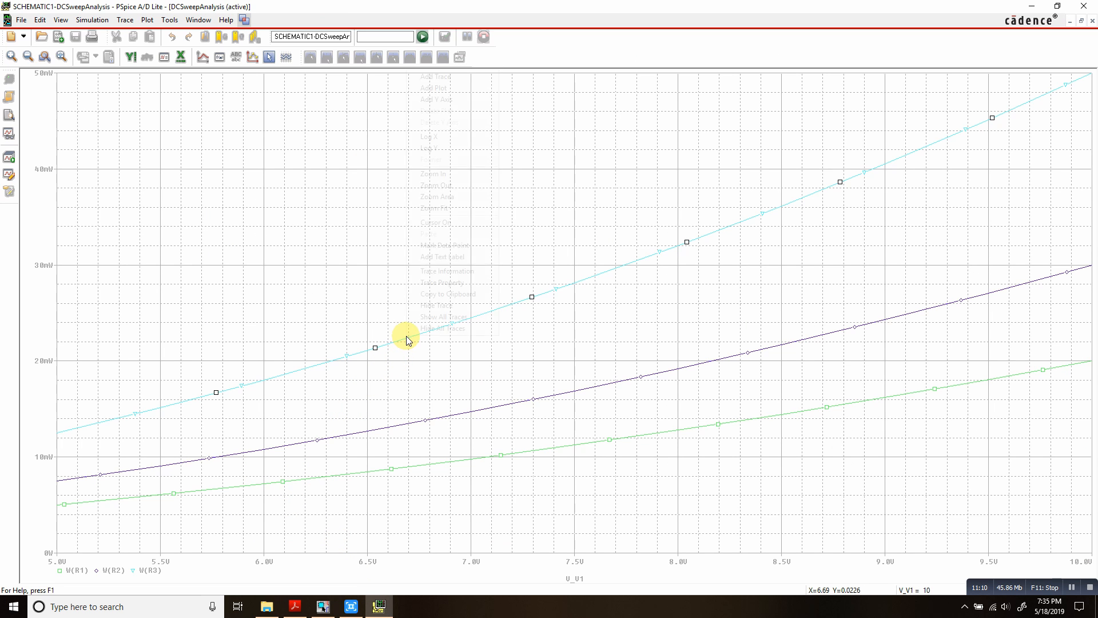
{"action": "left_click", "coordinate": [433, 282]}
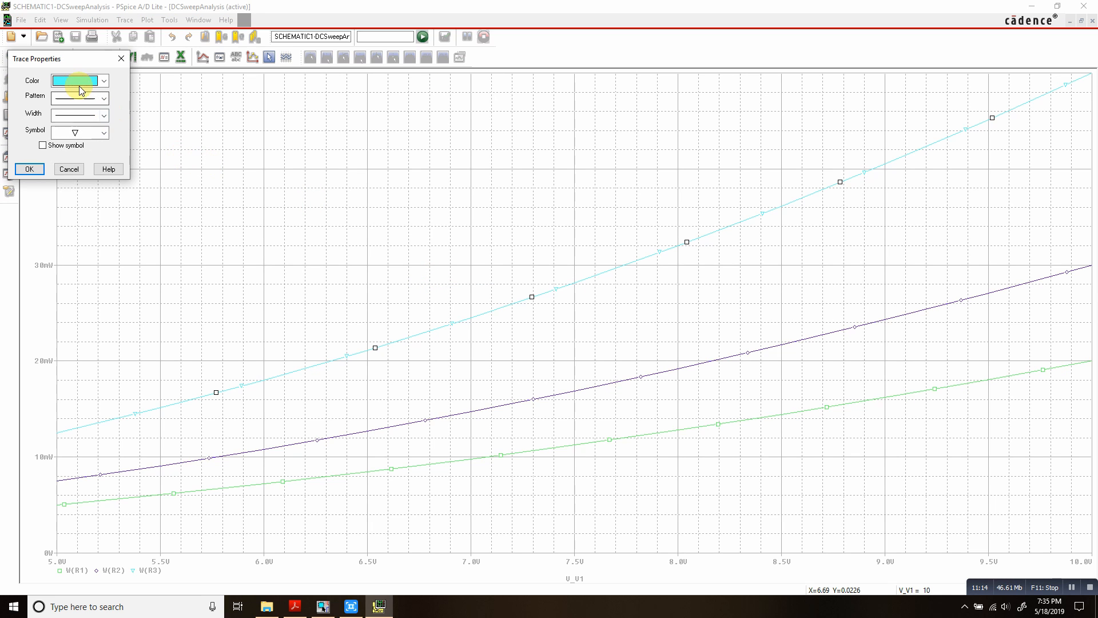
{"action": "left_click", "coordinate": [67, 116]}
{"action": "left_click", "coordinate": [66, 154]}
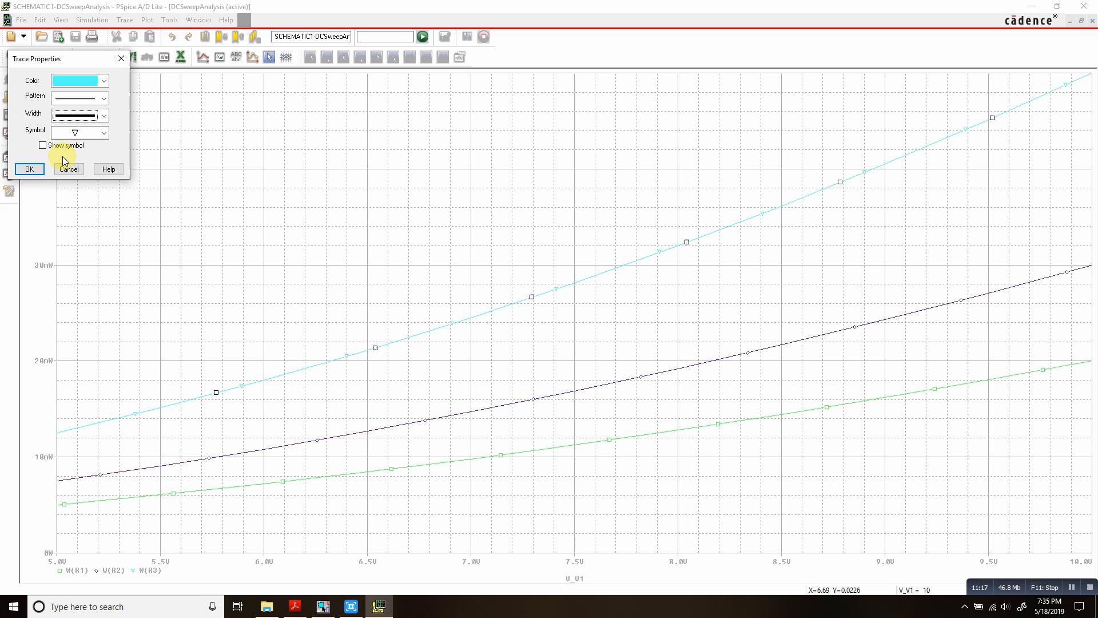
{"action": "left_click", "coordinate": [29, 169]}
Set the line width of the purple W(R2) trace to the fourth-thinnest option
{"action": "right_click", "coordinate": [476, 409]}
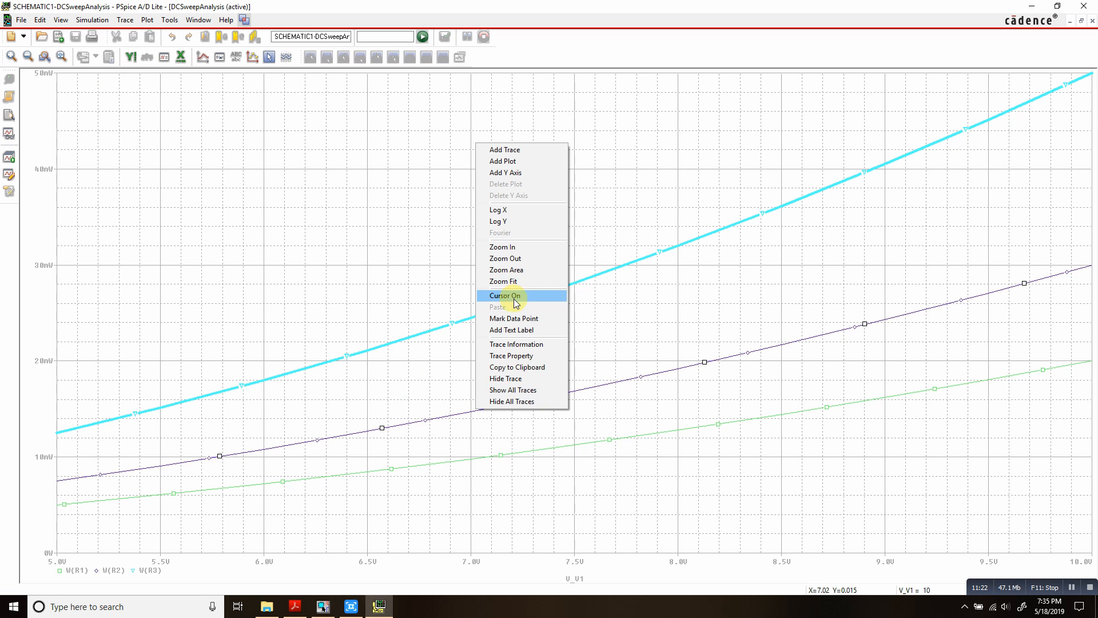
{"action": "left_click", "coordinate": [512, 356]}
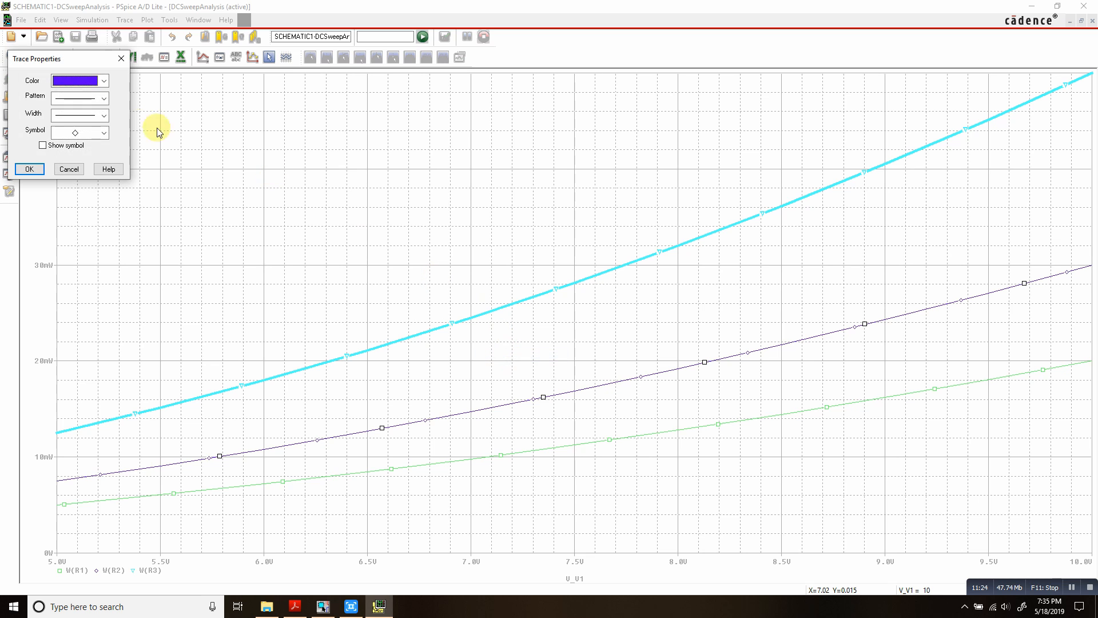
{"action": "left_click", "coordinate": [81, 115]}
{"action": "left_click", "coordinate": [77, 154]}
{"action": "left_click", "coordinate": [29, 169]}
Thicken the green W(R1) trace's line to match the other two power traces
{"action": "right_click", "coordinate": [515, 453]}
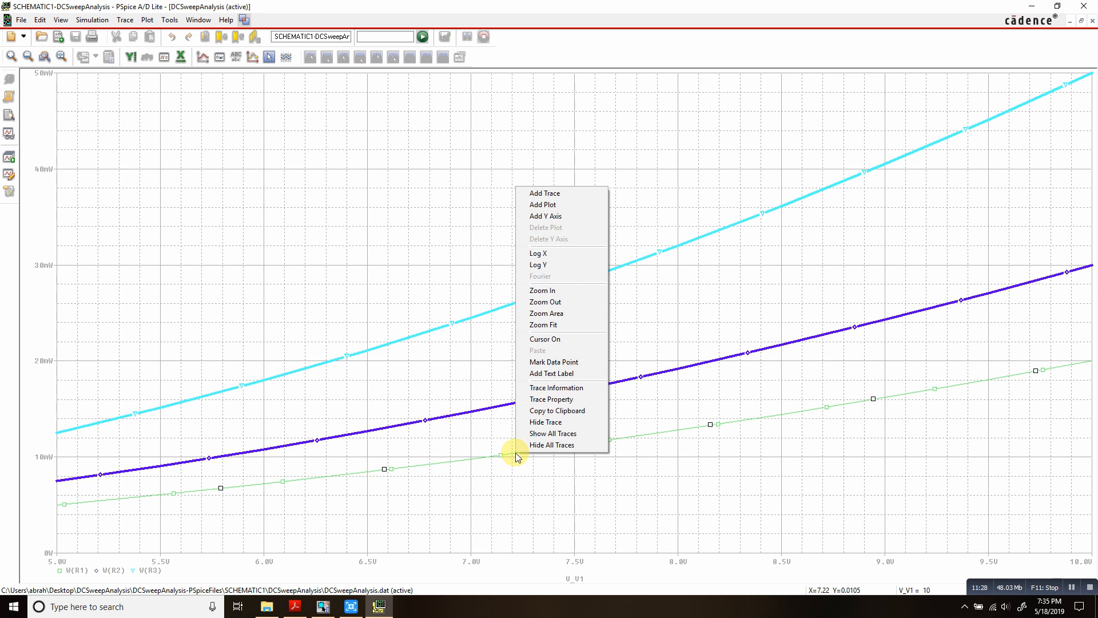
{"action": "left_click", "coordinate": [551, 399]}
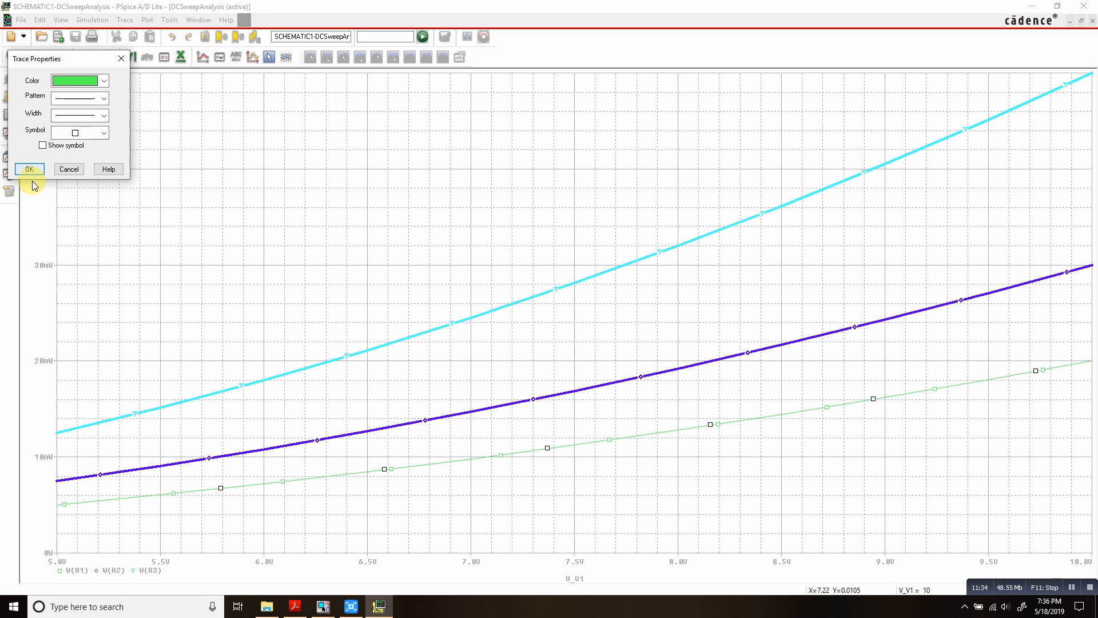
{"action": "left_click", "coordinate": [74, 115]}
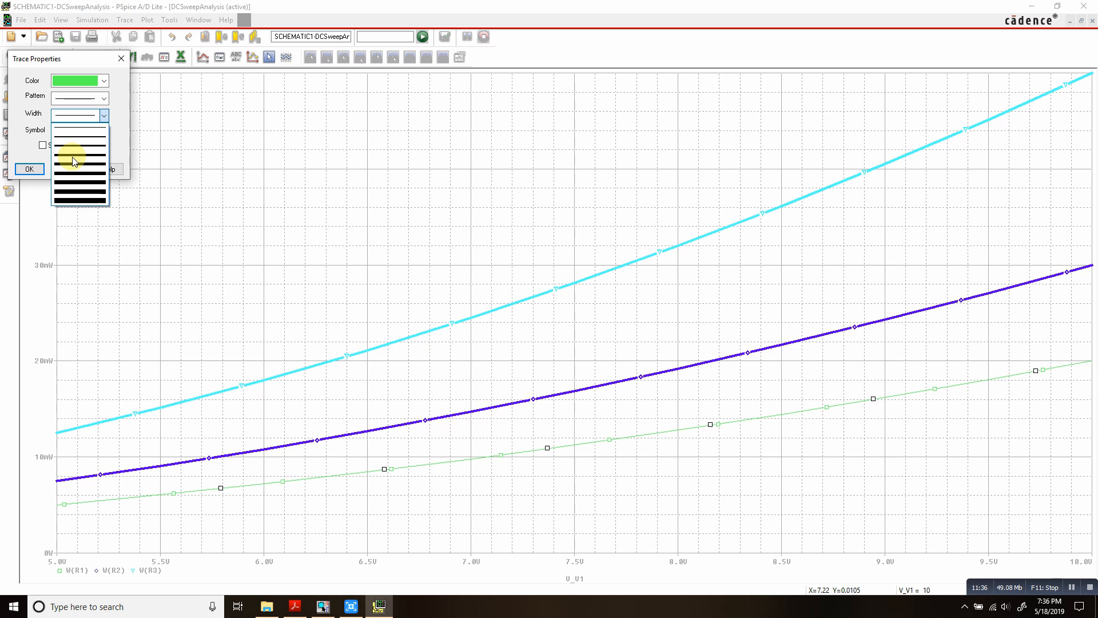
{"action": "left_click", "coordinate": [75, 161]}
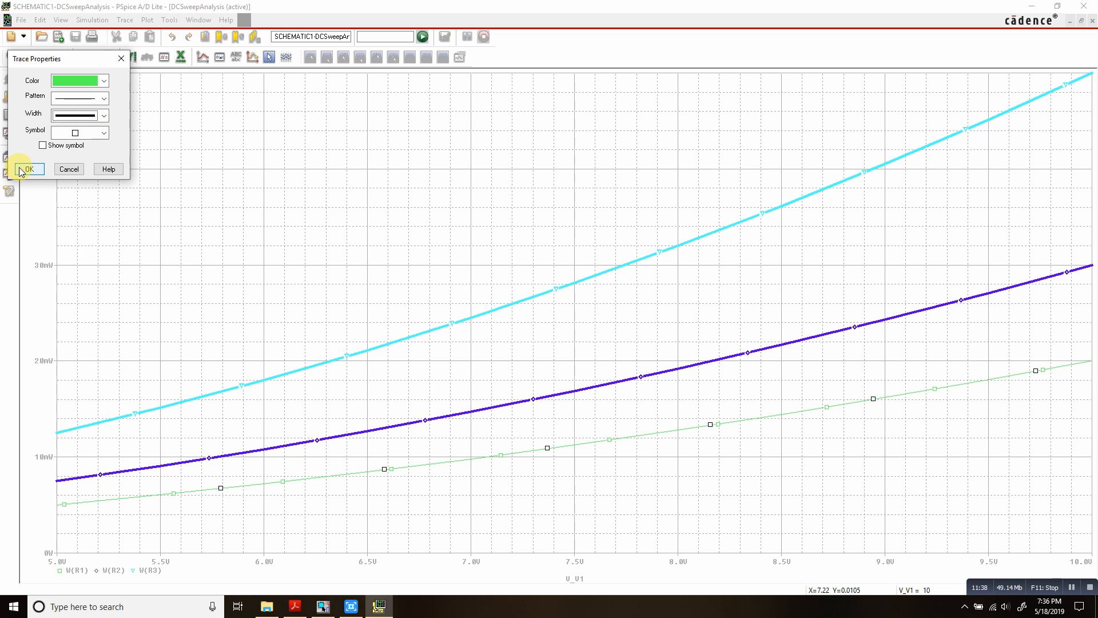
{"action": "left_click", "coordinate": [27, 169]}
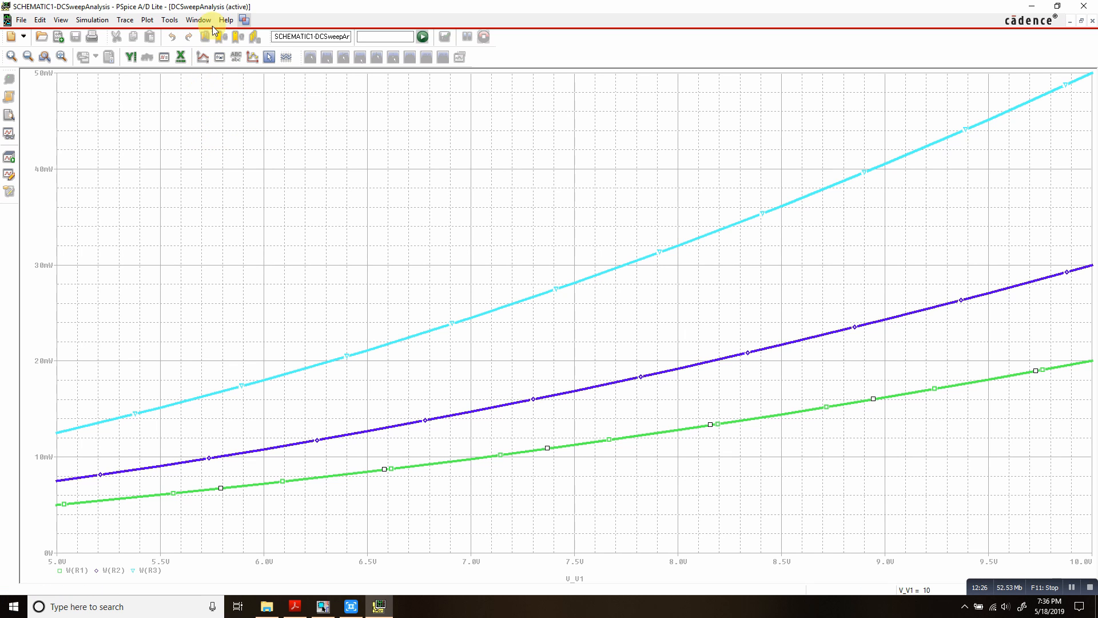
Open the Probe Settings and review the general, large data file, cursor and color options
{"action": "left_click", "coordinate": [171, 23]}
{"action": "left_click", "coordinate": [171, 21]}
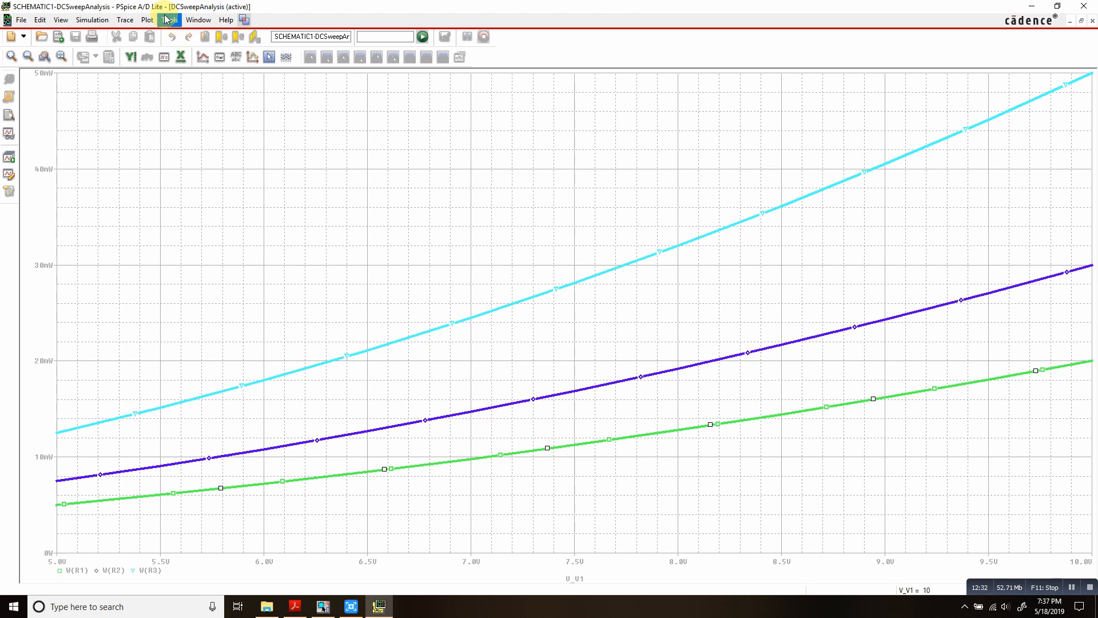
{"action": "left_click", "coordinate": [170, 22]}
{"action": "left_click", "coordinate": [167, 45]}
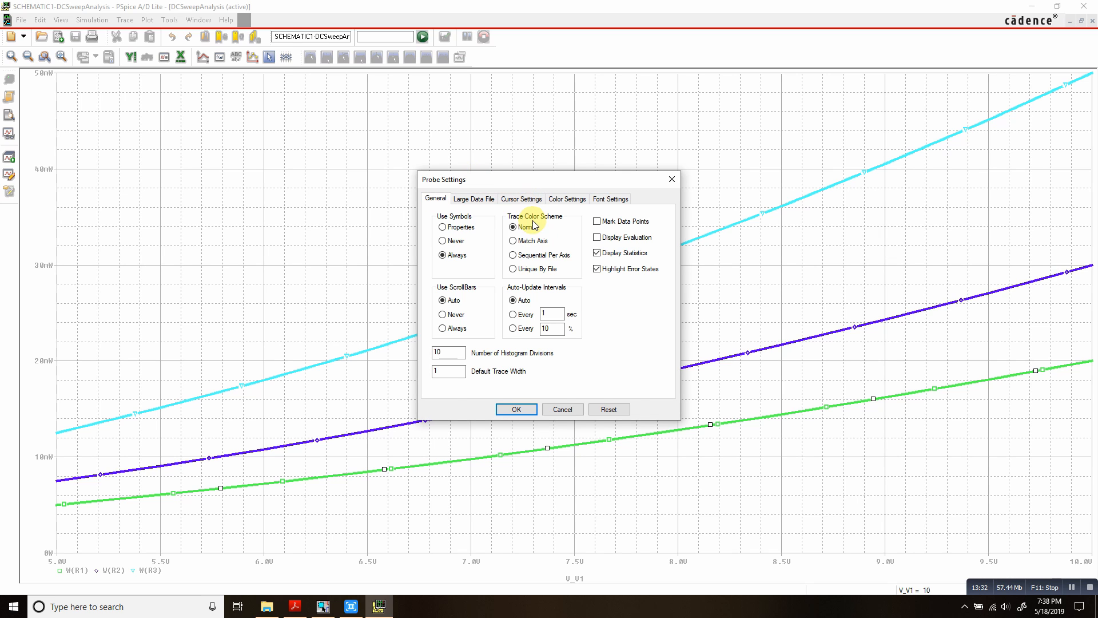
{"action": "left_click", "coordinate": [478, 198]}
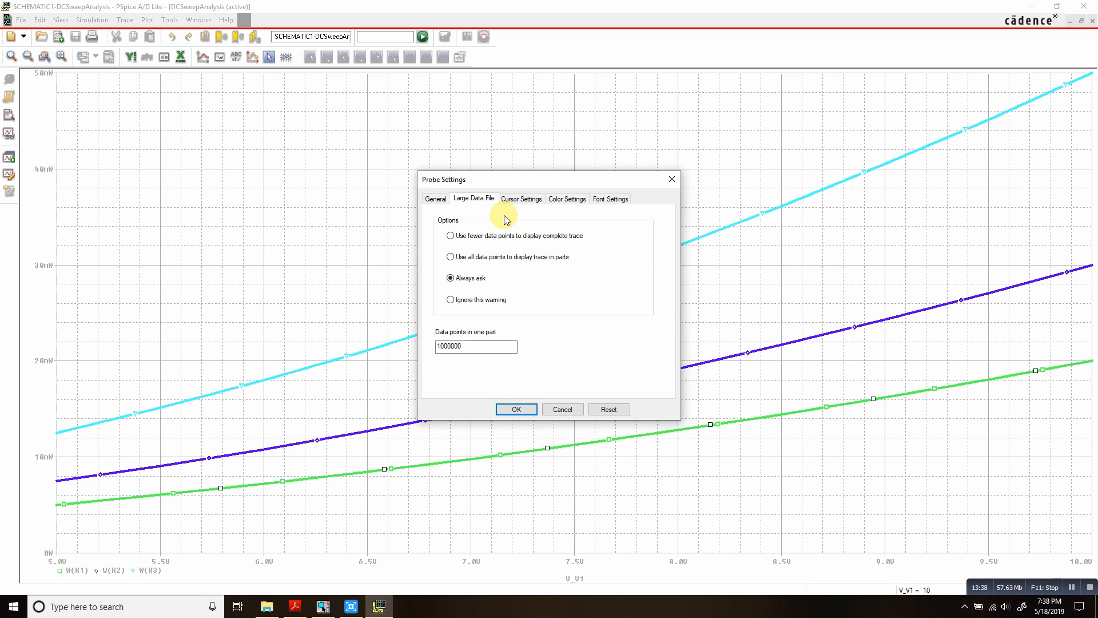
{"action": "left_click", "coordinate": [518, 198]}
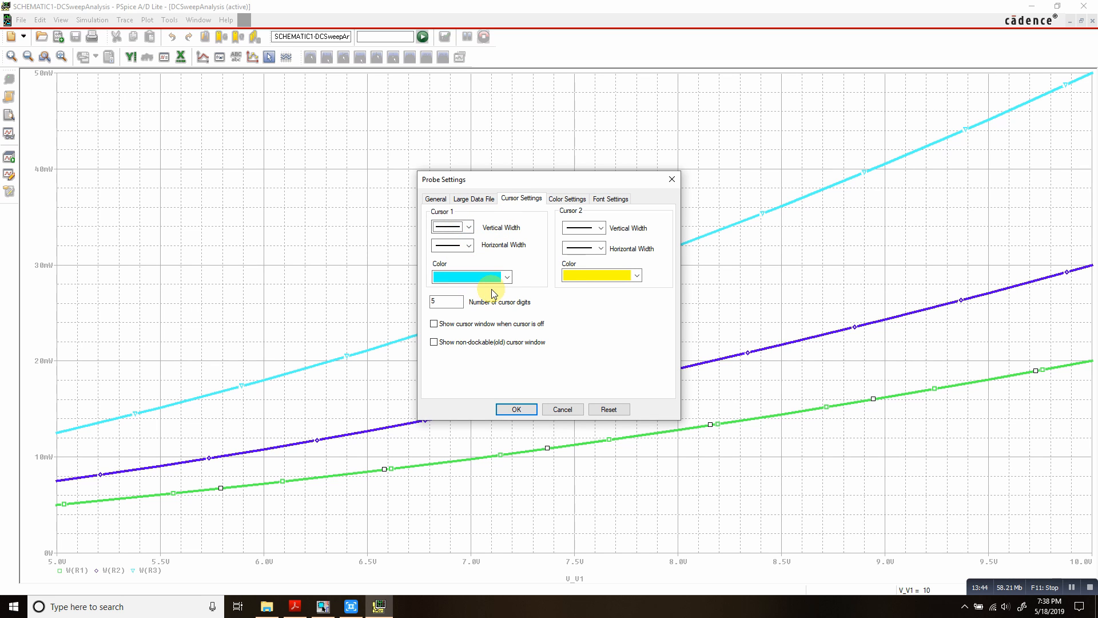
{"action": "left_click", "coordinate": [576, 201]}
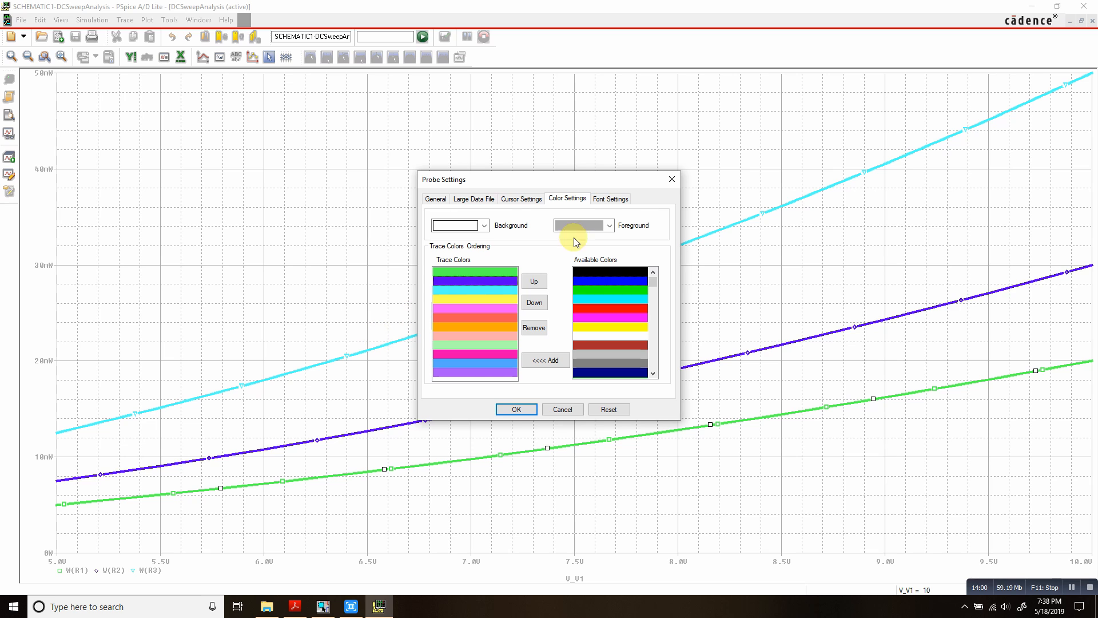
Try moving green two places down in the trace color order, and return it to first place
{"action": "left_click", "coordinate": [502, 272]}
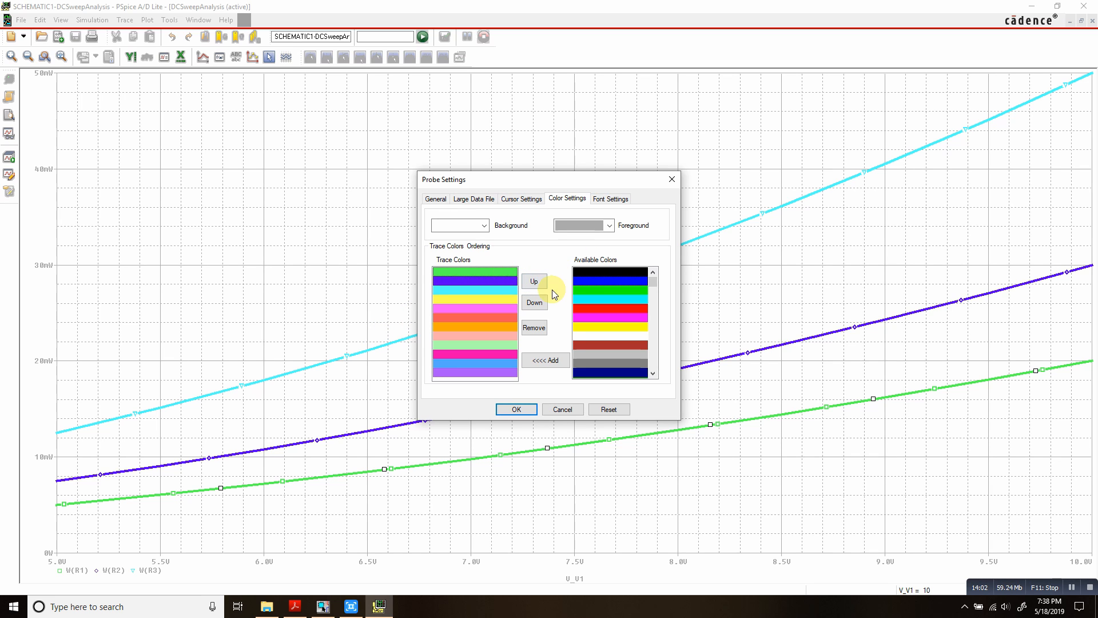
{"action": "left_click", "coordinate": [538, 303]}
{"action": "left_click", "coordinate": [539, 303]}
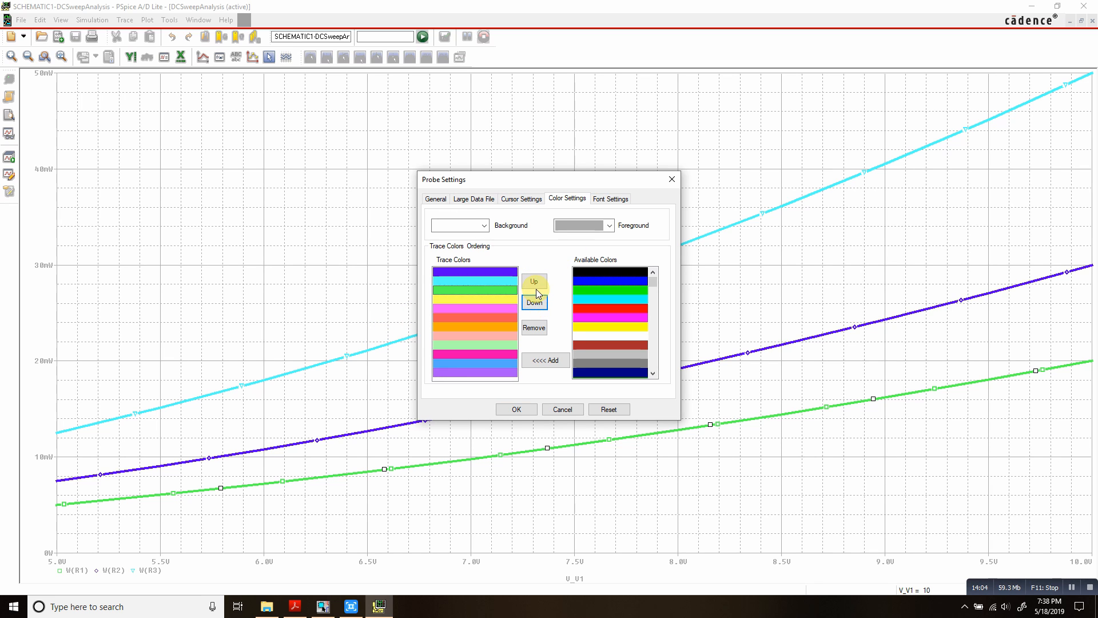
{"action": "left_click", "coordinate": [535, 283]}
{"action": "left_click", "coordinate": [536, 283]}
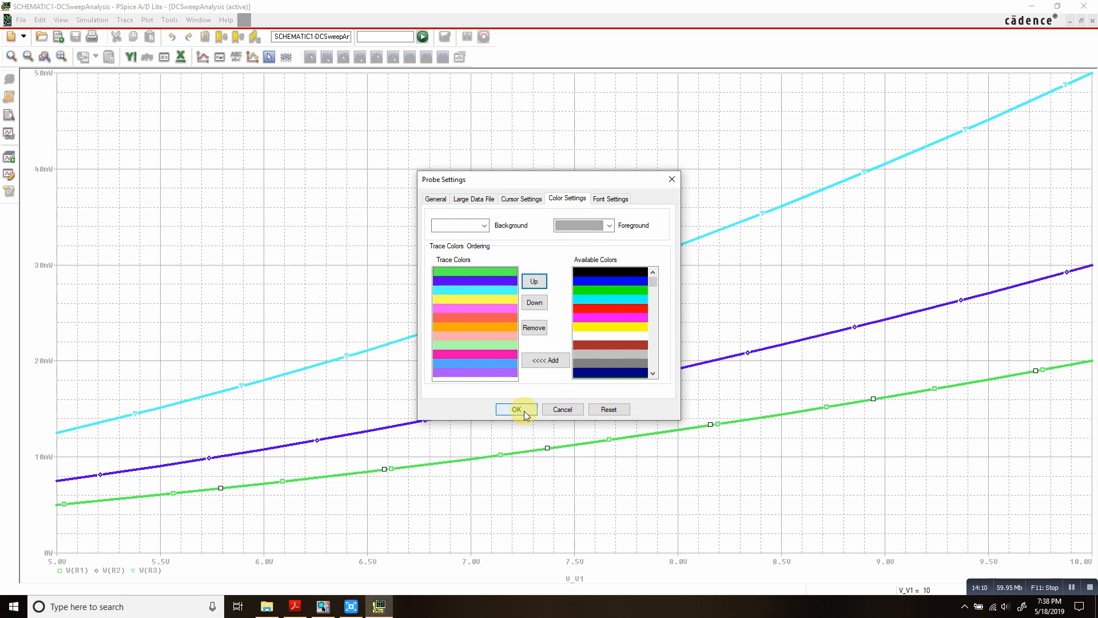
Set the Probe label font to Courier New, Bold, size 12, and apply the Probe Settings
{"action": "left_click", "coordinate": [610, 199]}
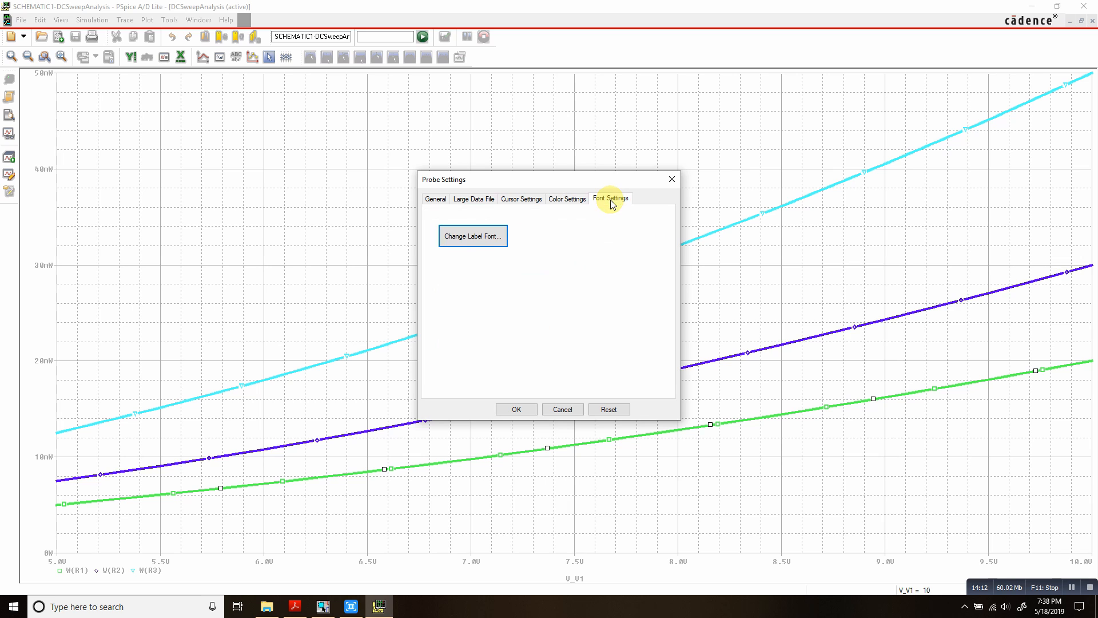
{"action": "left_click", "coordinate": [482, 237]}
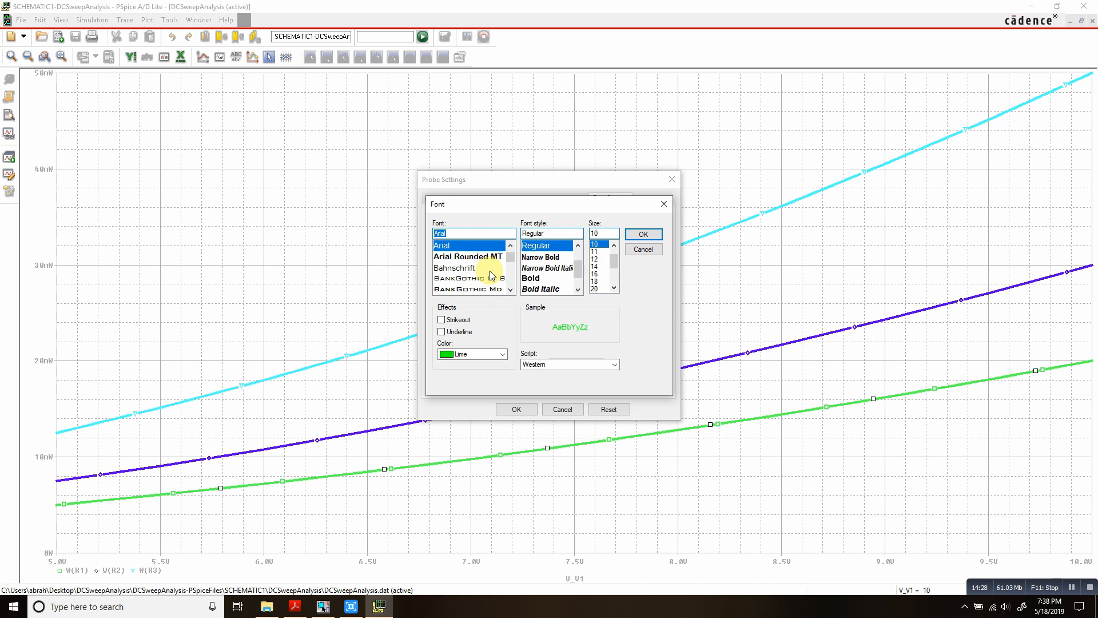
{"action": "scroll", "coordinate": [489, 277], "scroll_direction": "down", "scroll_amount": 2}
{"action": "scroll", "coordinate": [491, 275], "scroll_direction": "down", "scroll_amount": 4}
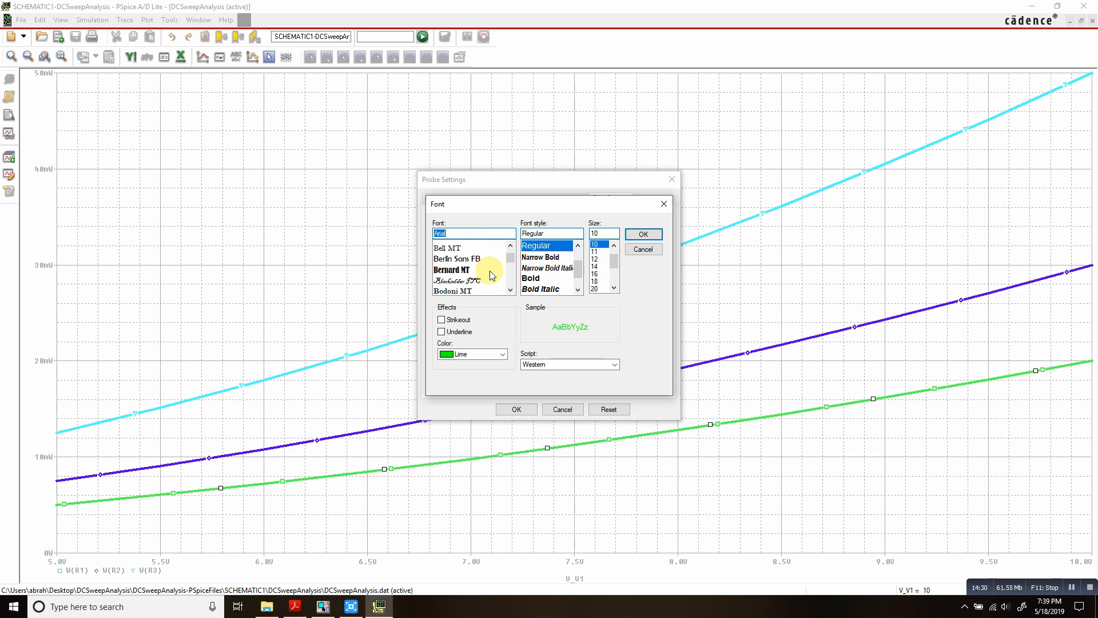
{"action": "scroll", "coordinate": [493, 275], "scroll_direction": "down", "scroll_amount": 1}
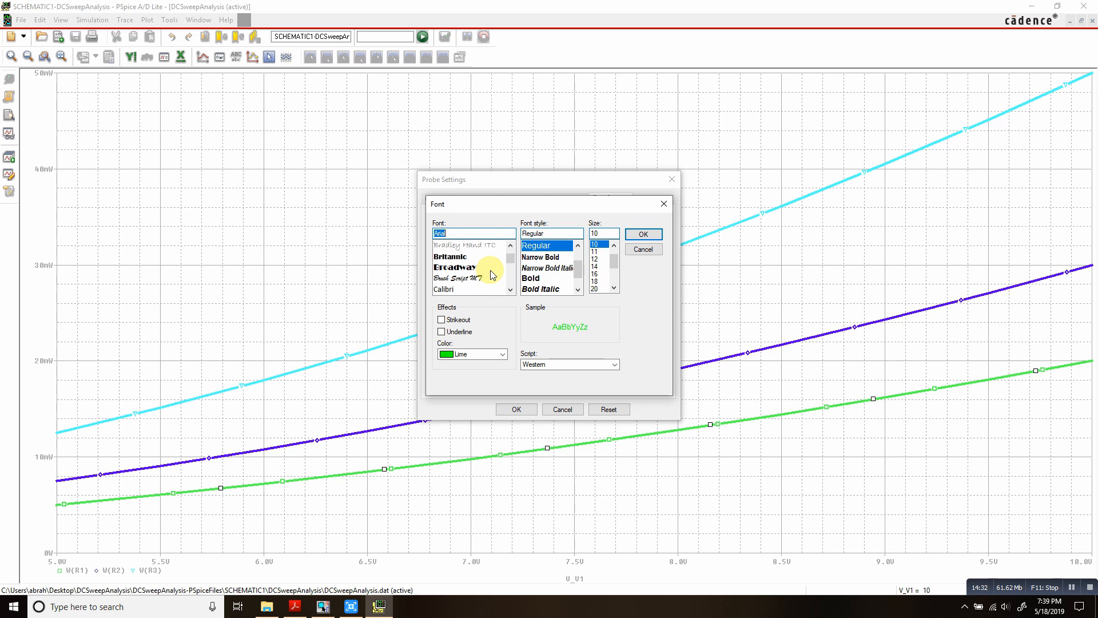
{"action": "scroll", "coordinate": [491, 275], "scroll_direction": "down", "scroll_amount": 4}
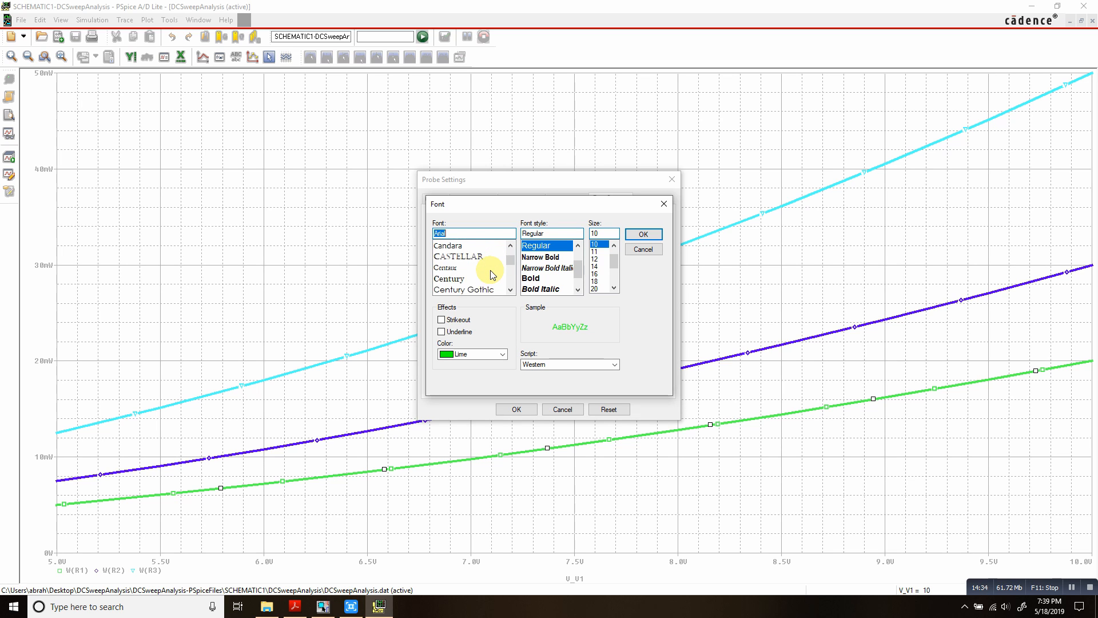
{"action": "scroll", "coordinate": [491, 275], "scroll_direction": "down", "scroll_amount": 3}
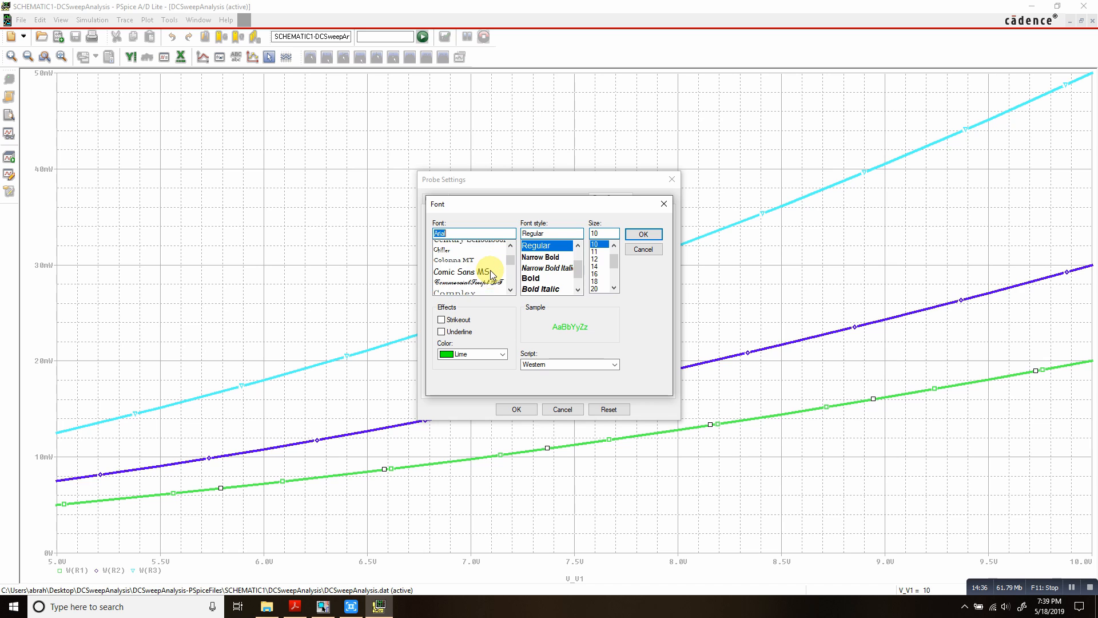
{"action": "scroll", "coordinate": [492, 273], "scroll_direction": "down", "scroll_amount": 2}
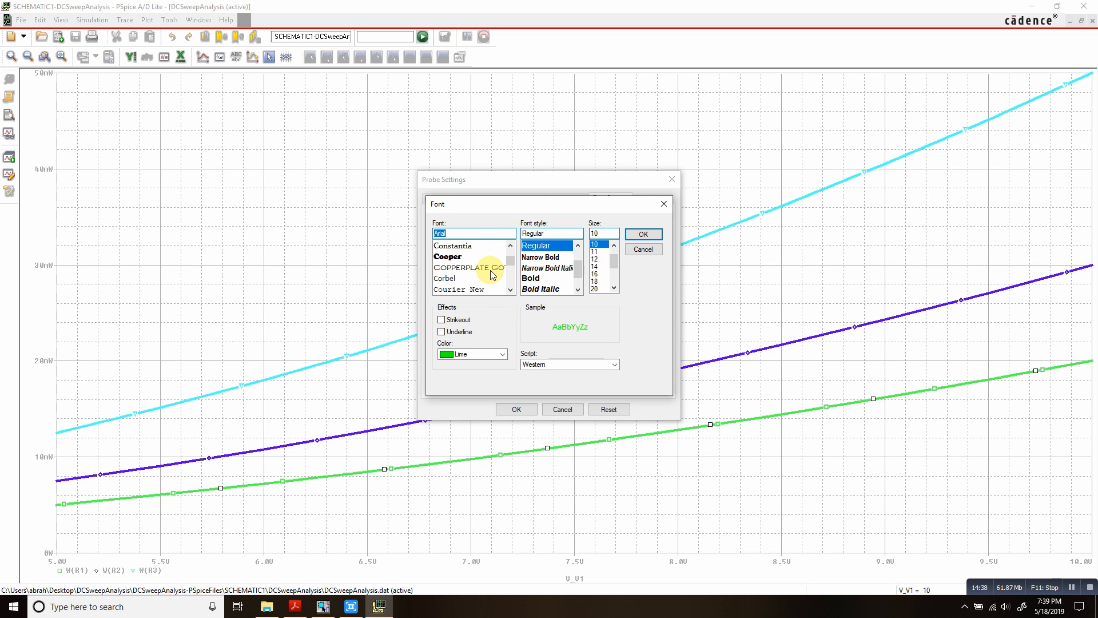
{"action": "left_click", "coordinate": [483, 256]}
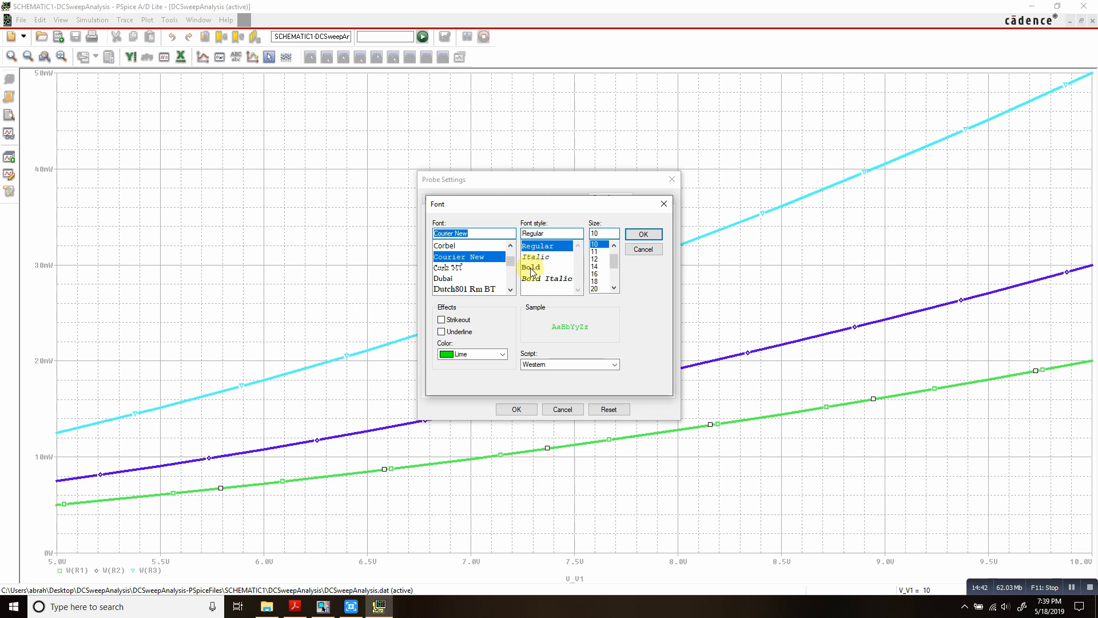
{"action": "left_click", "coordinate": [531, 267]}
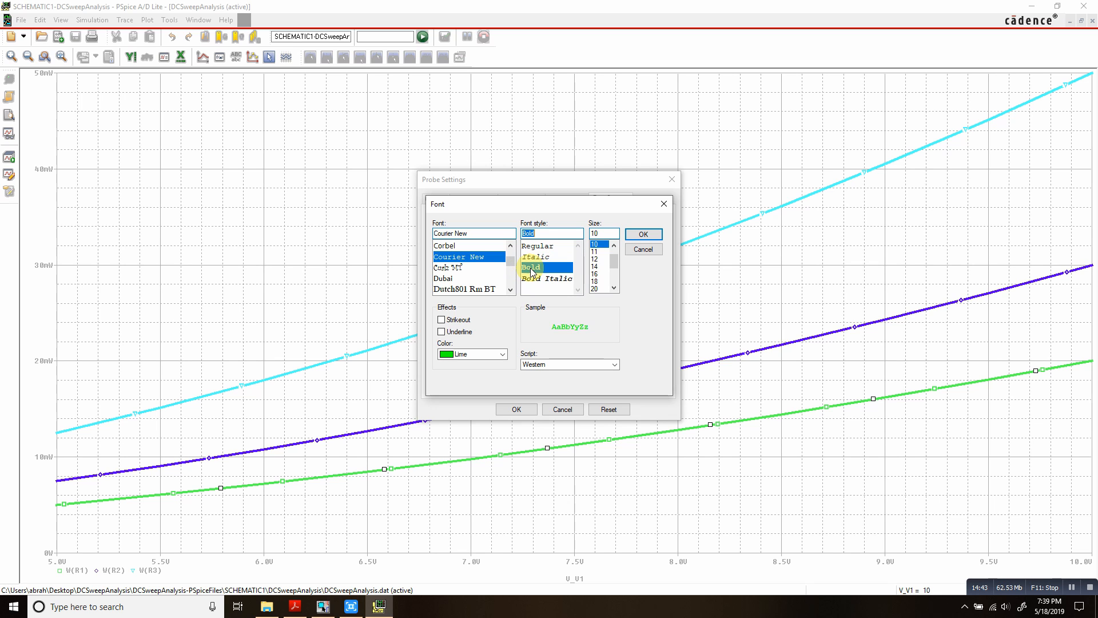
{"action": "left_click", "coordinate": [599, 259]}
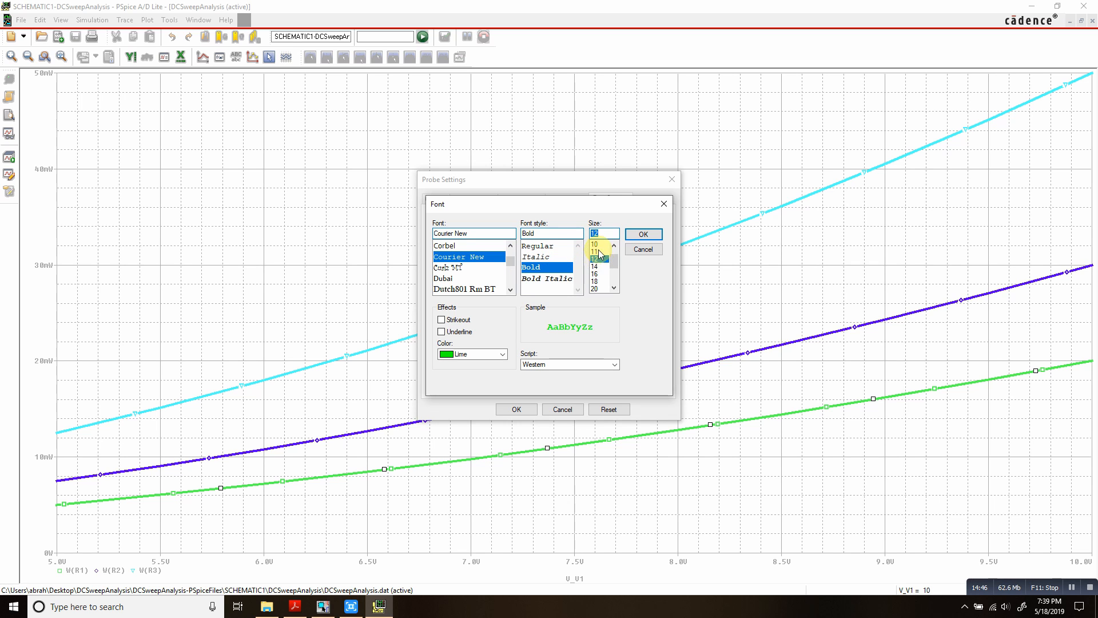
{"action": "left_click", "coordinate": [644, 234]}
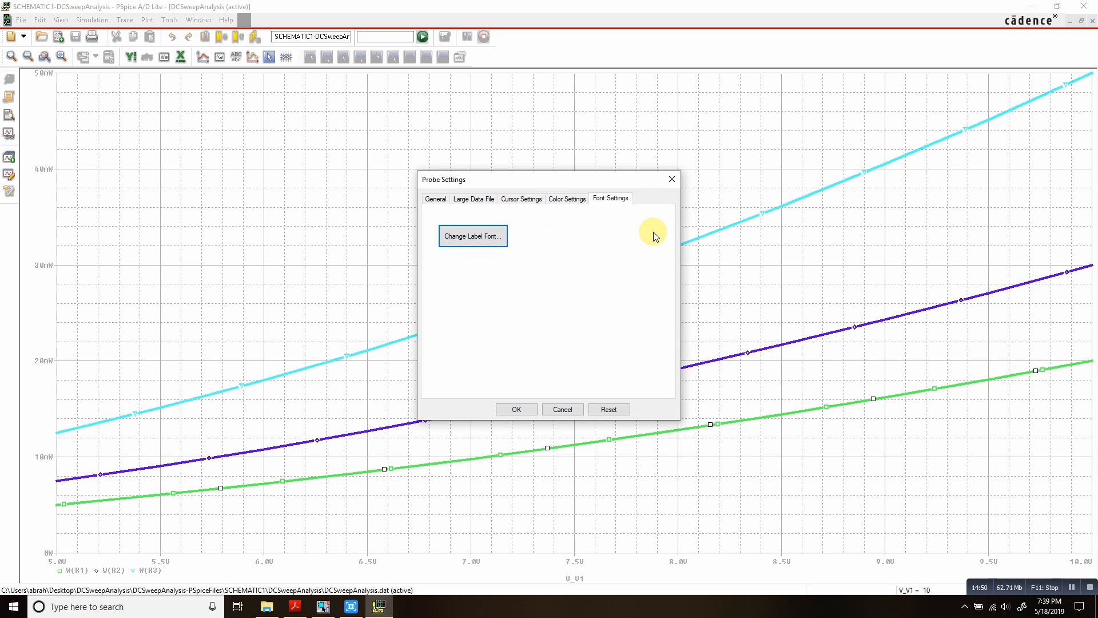
{"action": "left_click", "coordinate": [517, 409]}
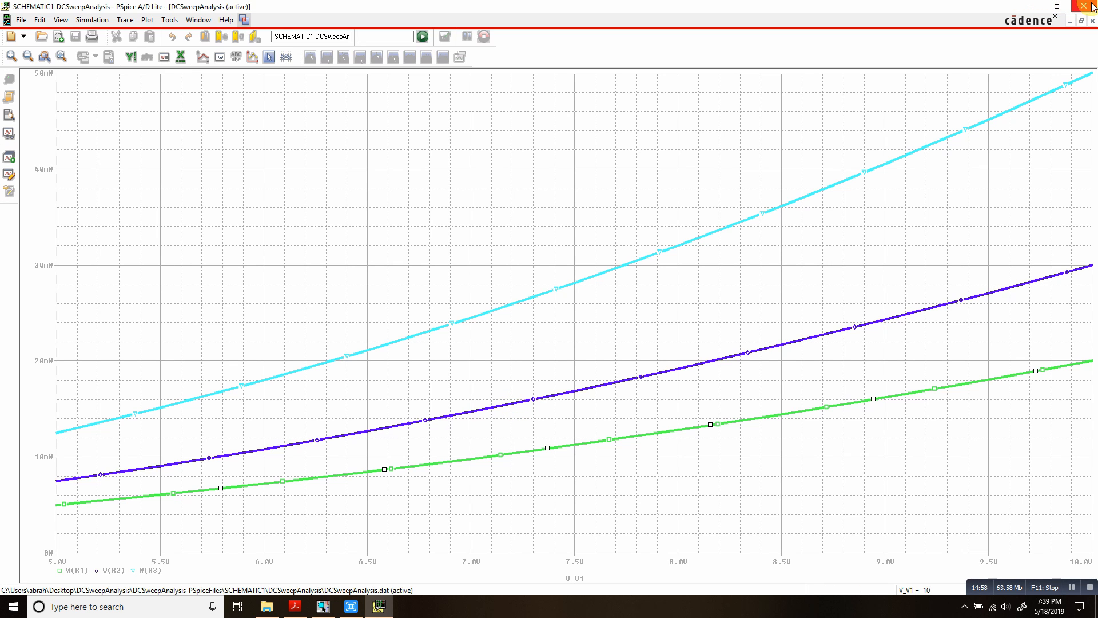
In the OrCAD Capture schematic, delete the V+ and V- differential voltage markers around R1
{"action": "left_click", "coordinate": [423, 37]}
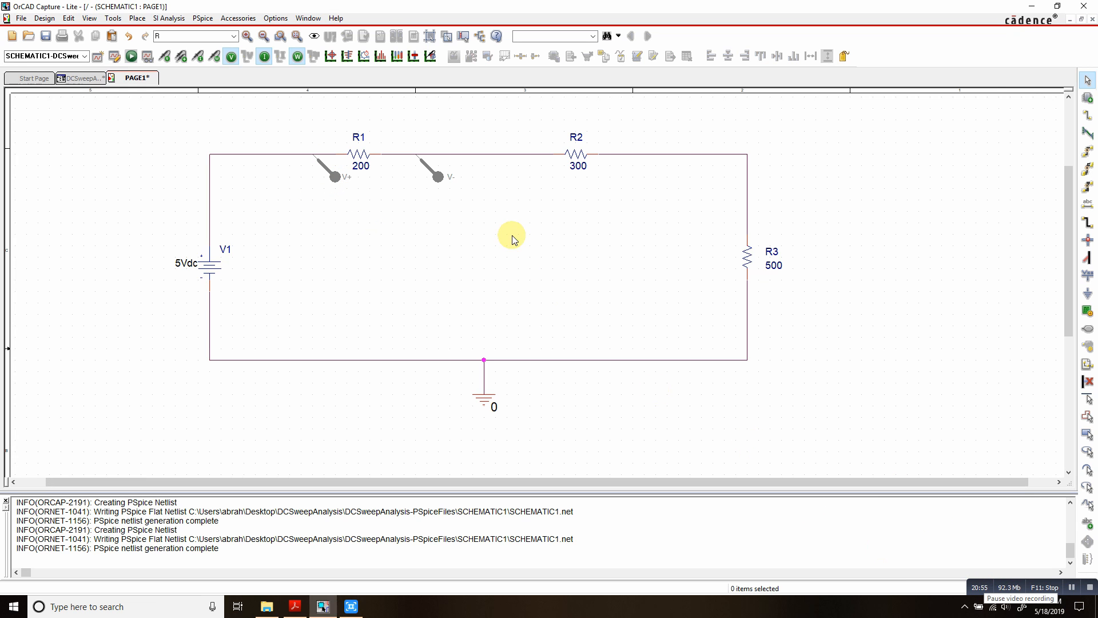
{"action": "left_click", "coordinate": [340, 174]}
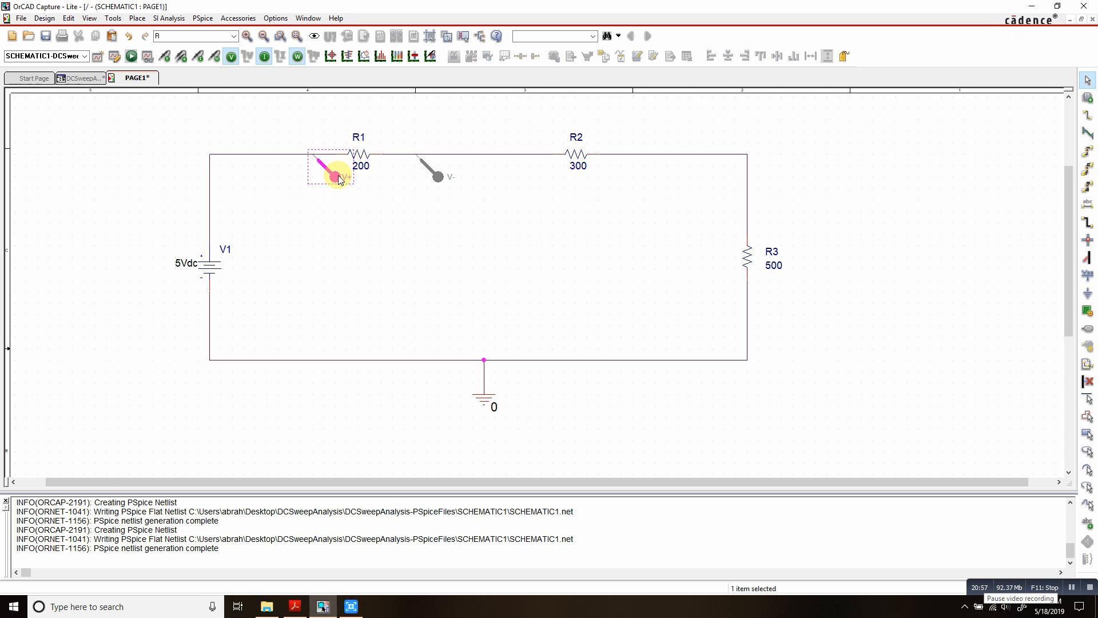
{"action": "key", "text": "Delete"}
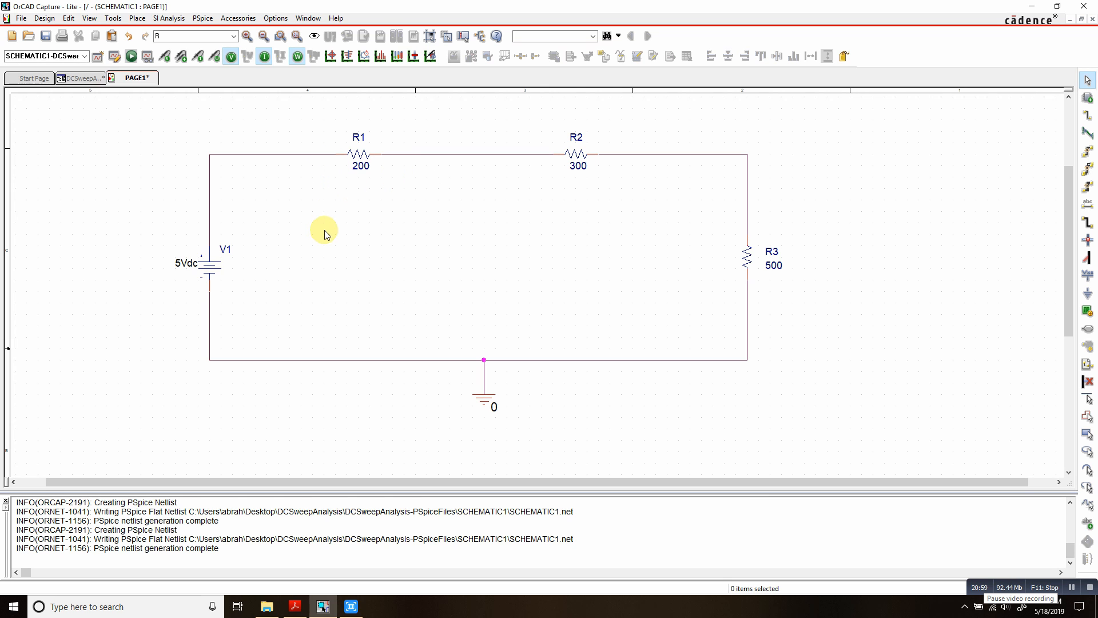
Place voltage differential markers across R1, V+ on the source side and V- toward R2, and run the simulation to view its PSpice plot
{"action": "left_click", "coordinate": [178, 57]}
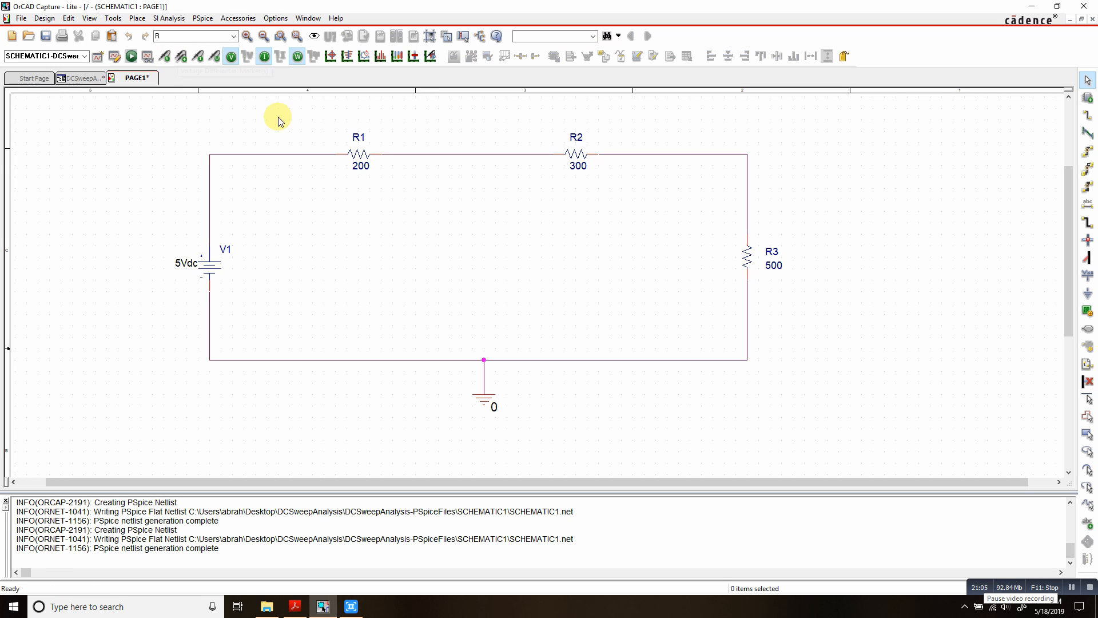
{"action": "left_click", "coordinate": [302, 154]}
{"action": "left_click", "coordinate": [424, 151]}
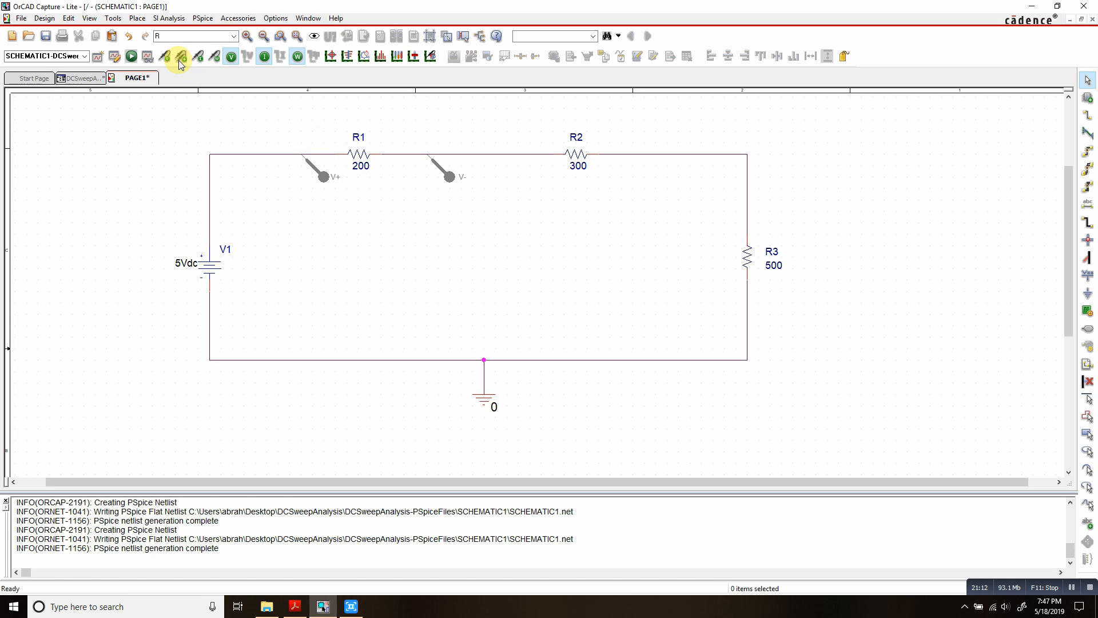
{"action": "left_click", "coordinate": [131, 58]}
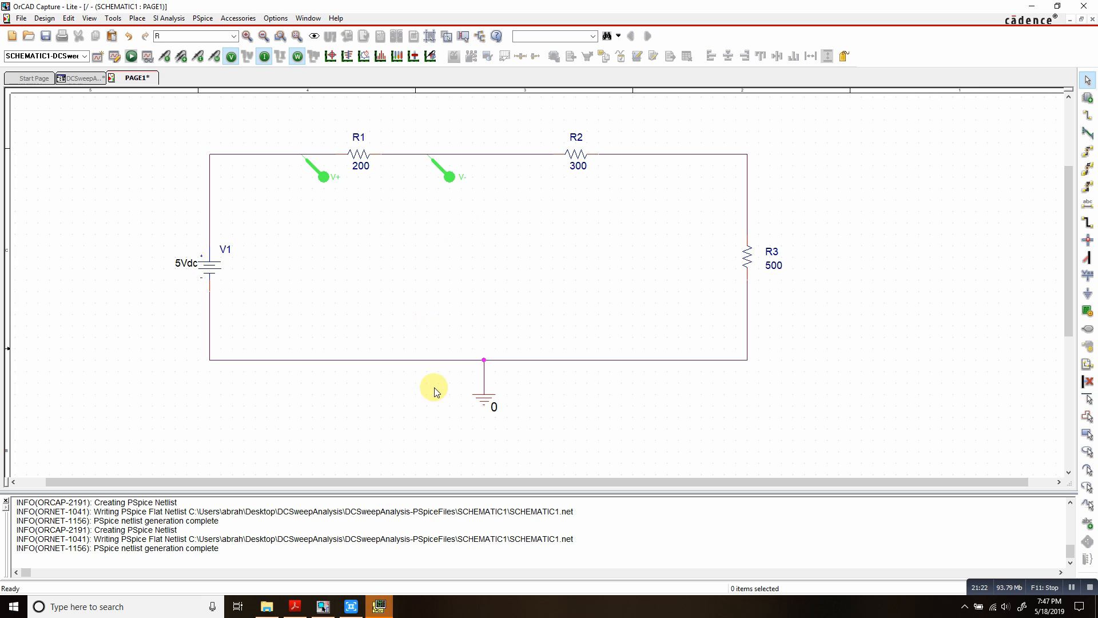
{"action": "left_click", "coordinate": [378, 605]}
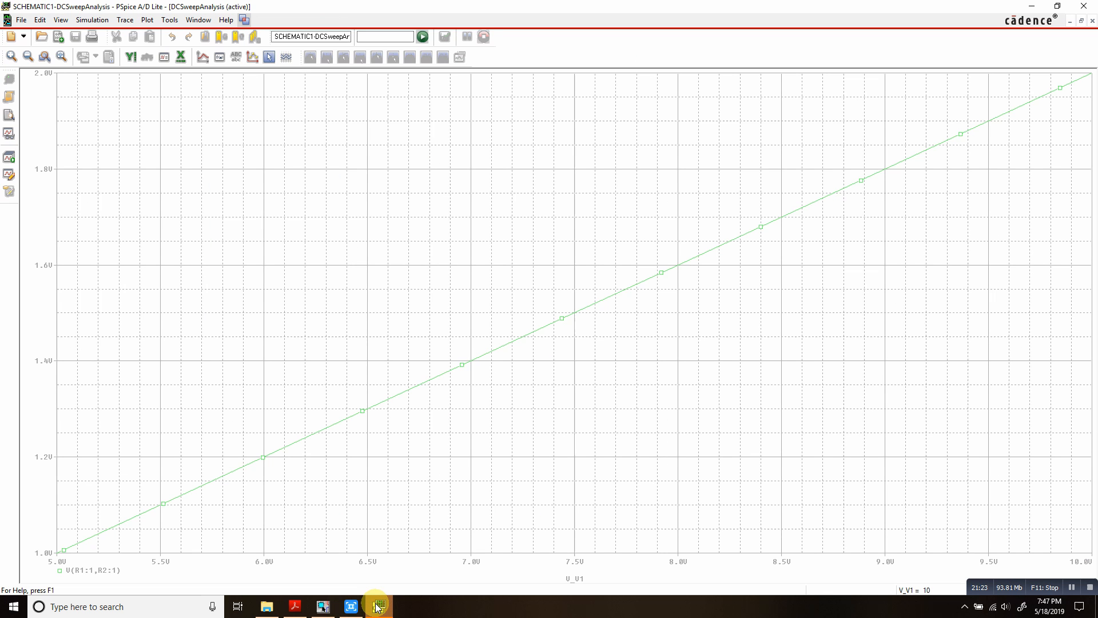
Thicken the line of the green V(R1:1,R2:1) trace
{"action": "right_click", "coordinate": [443, 375]}
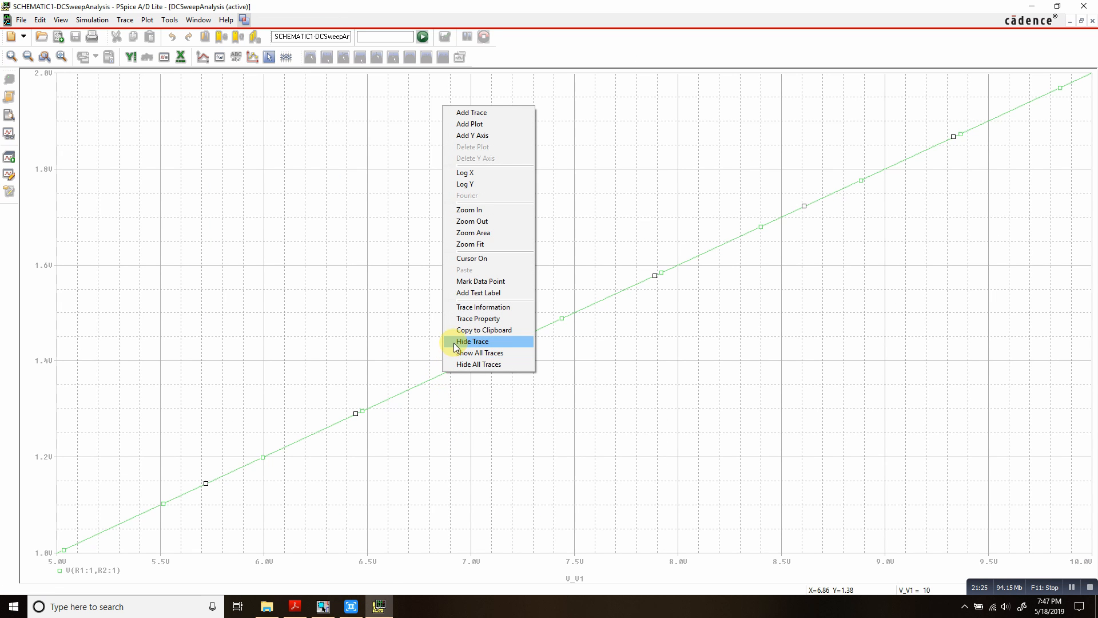
{"action": "left_click", "coordinate": [462, 319]}
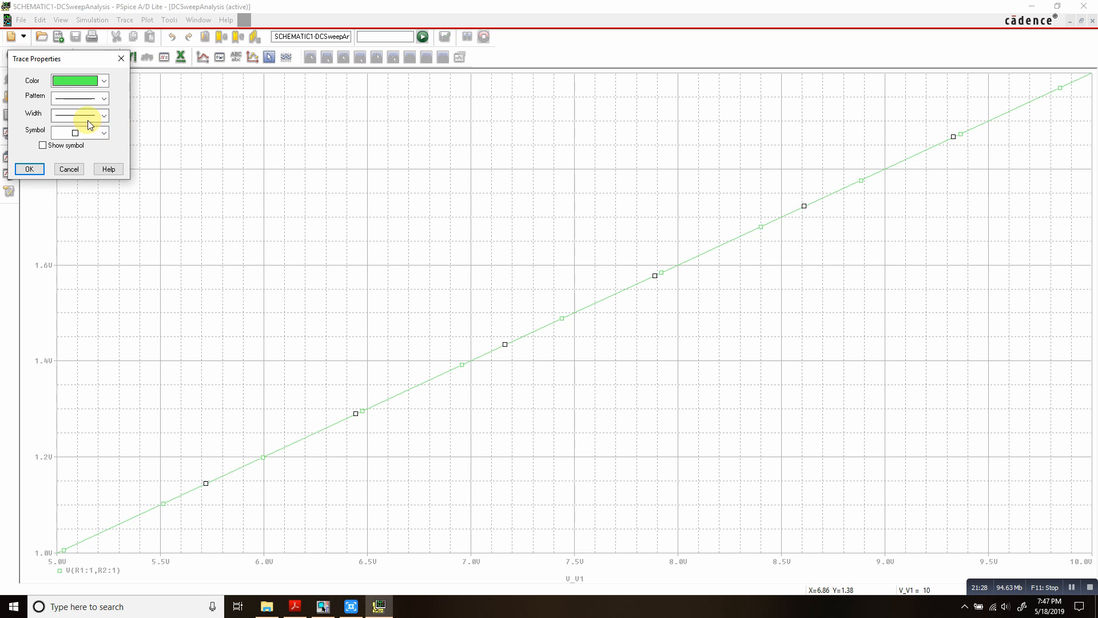
{"action": "left_click", "coordinate": [87, 116]}
{"action": "left_click", "coordinate": [65, 164]}
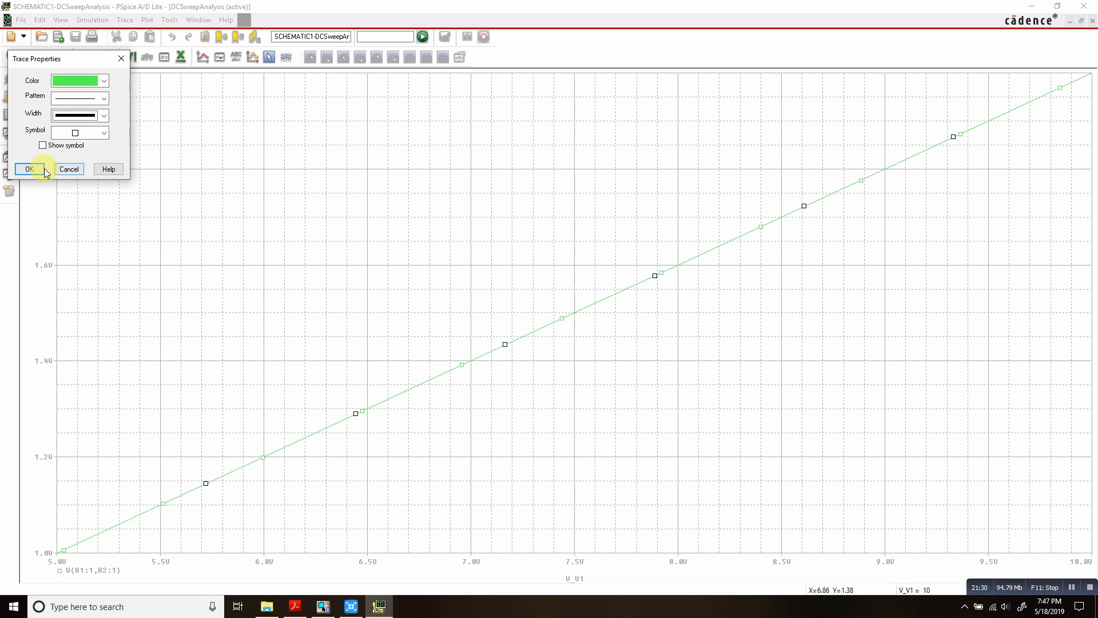
{"action": "left_click", "coordinate": [29, 169]}
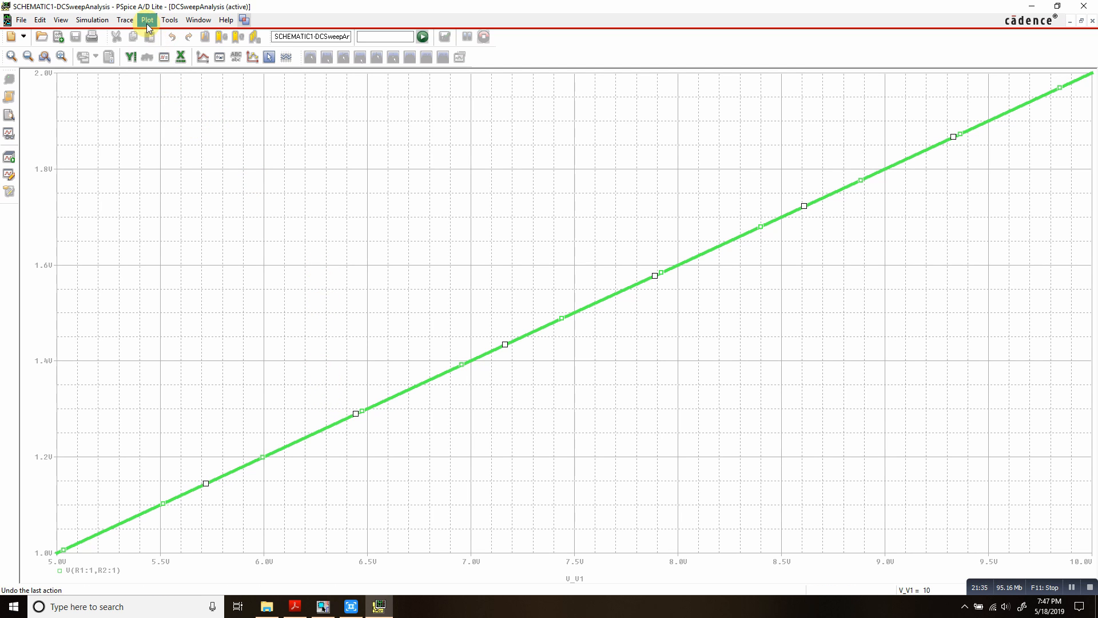
Start adding a trace and exclude power variables and alias names from the list of simulation output variables
{"action": "left_click", "coordinate": [129, 23]}
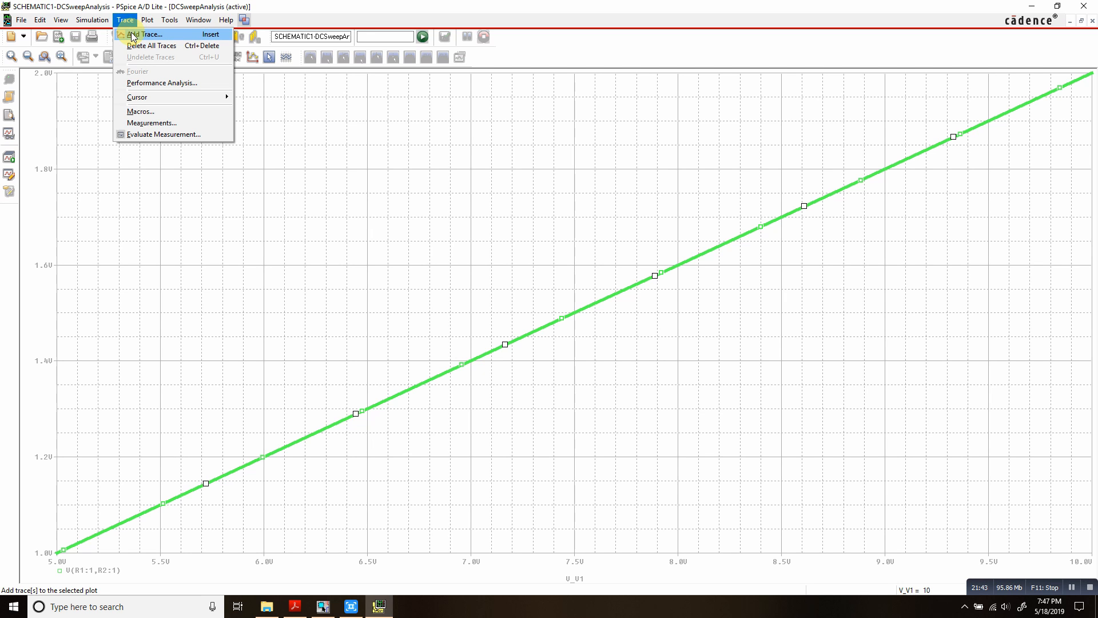
{"action": "left_click", "coordinate": [132, 35]}
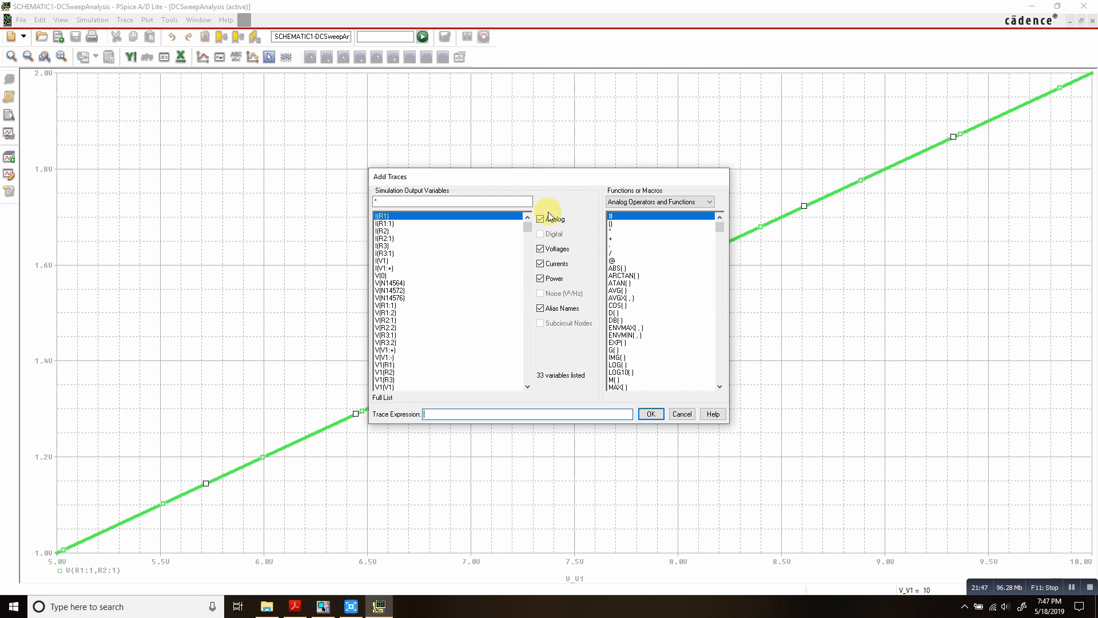
{"action": "left_click", "coordinate": [554, 280]}
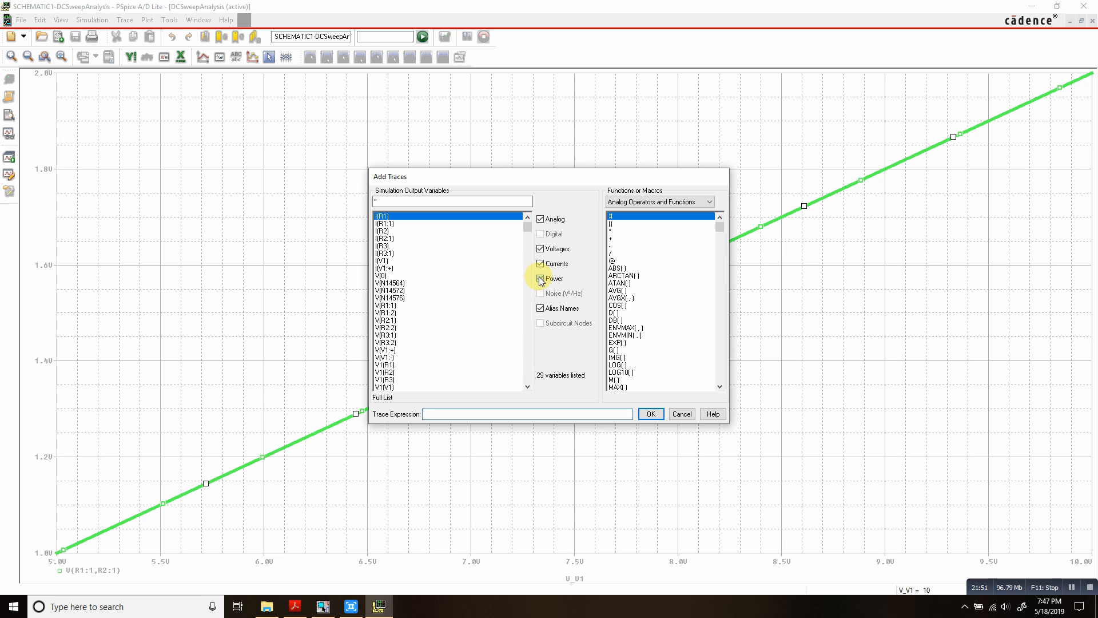
{"action": "left_click", "coordinate": [541, 309]}
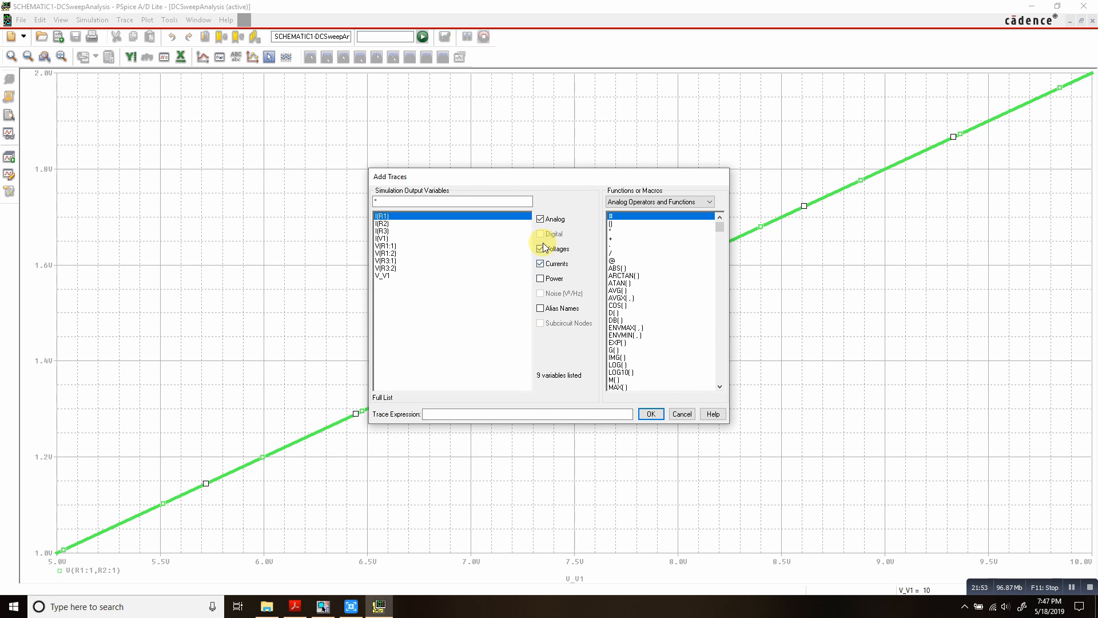
Add a trace with the expression V(R1:1)- V(R1:2) to the plot
{"action": "left_click", "coordinate": [389, 247]}
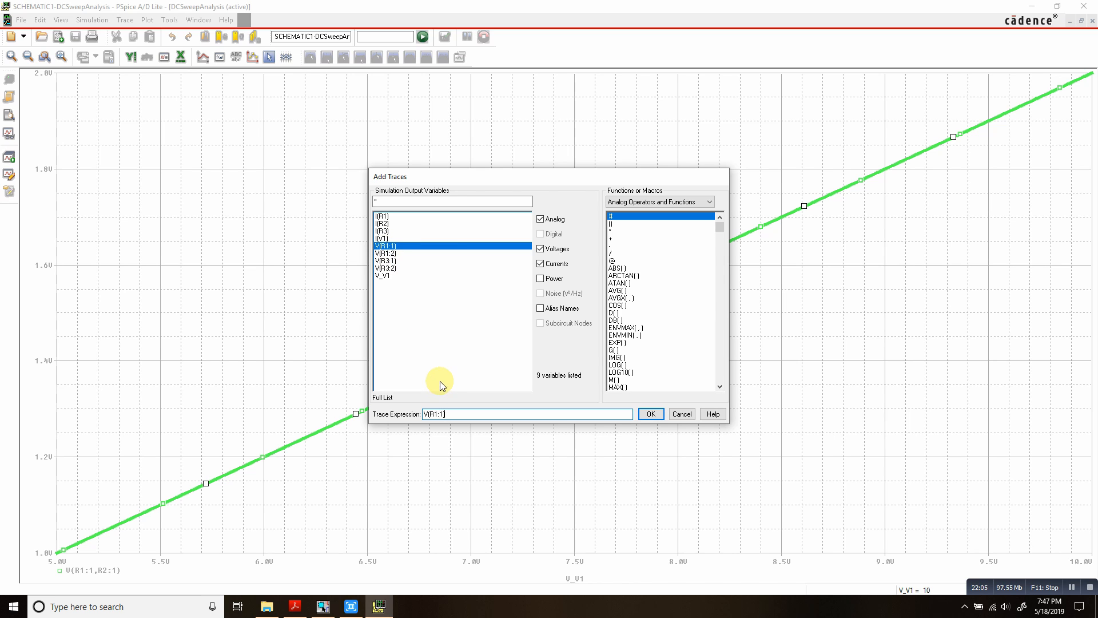
{"action": "type", "text": "+"}
{"action": "left_click", "coordinate": [389, 253]}
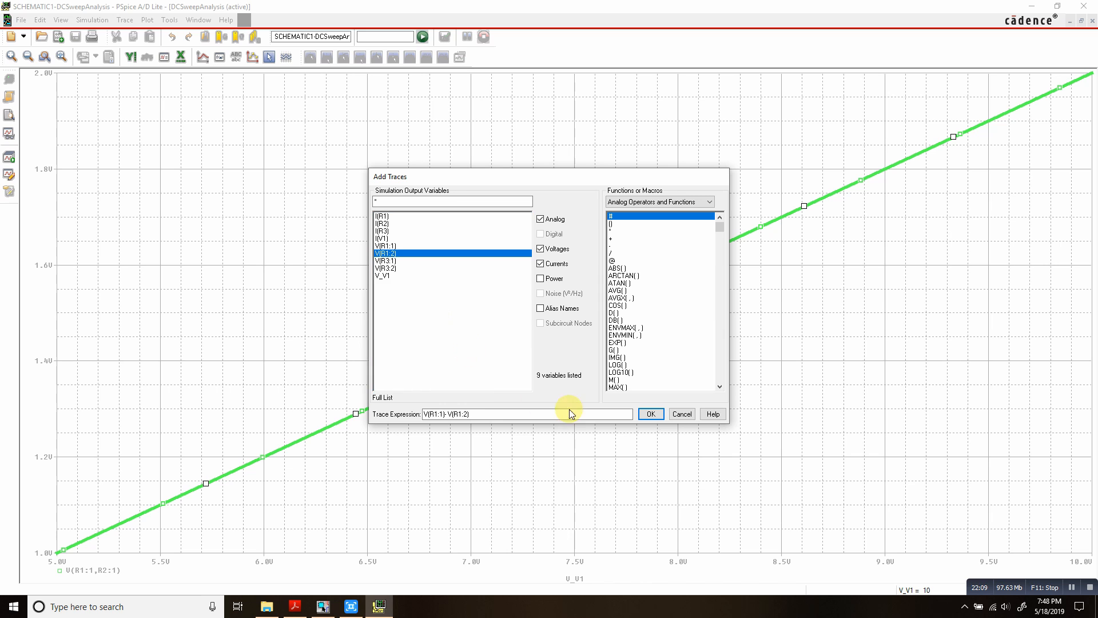
{"action": "left_click", "coordinate": [650, 414]}
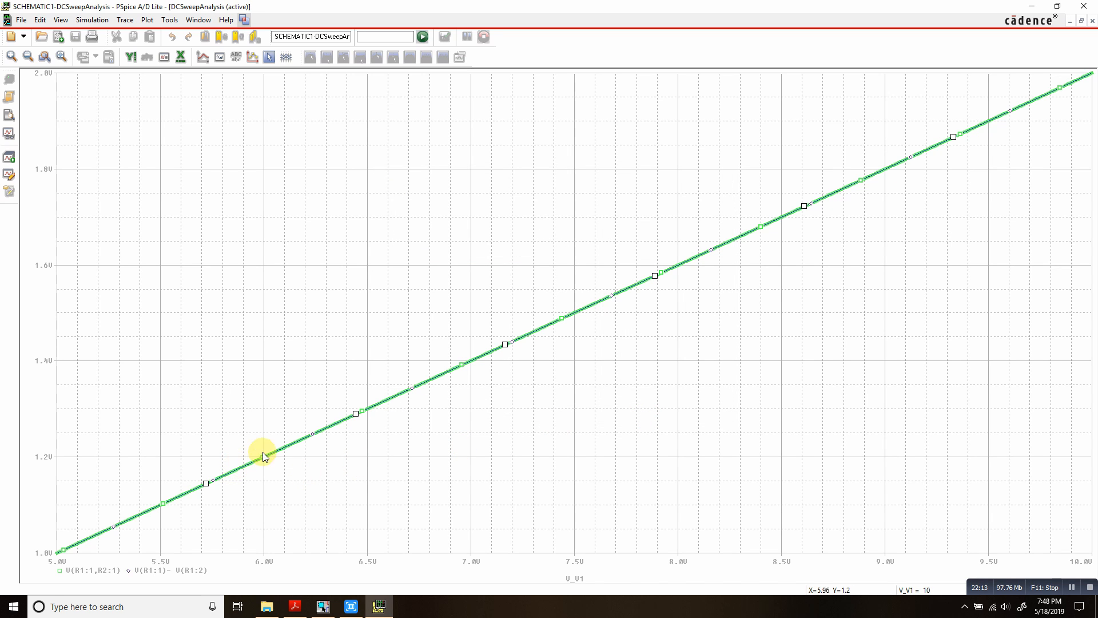
{"action": "right_click", "coordinate": [290, 442]}
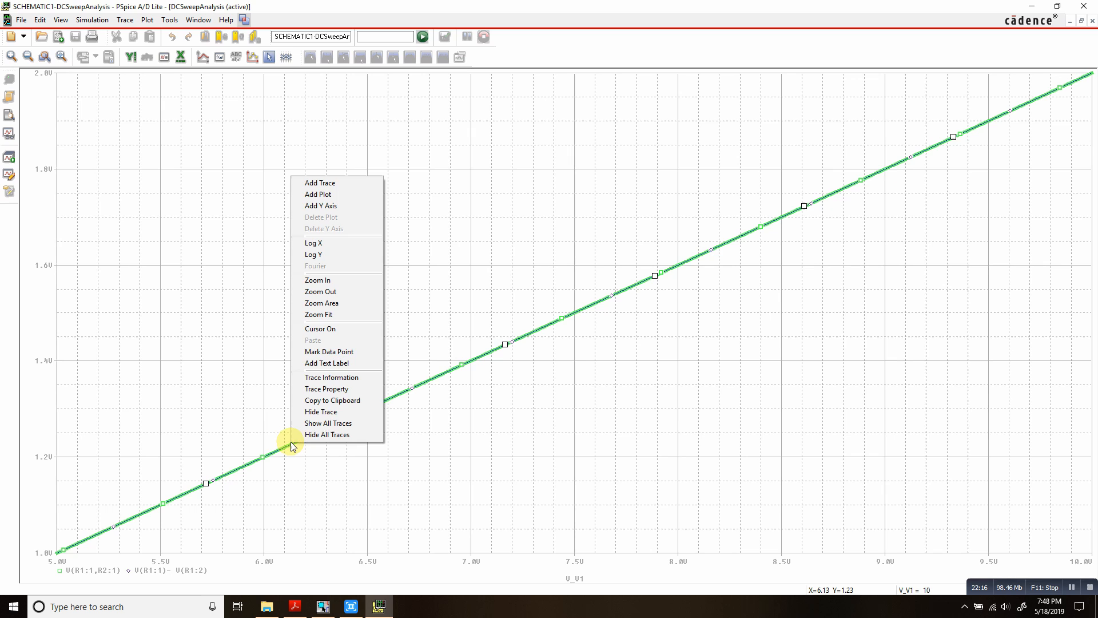
{"action": "left_click", "coordinate": [318, 391]}
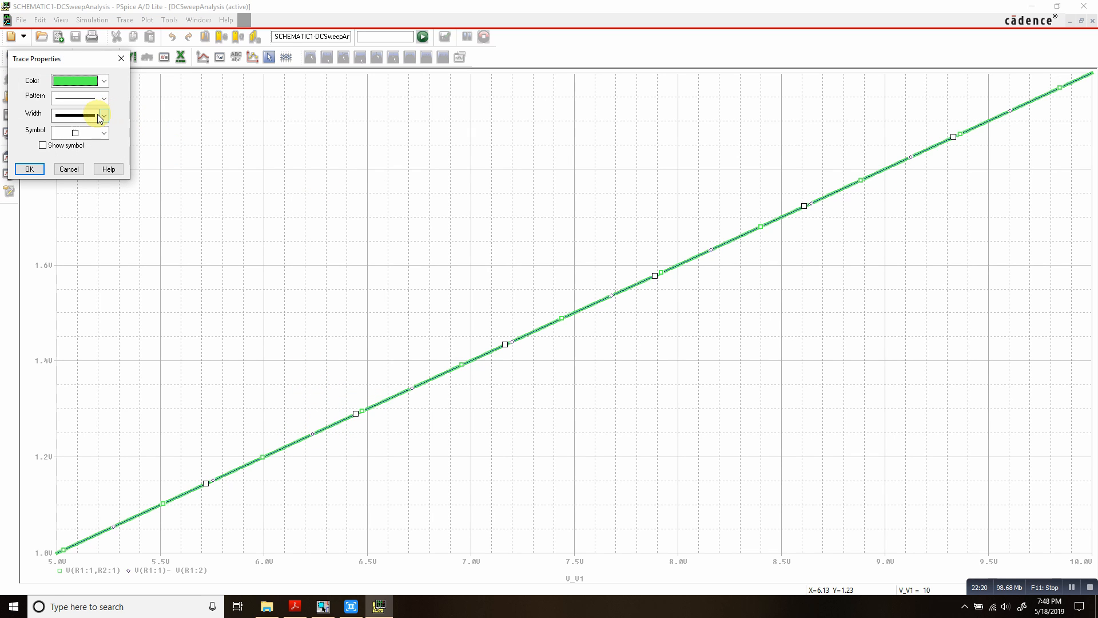
{"action": "left_click", "coordinate": [69, 170]}
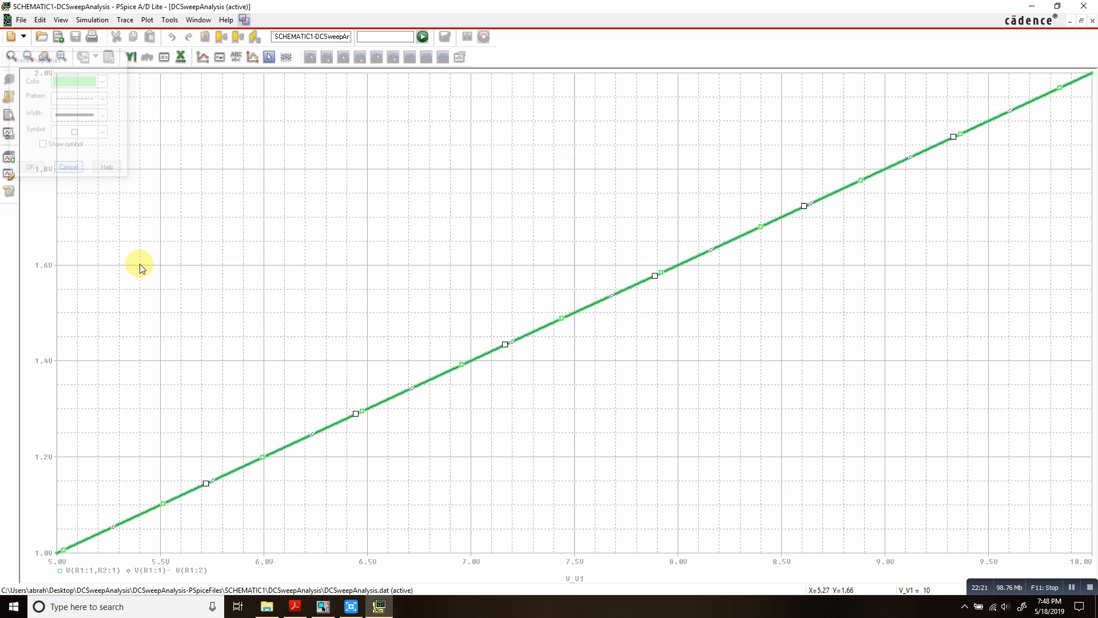
{"action": "right_click", "coordinate": [347, 416]}
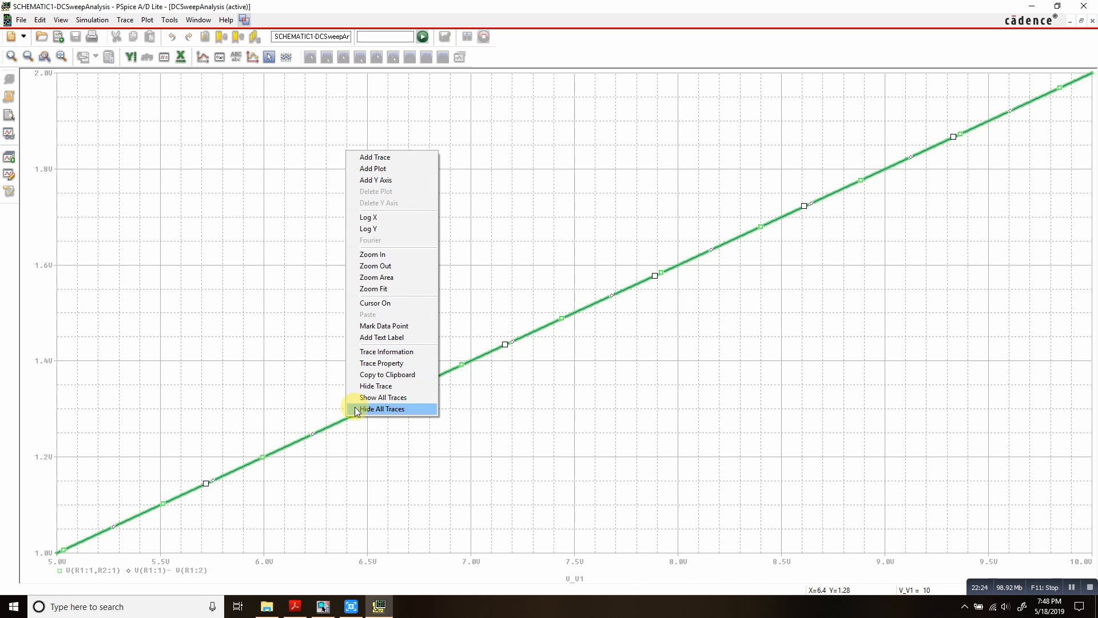
{"action": "left_click", "coordinate": [360, 409]}
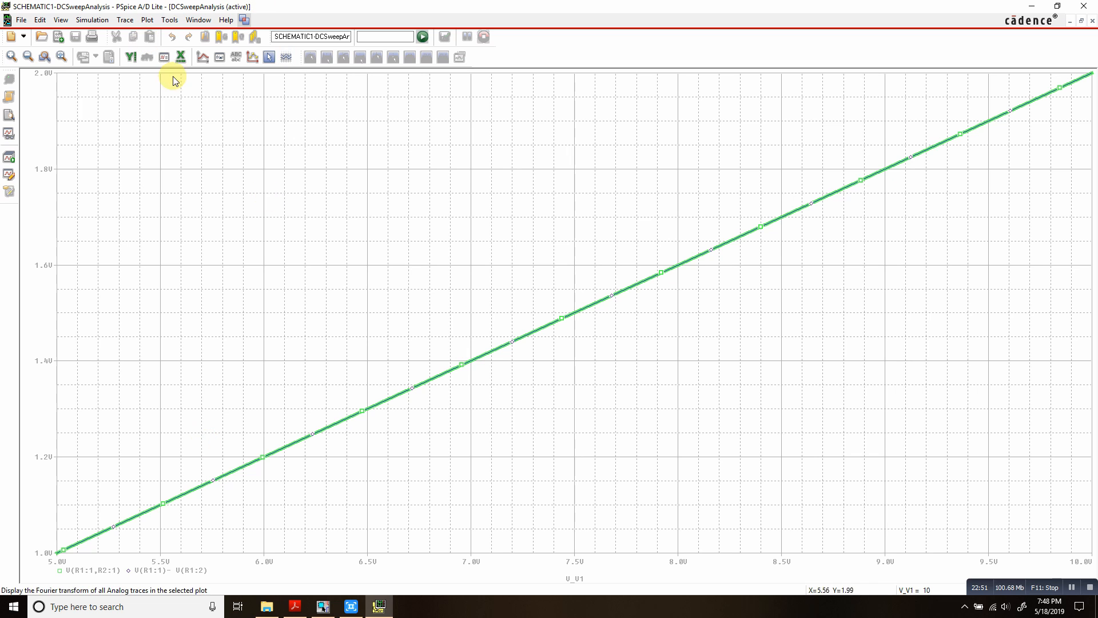
Add the individual node voltages V(R1:1) and V(R1:2) to the plot as two separate traces in one comma-separated expression
{"action": "left_click", "coordinate": [125, 19]}
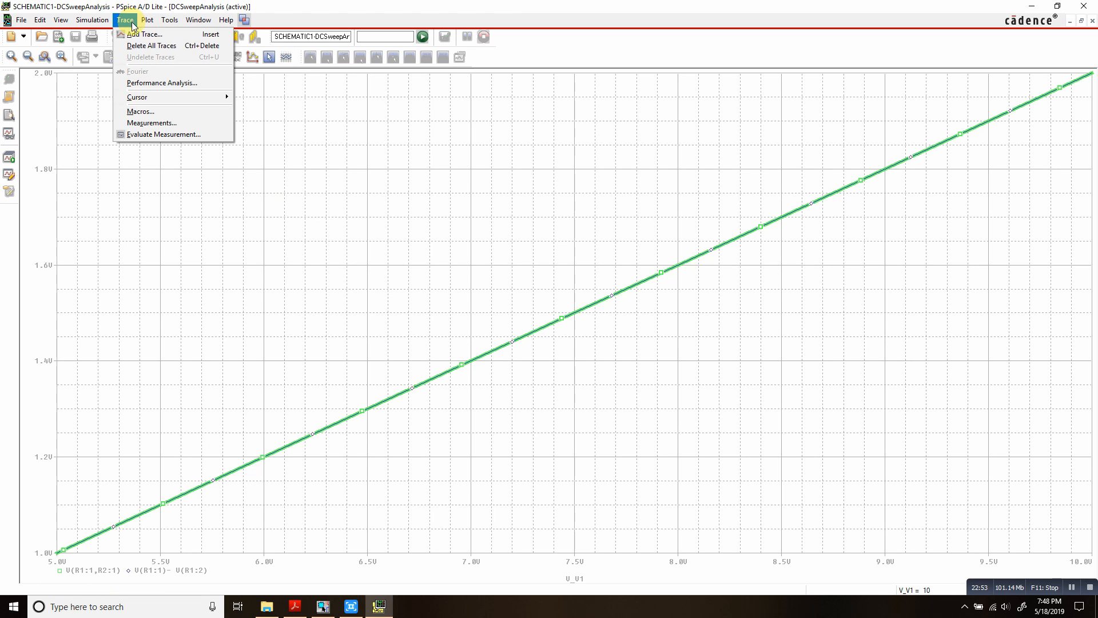
{"action": "left_click", "coordinate": [137, 34]}
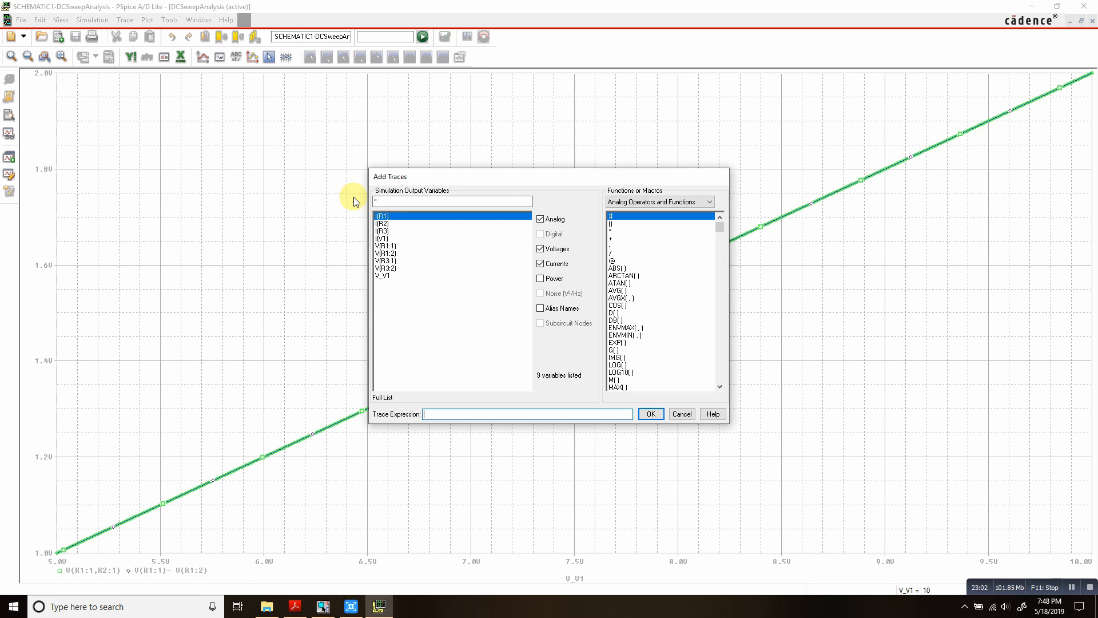
{"action": "left_click", "coordinate": [383, 246]}
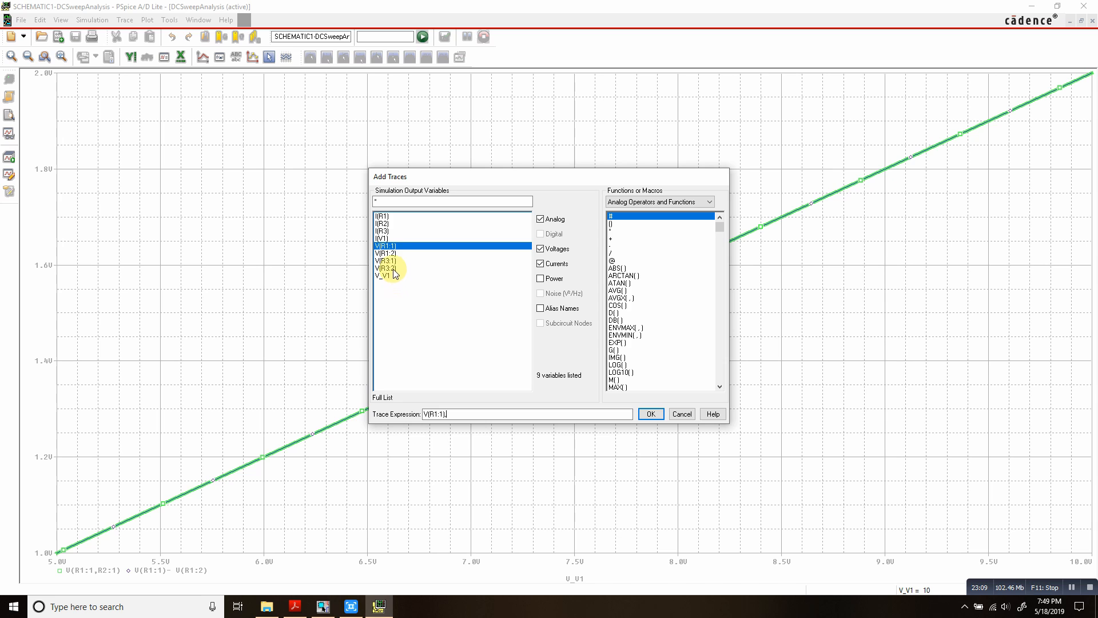
{"action": "type", "text": ","}
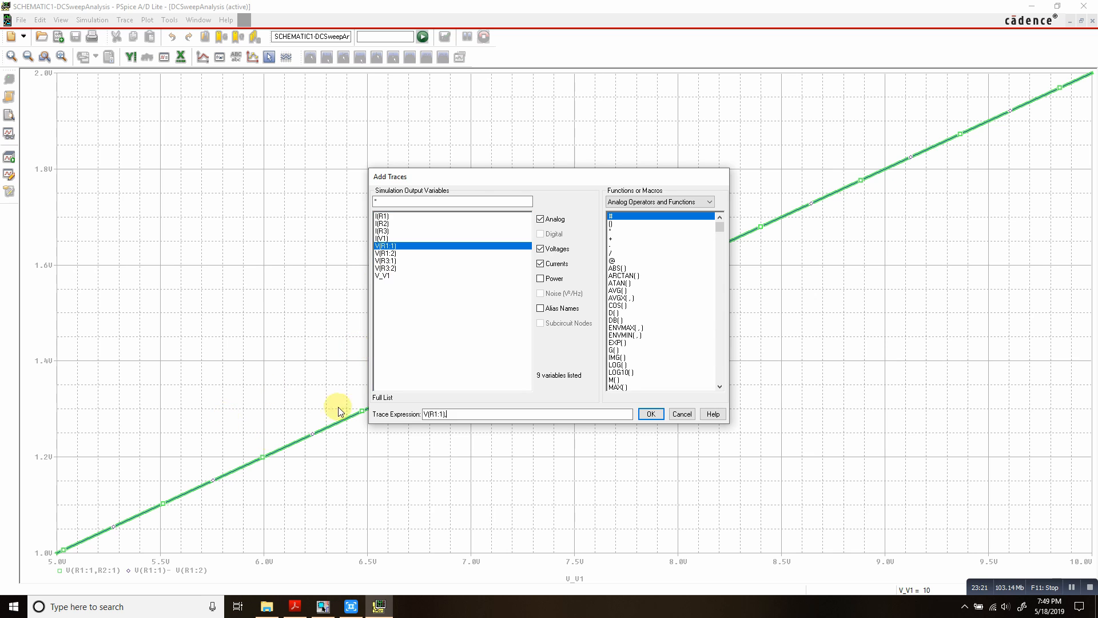
{"action": "left_click", "coordinate": [399, 253]}
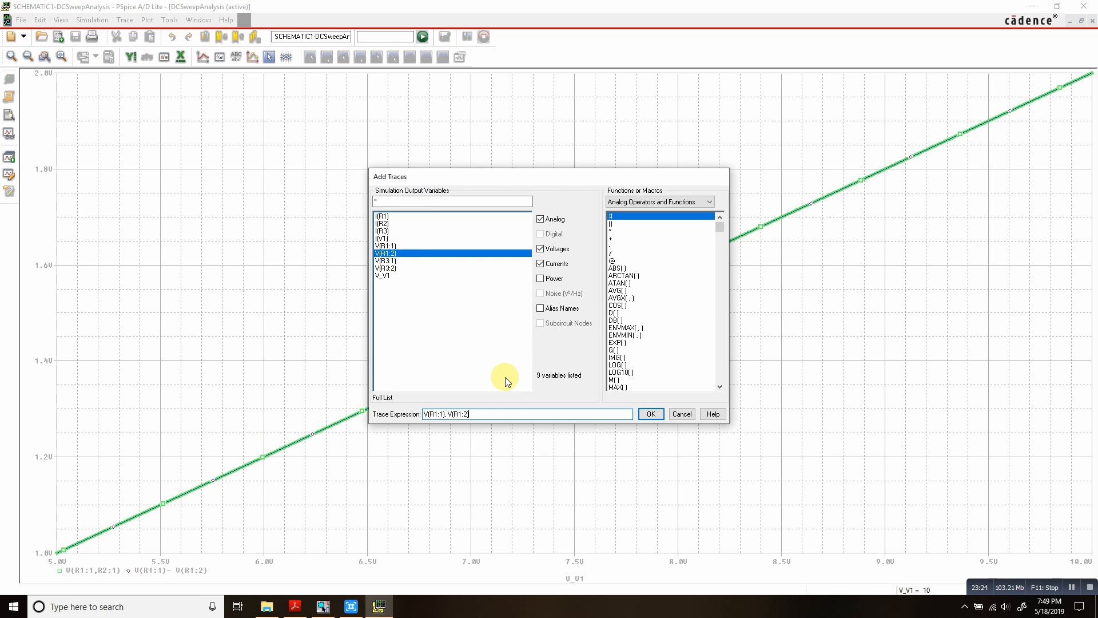
{"action": "left_click", "coordinate": [651, 414]}
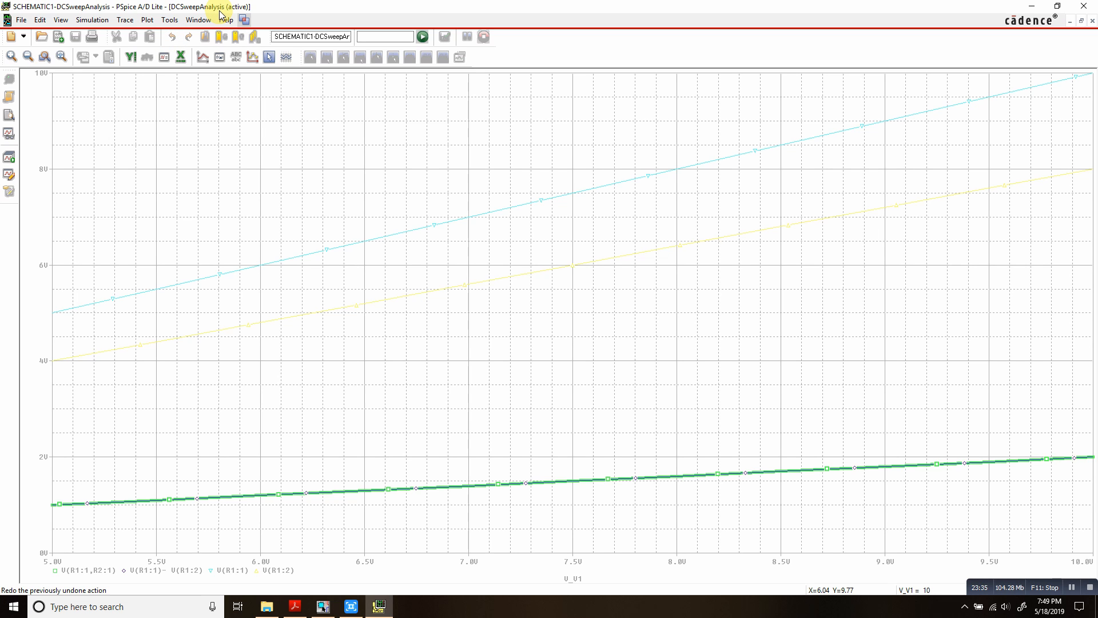
Check the R1 node locations on the schematic, return to the plot, and review the available trace variables without adding any
{"action": "left_click", "coordinate": [1094, 4]}
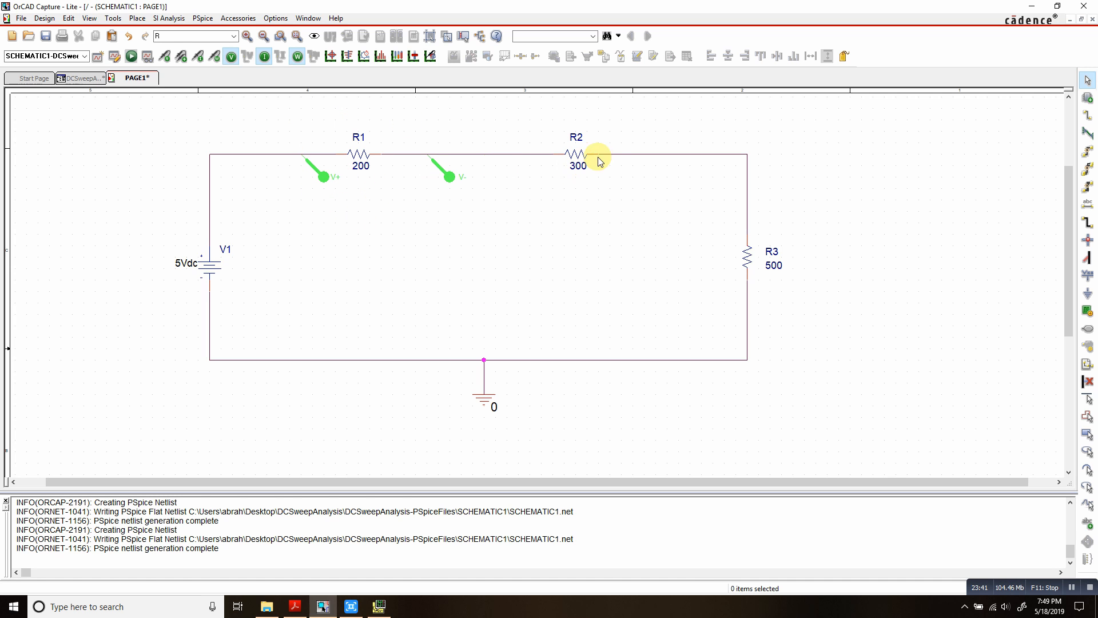
{"action": "left_click", "coordinate": [377, 606]}
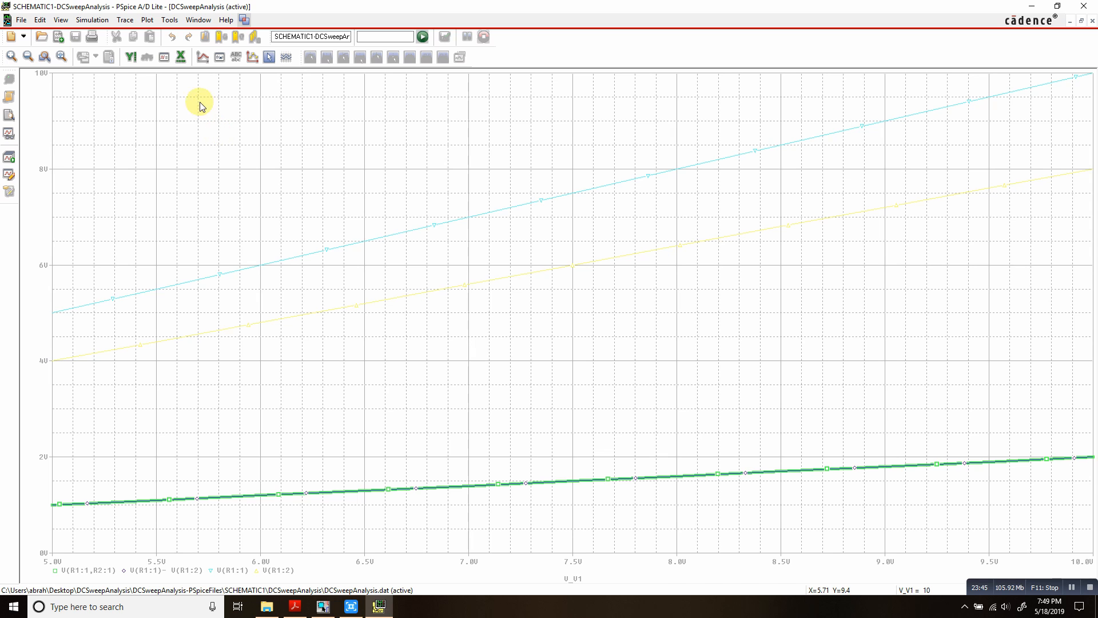
{"action": "left_click", "coordinate": [125, 20]}
{"action": "left_click", "coordinate": [131, 34]}
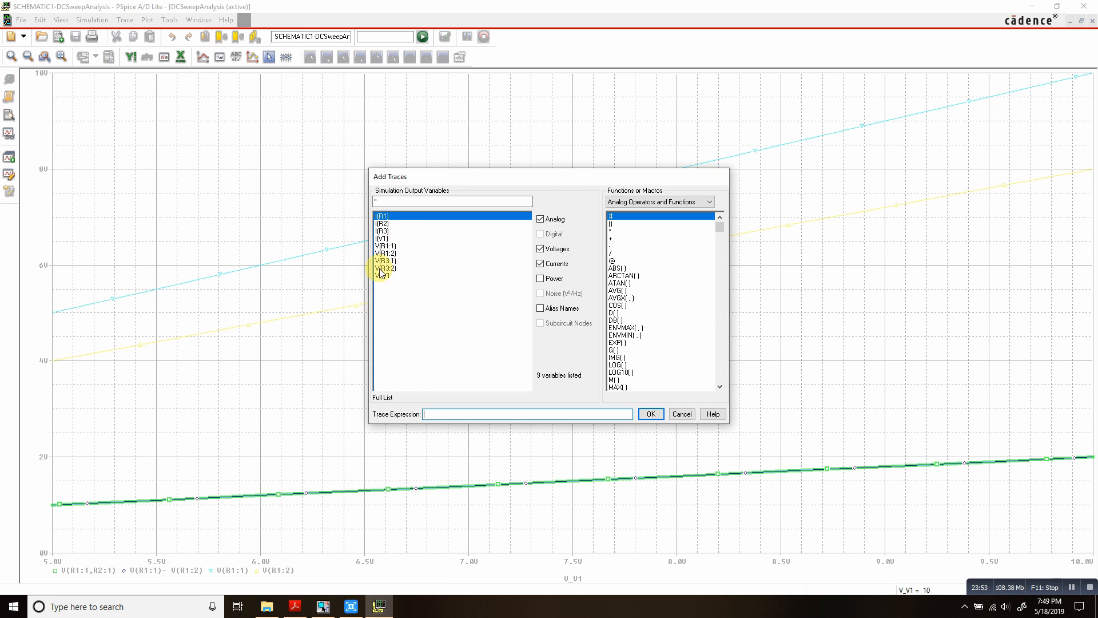
{"action": "left_click", "coordinate": [653, 418]}
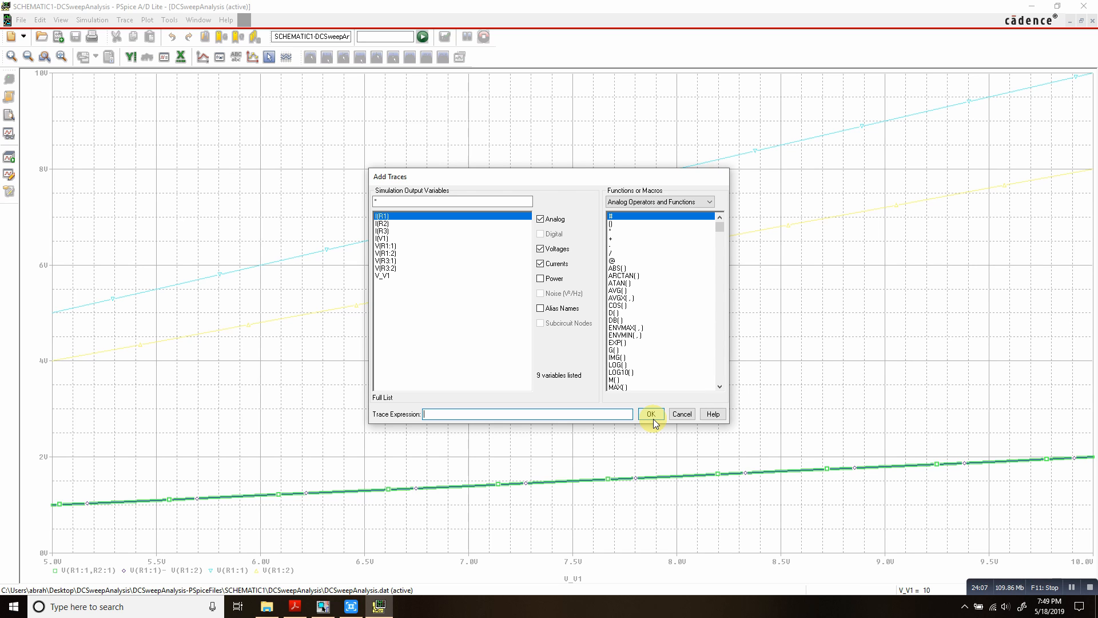
{"action": "left_click", "coordinate": [686, 414]}
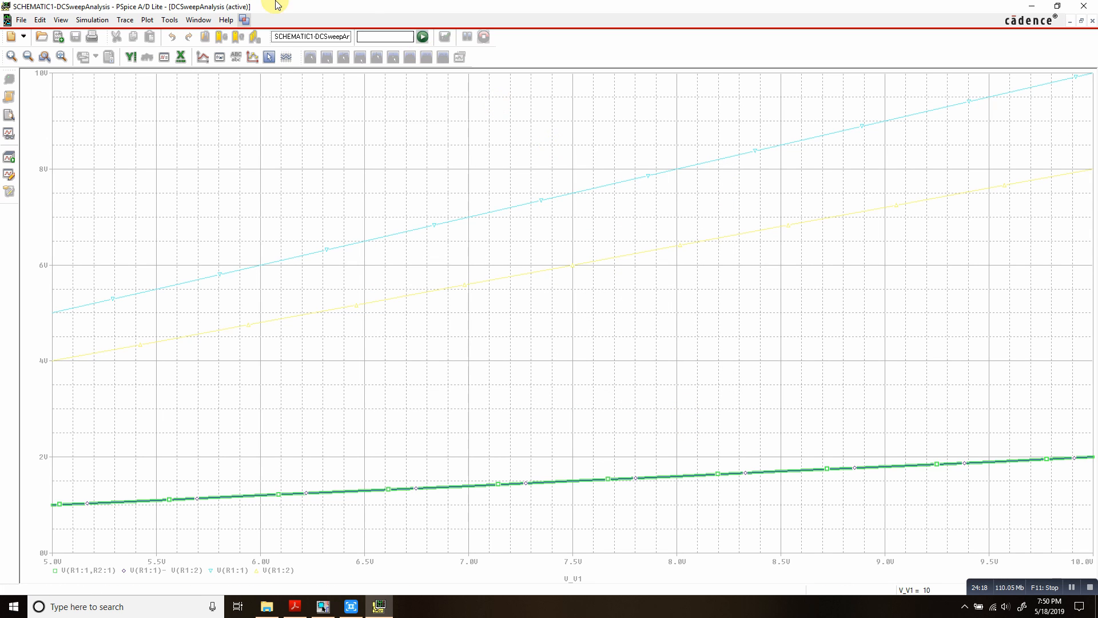
Delete all traces from the plot and close the PSpice plot window to return to the OrCAD Capture schematic
{"action": "left_click", "coordinate": [123, 22]}
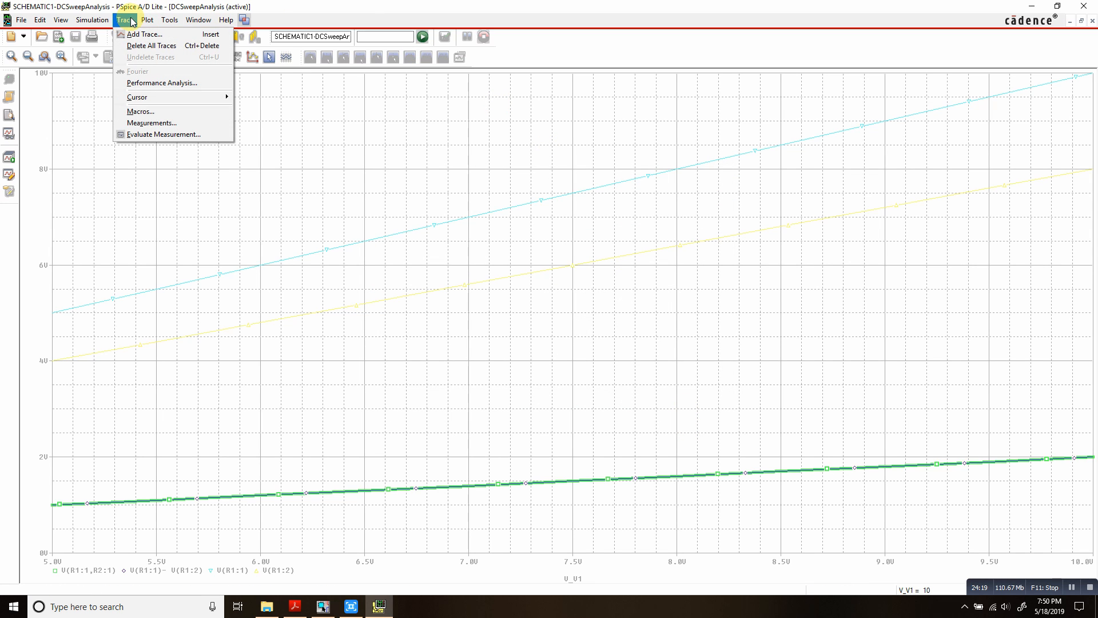
{"action": "left_click", "coordinate": [124, 46]}
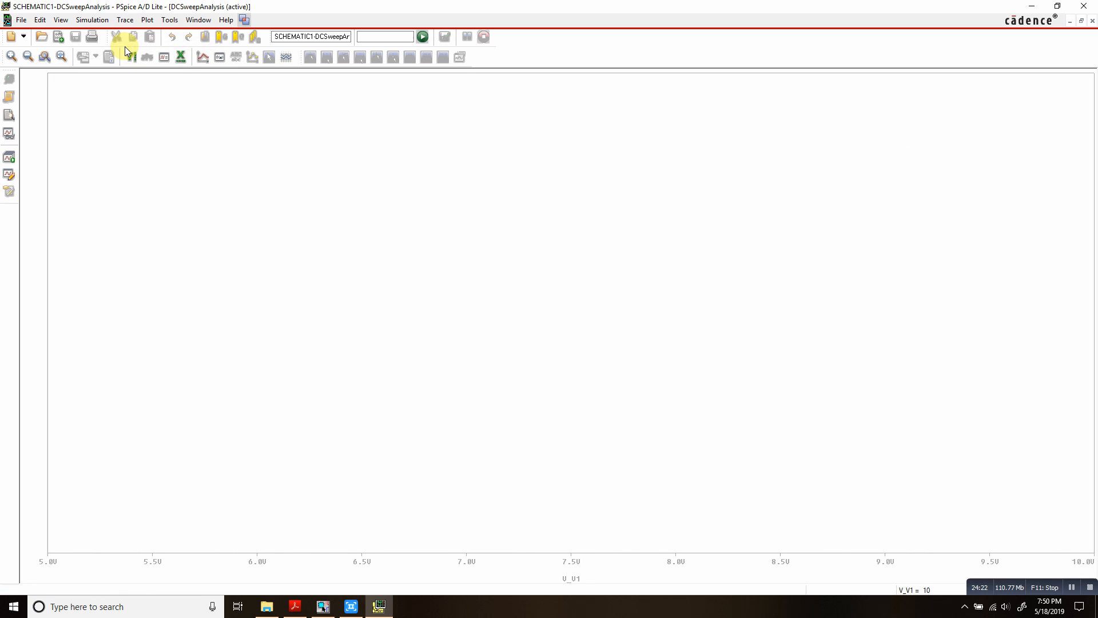
{"action": "left_click", "coordinate": [1090, 7]}
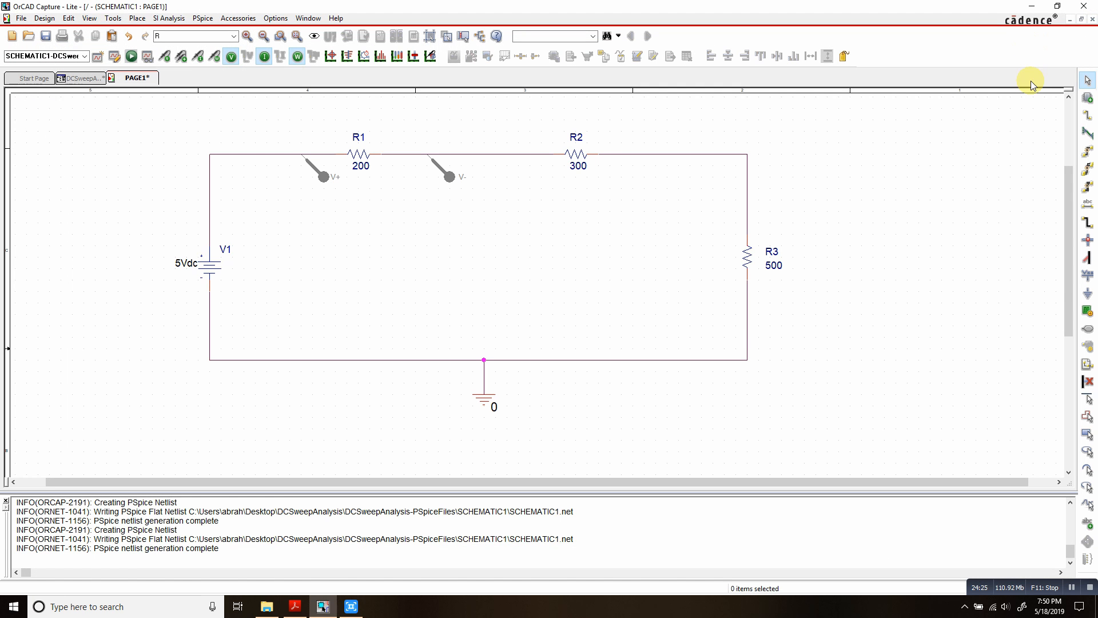